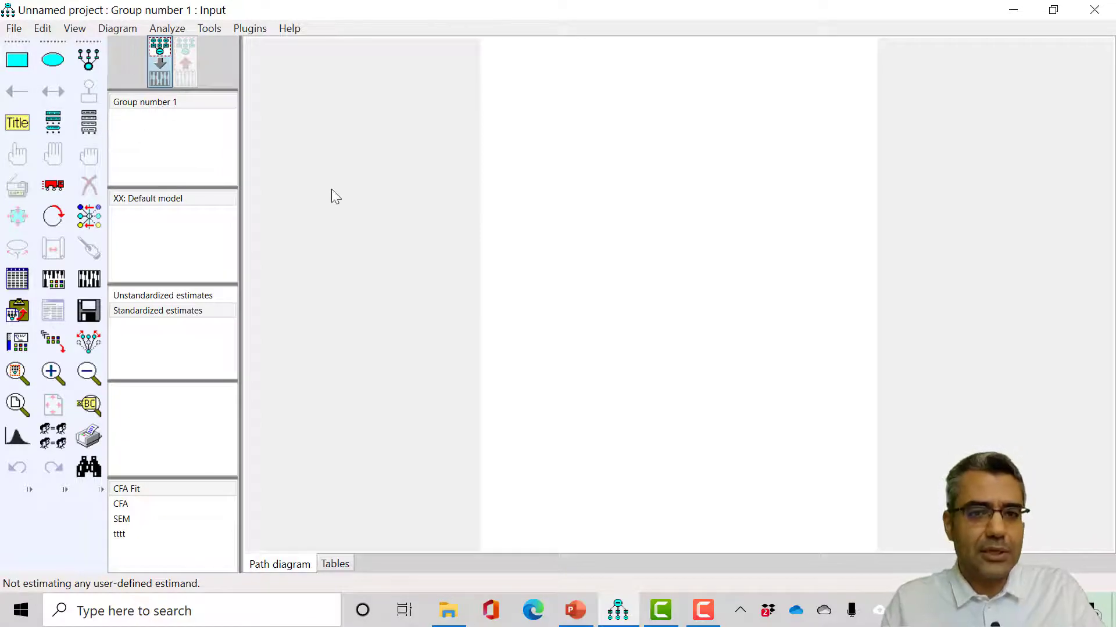
Switch to PowerPoint, examine the CFA measurement model slides for constructs and indicators, and return to Amos.
left_click(575, 610)
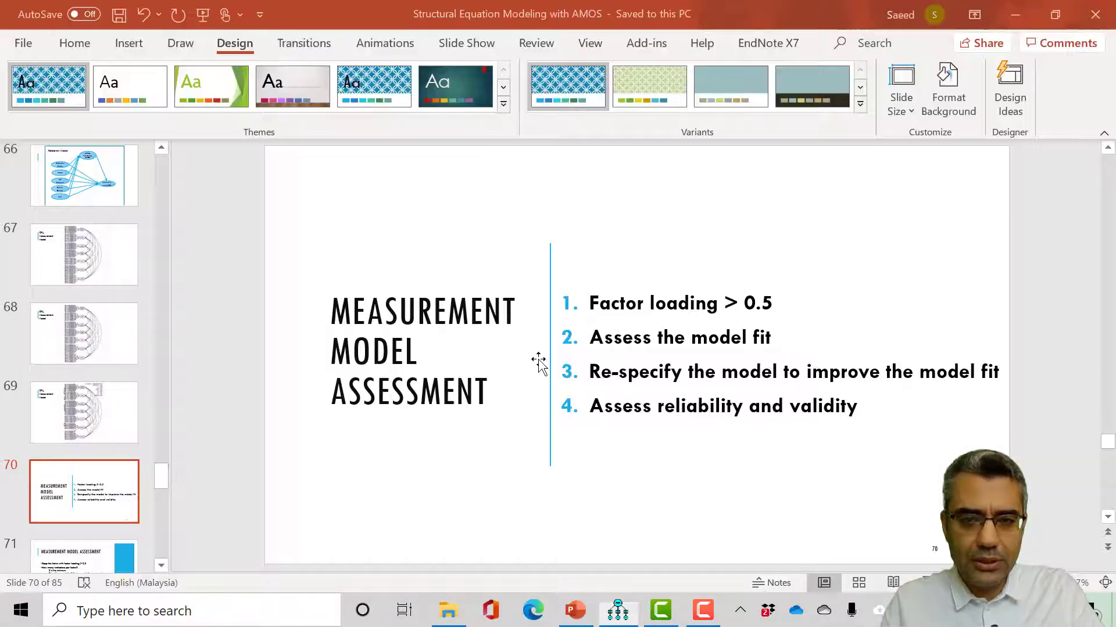
scroll(563, 374, "up", 1)
scroll(569, 384, "up", 1)
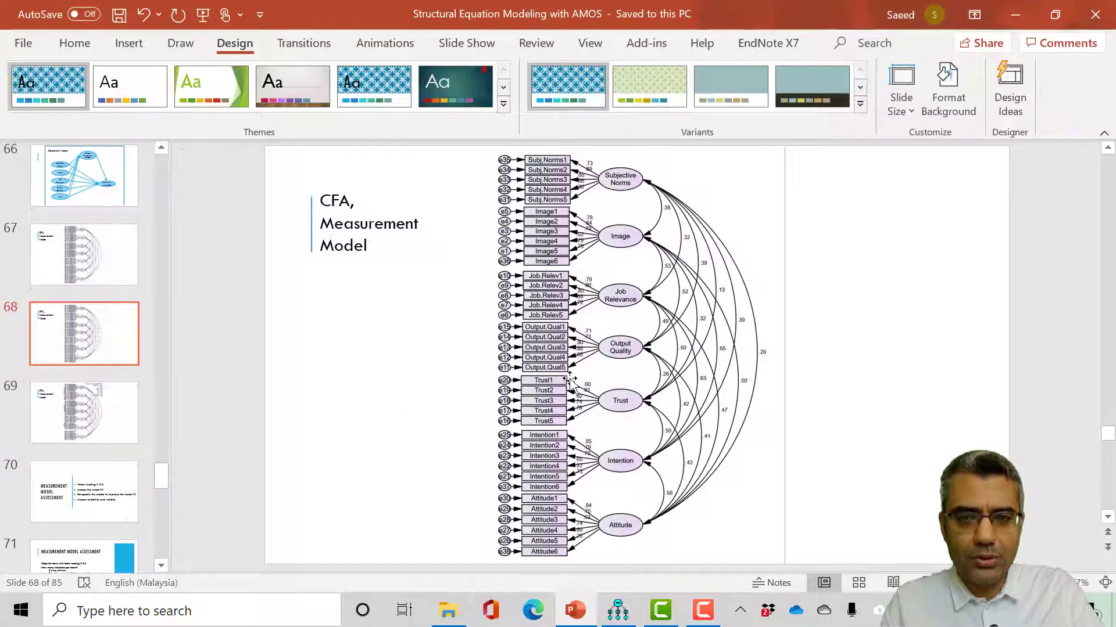
scroll(563, 325, "up", 1)
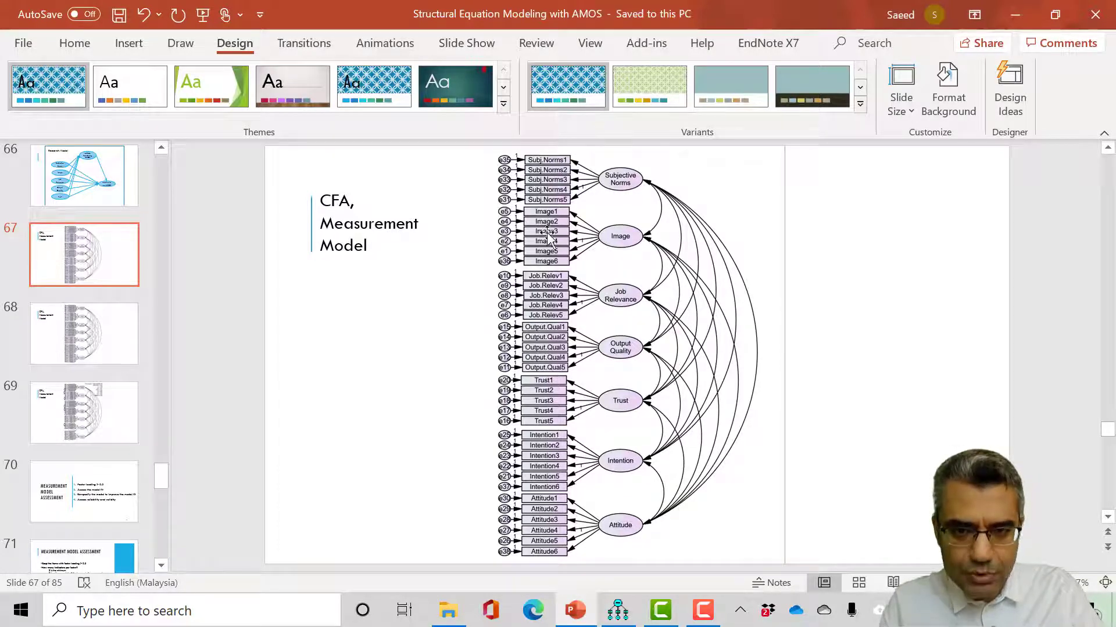
key("alt+Tab")
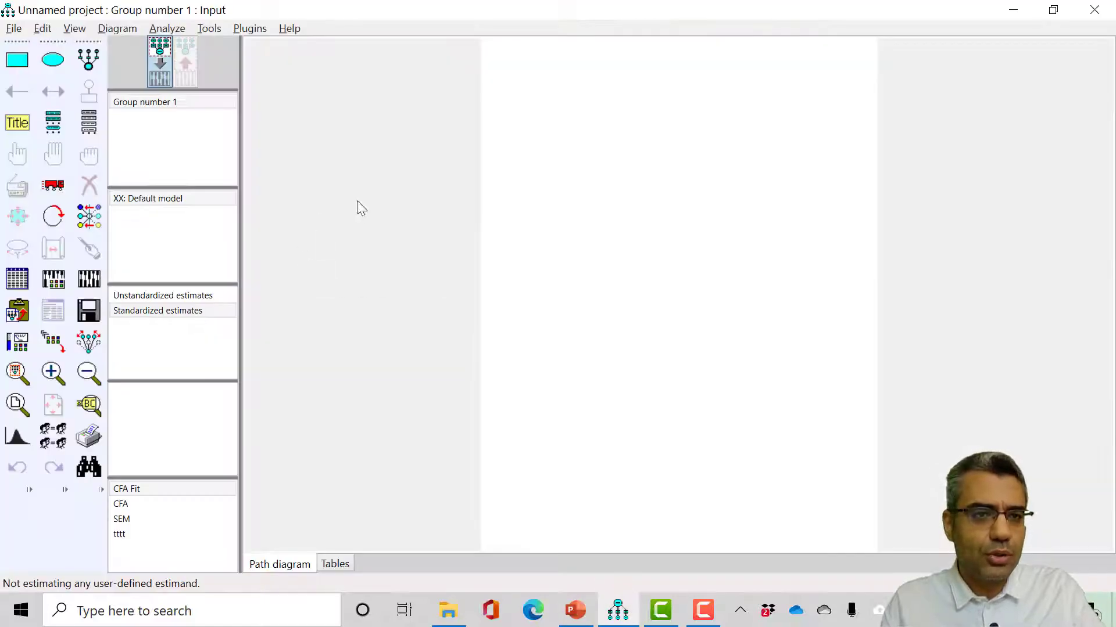
Set the diagram's paper size to Portrait - A4 in the interface properties.
left_click(76, 31)
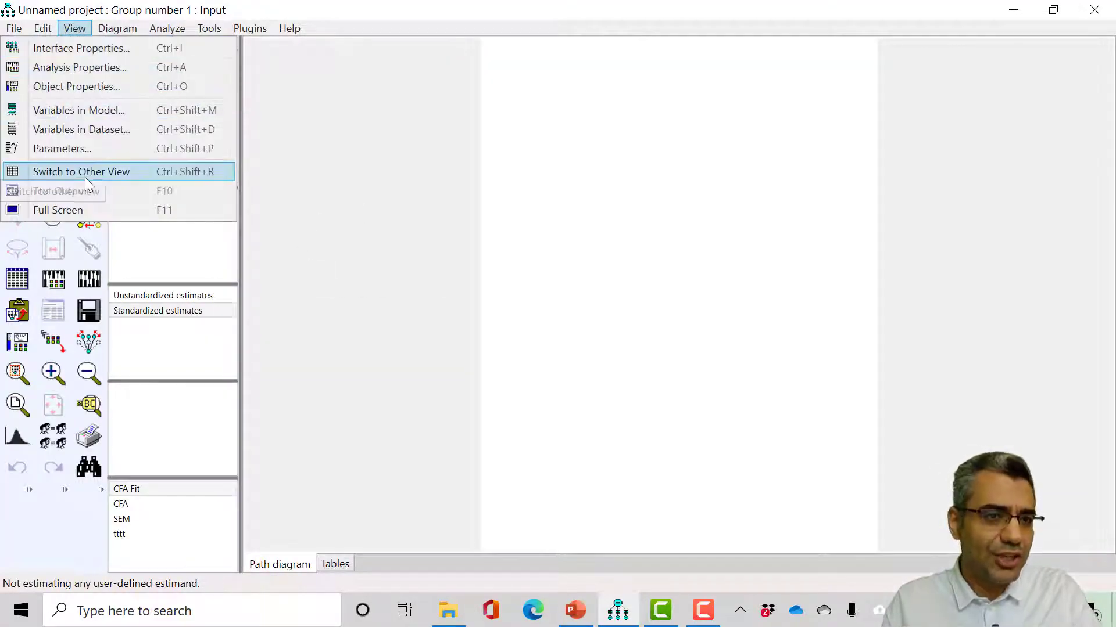
left_click(97, 52)
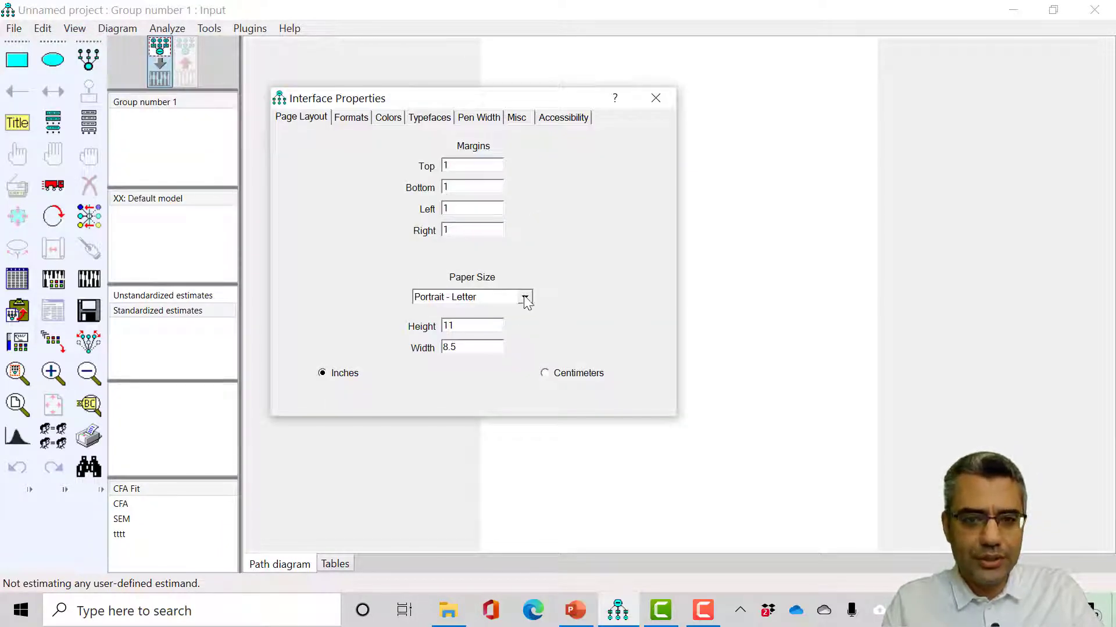
left_click(525, 297)
scroll(525, 371, "down", 1)
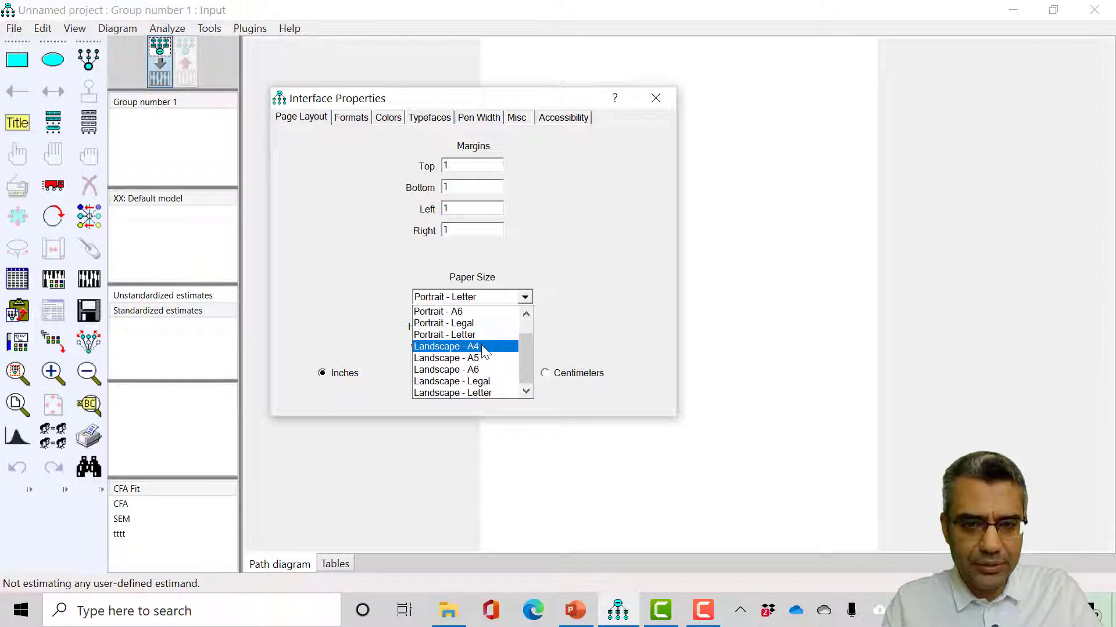
scroll(524, 345, "up", 2)
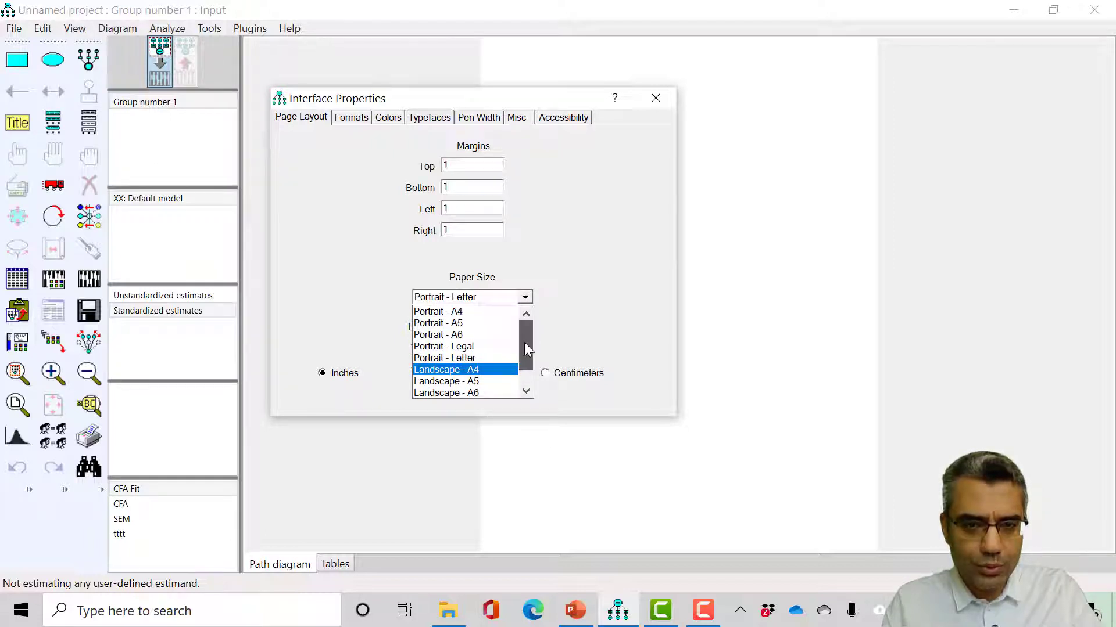
left_click(458, 321)
left_click(655, 99)
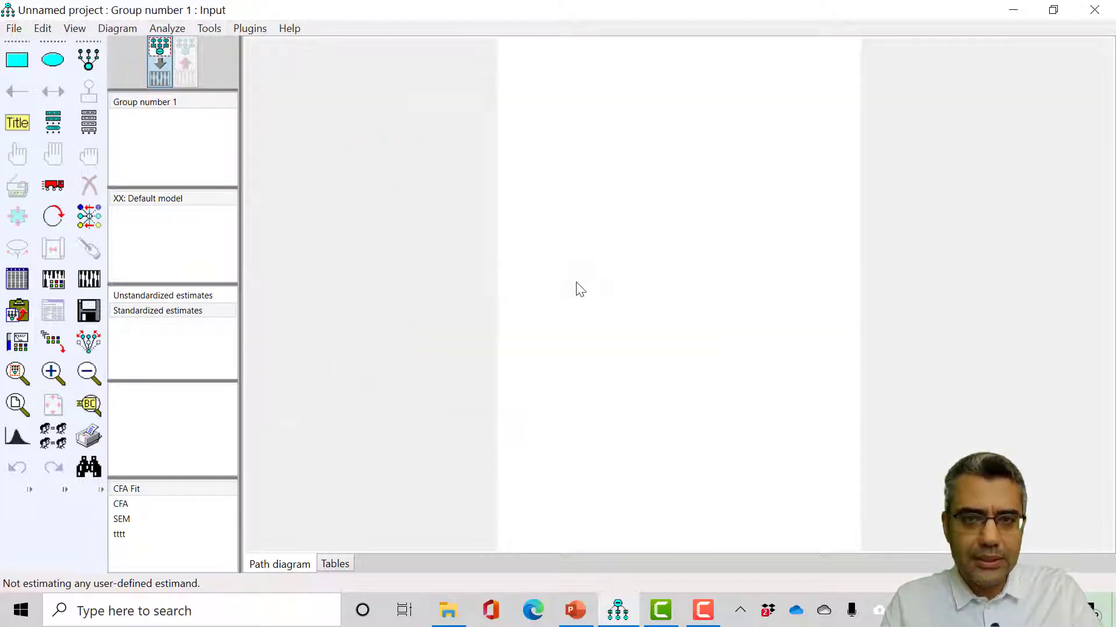
Draw a latent variable with six indicators and error terms near the page's upper part, and rotate the indicators to the ellipse's left side.
left_click(86, 61)
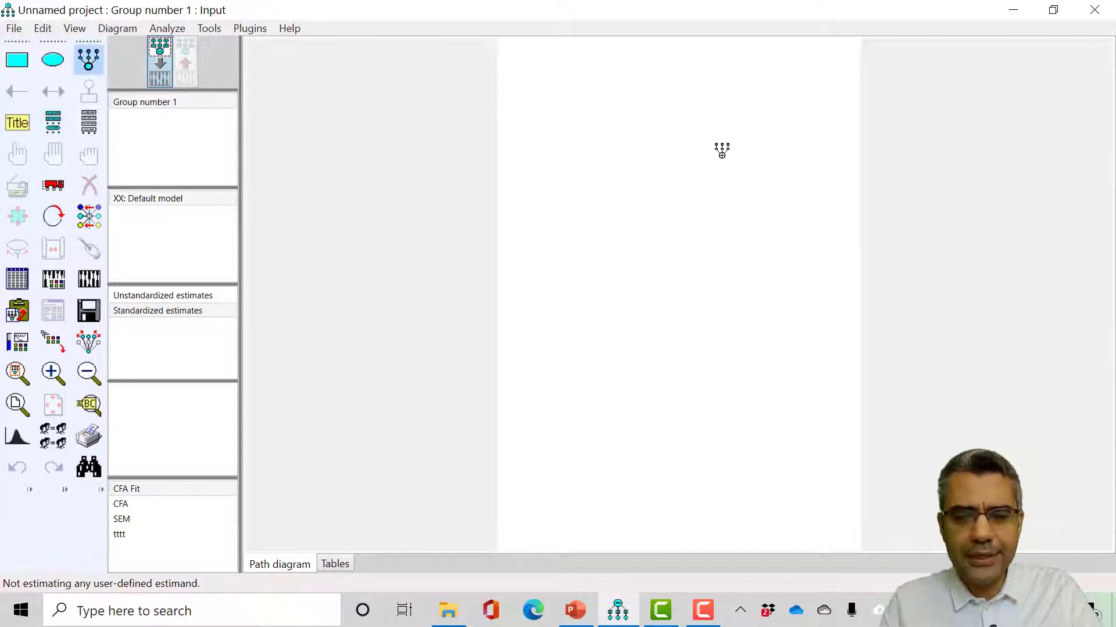
left_click_drag(708, 134, 768, 161)
left_click(731, 141)
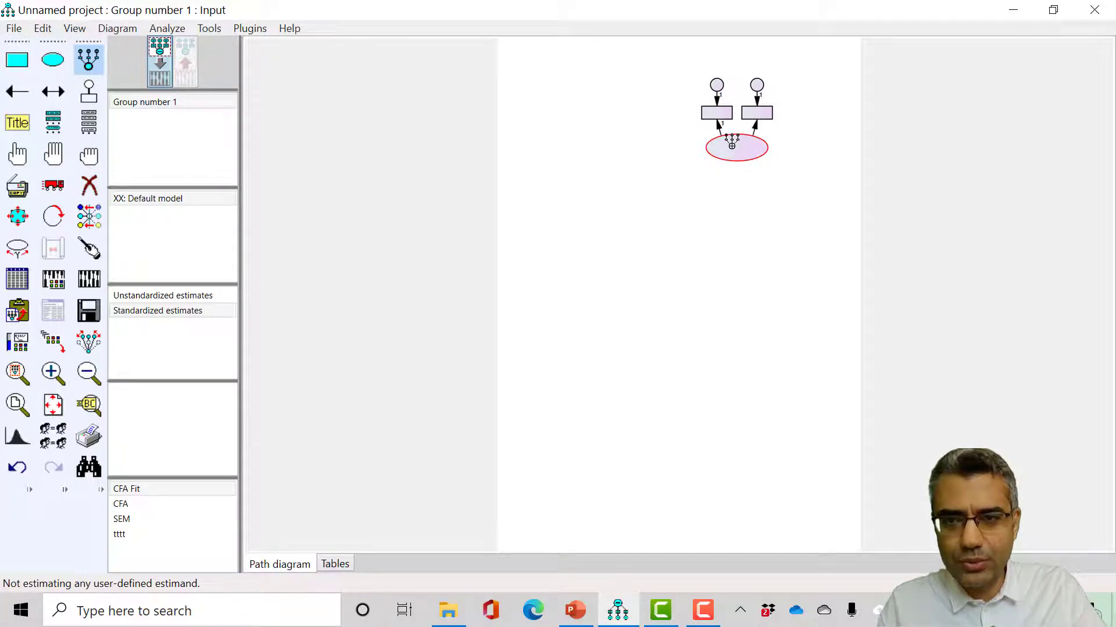
left_click(732, 141)
left_click(731, 141)
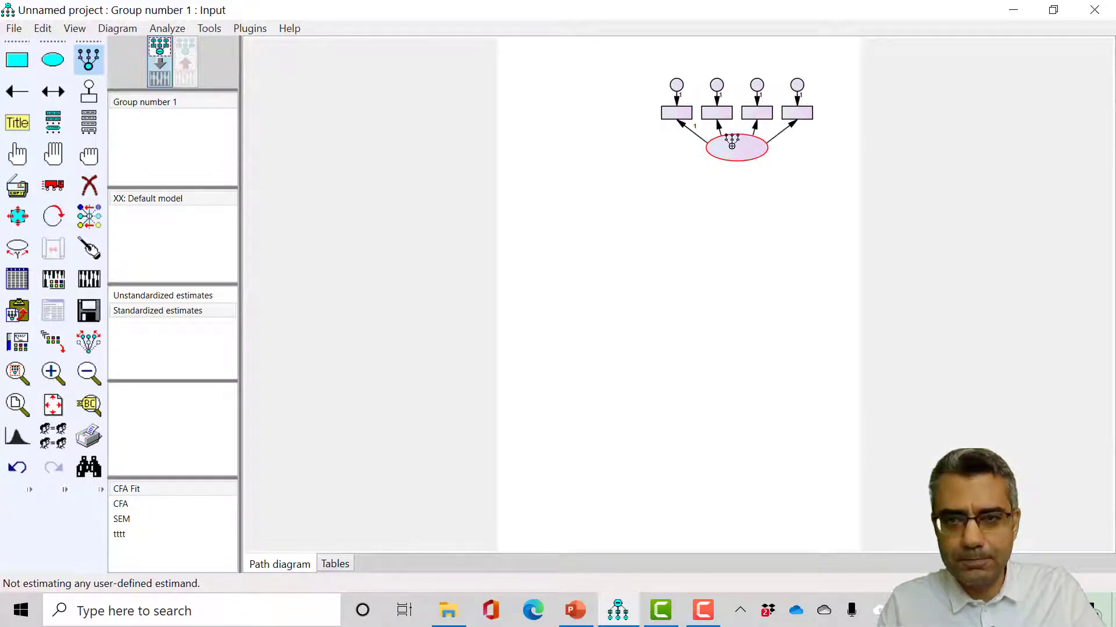
left_click(732, 142)
left_click(732, 142)
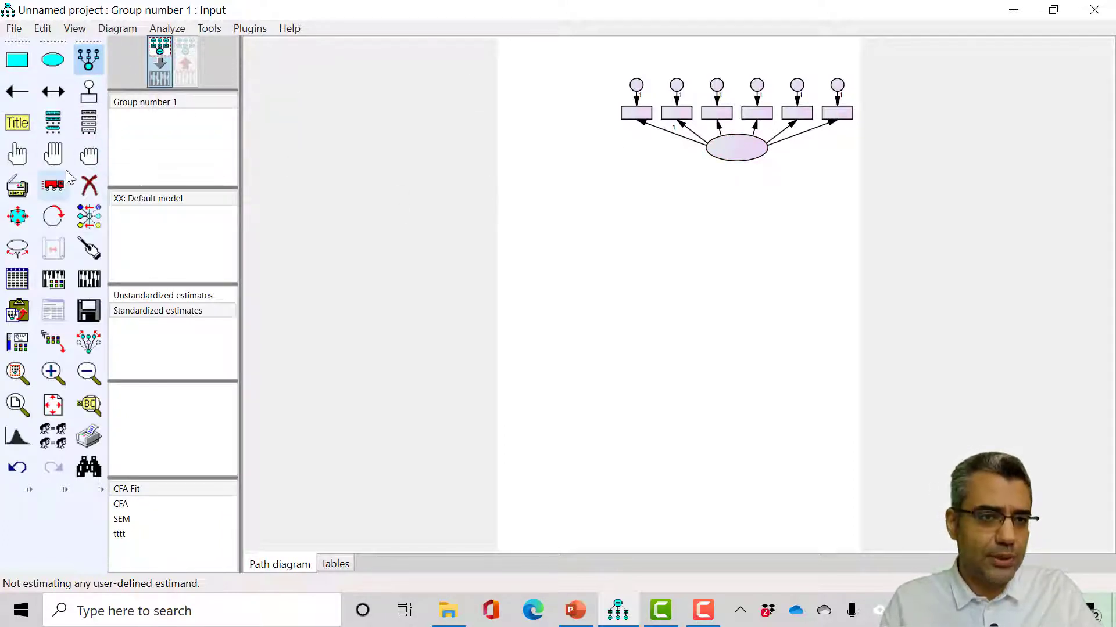
left_click(53, 216)
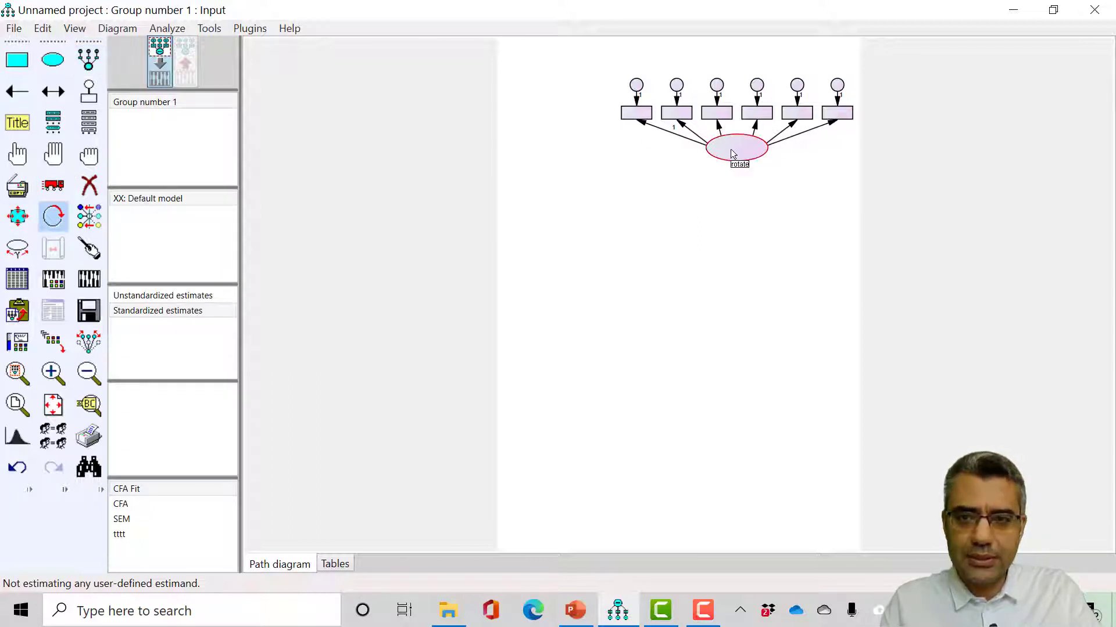
left_click(730, 149)
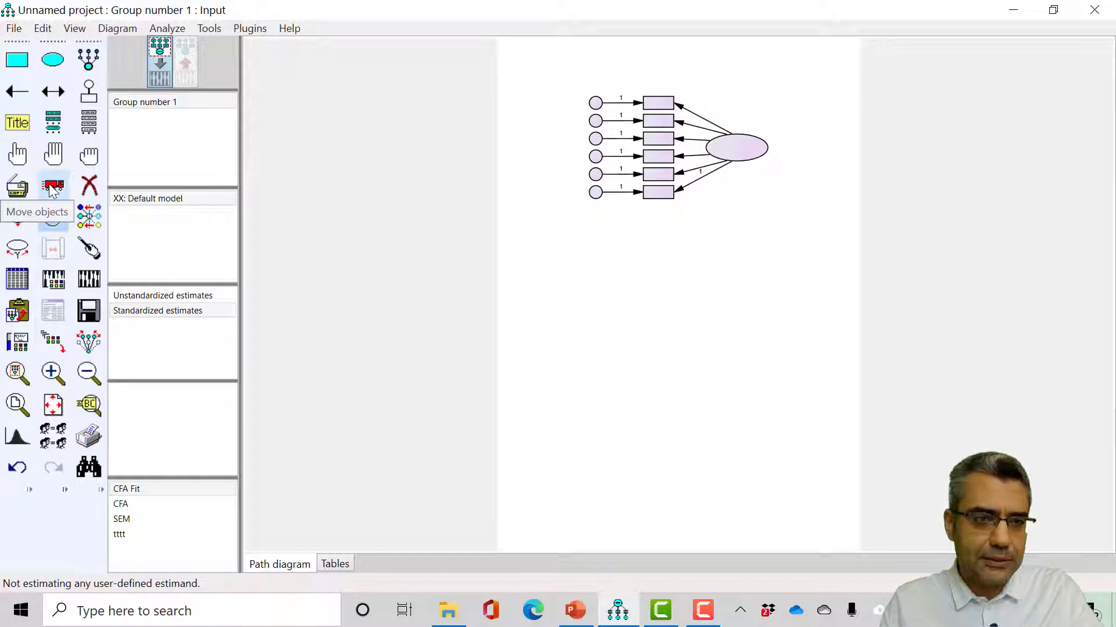
left_click(18, 219)
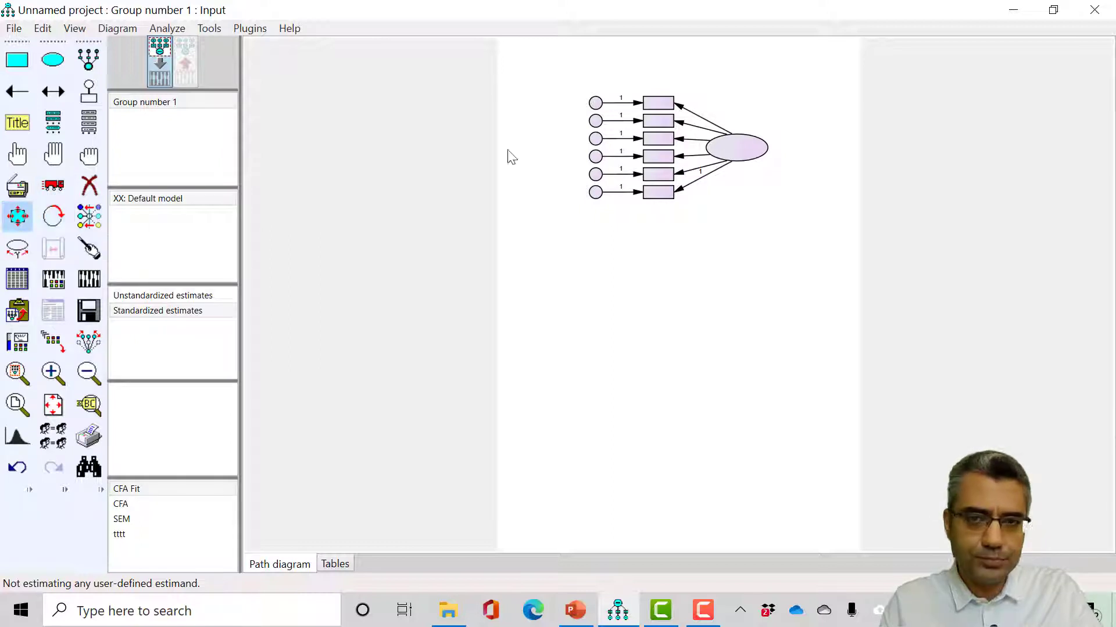
left_click(57, 186)
left_click_drag(658, 138, 623, 139)
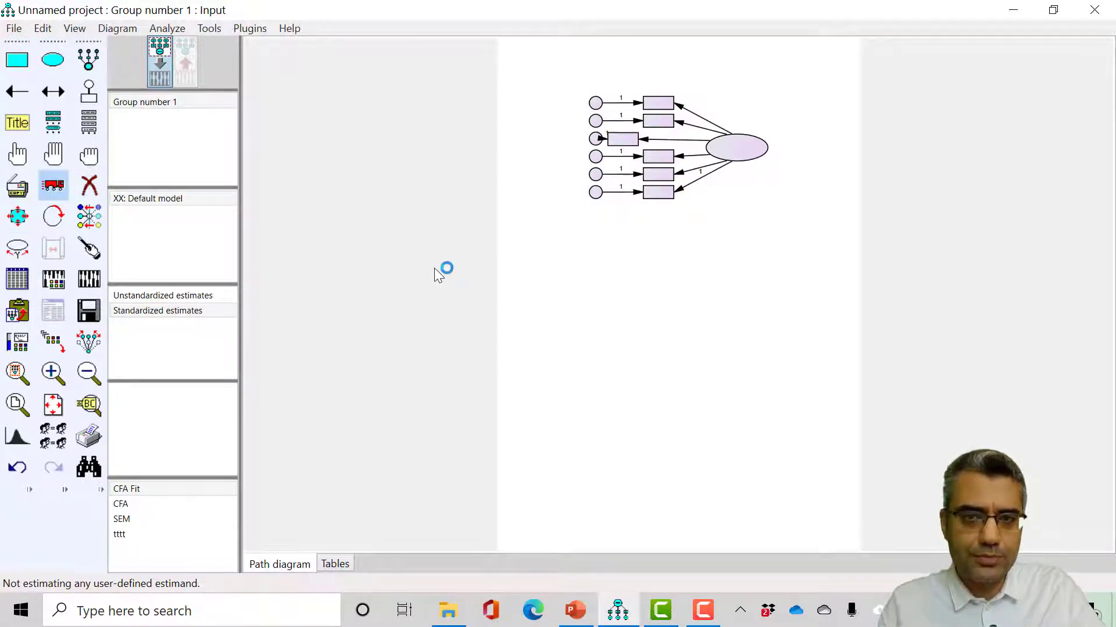
key("ctrl+z")
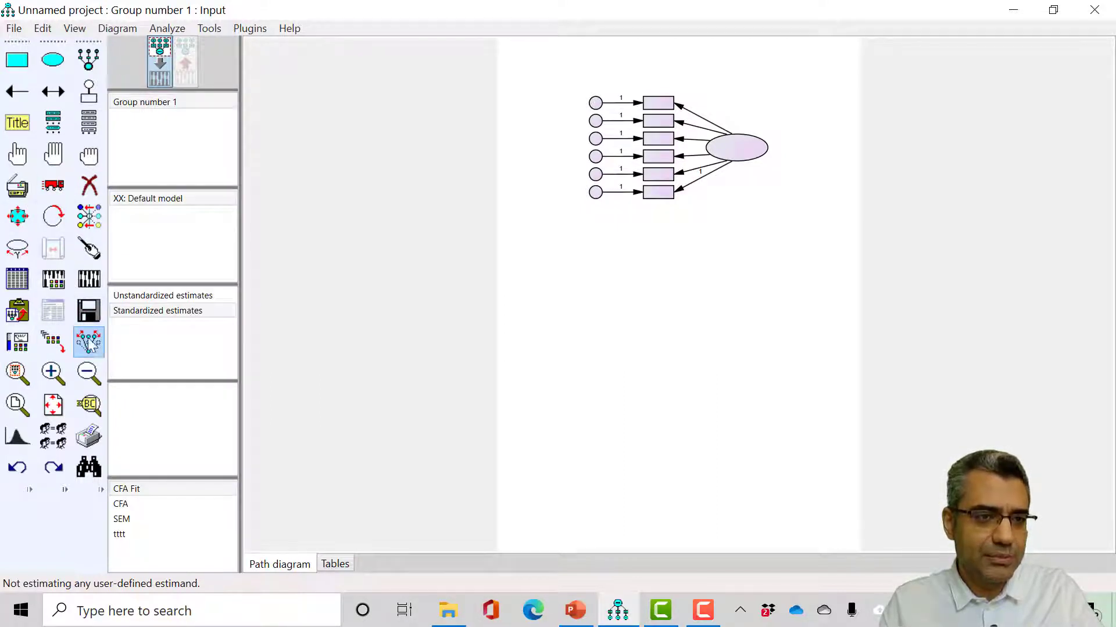
With symmetries preserved, move the indicators farther left of the latent variable and widen the indicator rectangles and error circles.
left_click(53, 185)
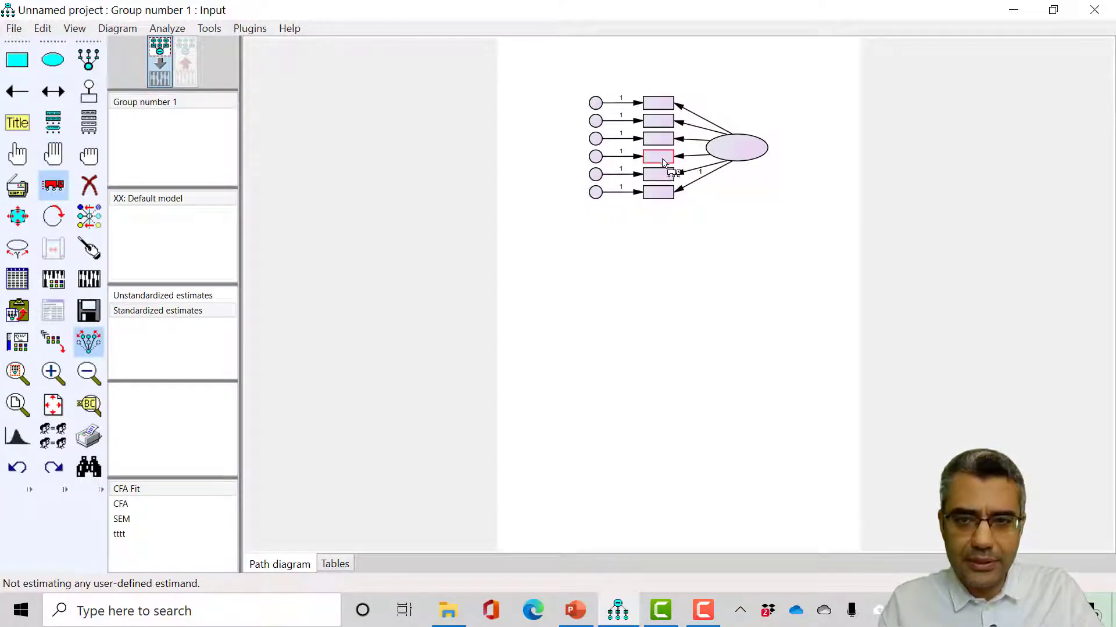
left_click_drag(663, 162, 668, 195)
left_click(18, 216)
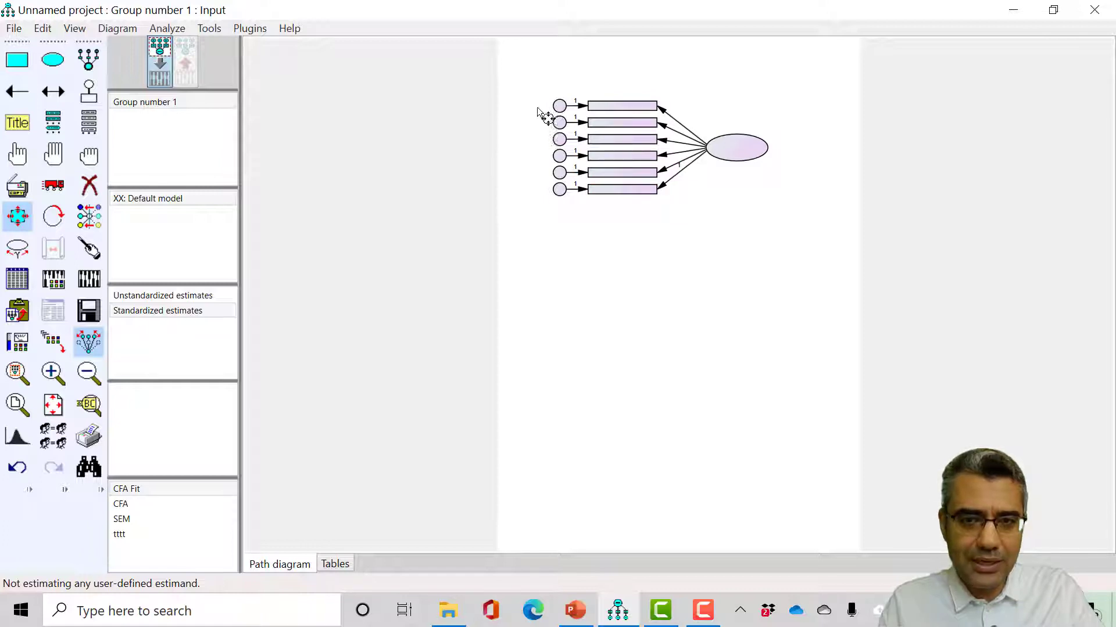
left_click_drag(558, 106, 549, 99)
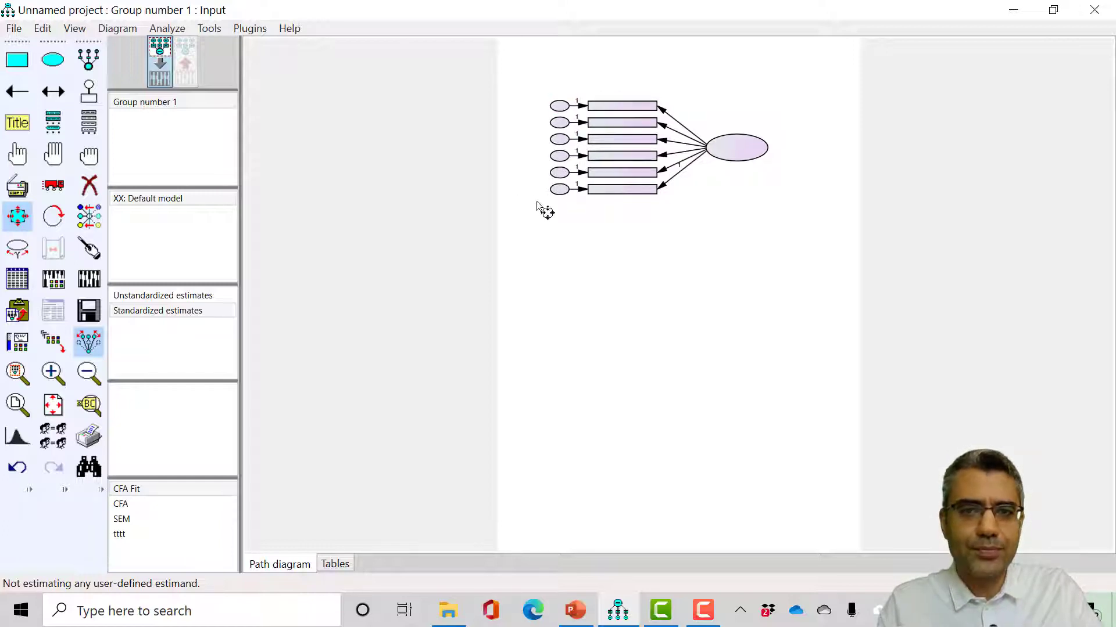
left_click(61, 185)
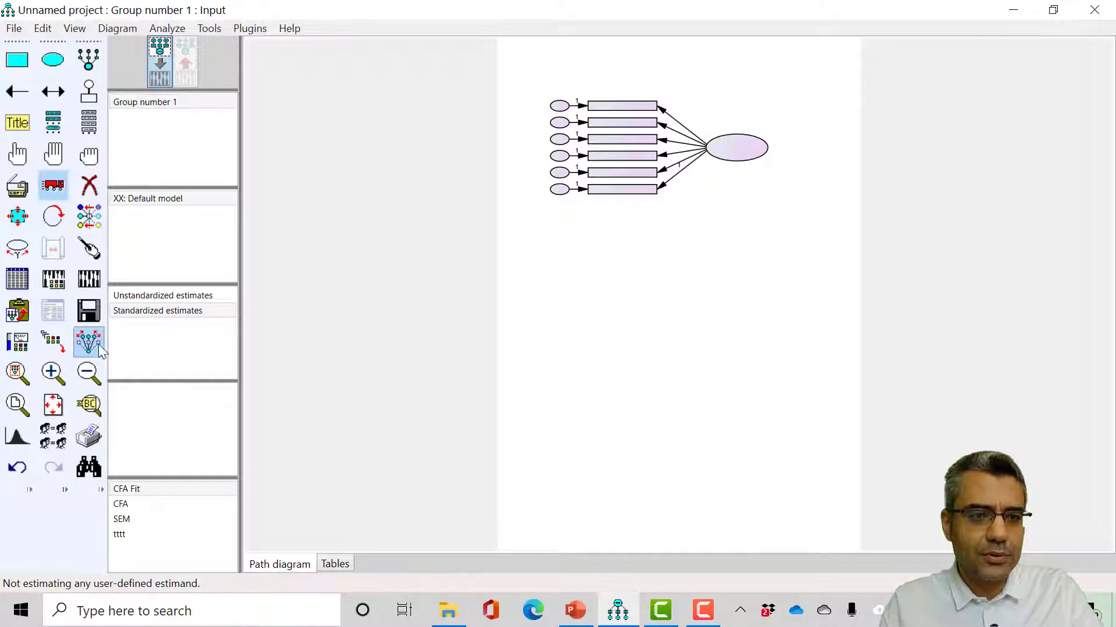
left_click_drag(653, 105, 657, 85)
key("ctrl+z")
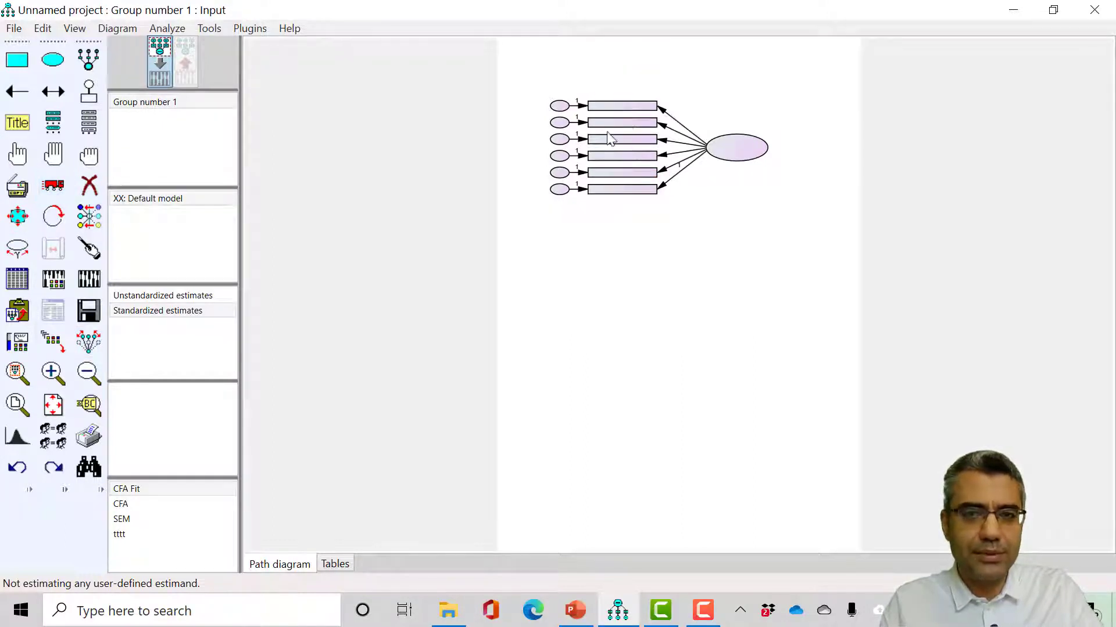
With symmetries preserved, shift the indicators farther left and closer together, and enlarge their rectangles until they nearly touch.
left_click(90, 348)
left_click(52, 185)
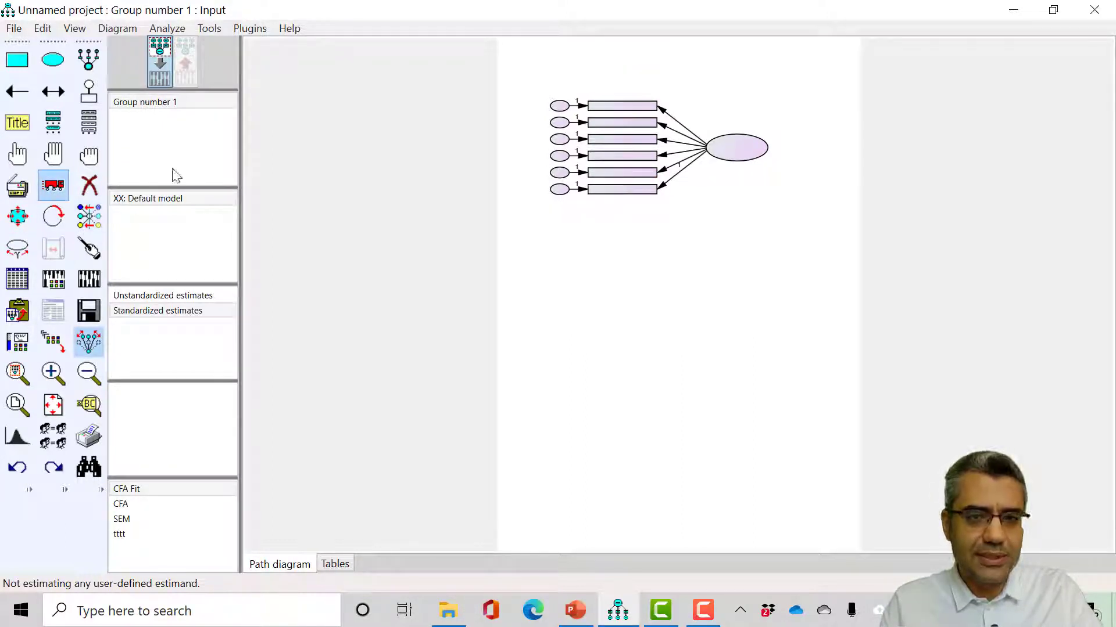
left_click_drag(639, 193, 613, 182)
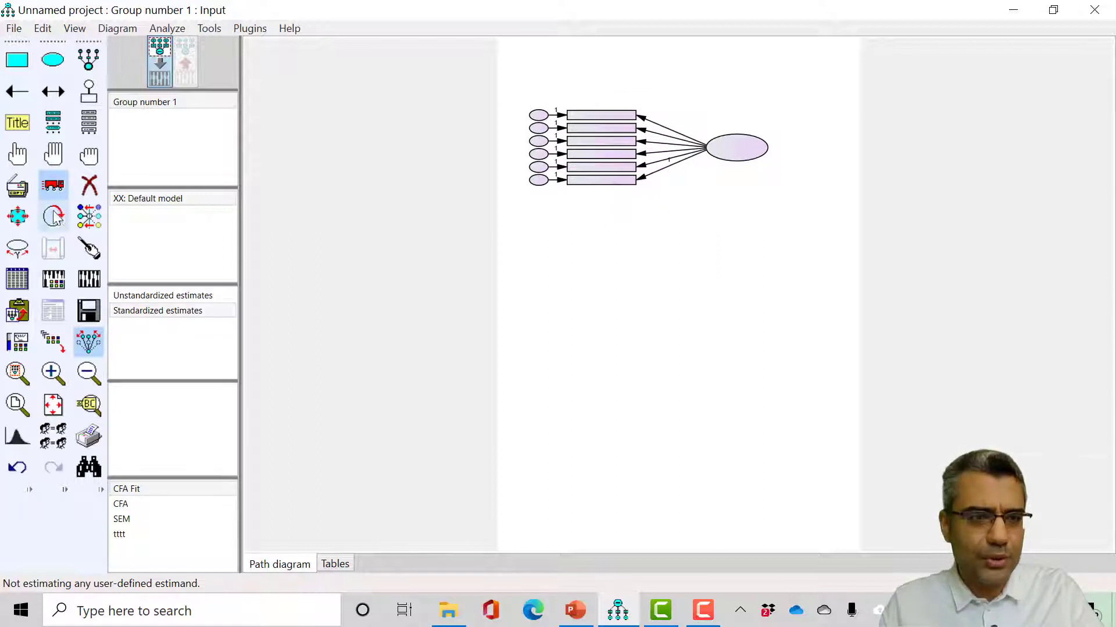
left_click(27, 215)
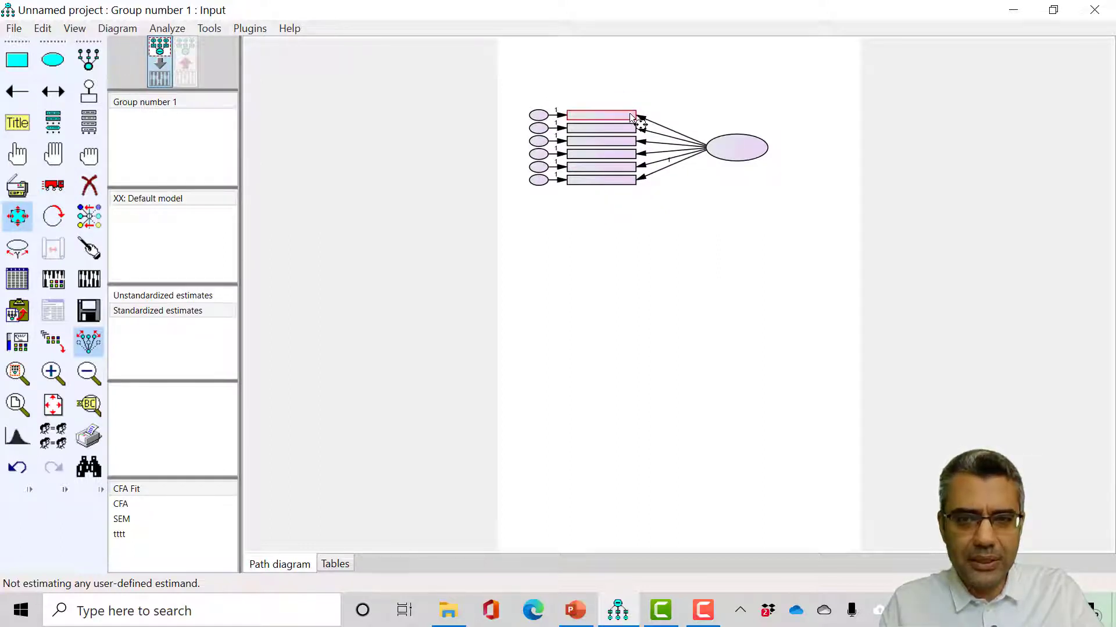
left_click_drag(636, 115, 644, 110)
Shift the error ellipses slightly away from the indicators and move the whole construct up to the top of the page.
left_click(53, 189)
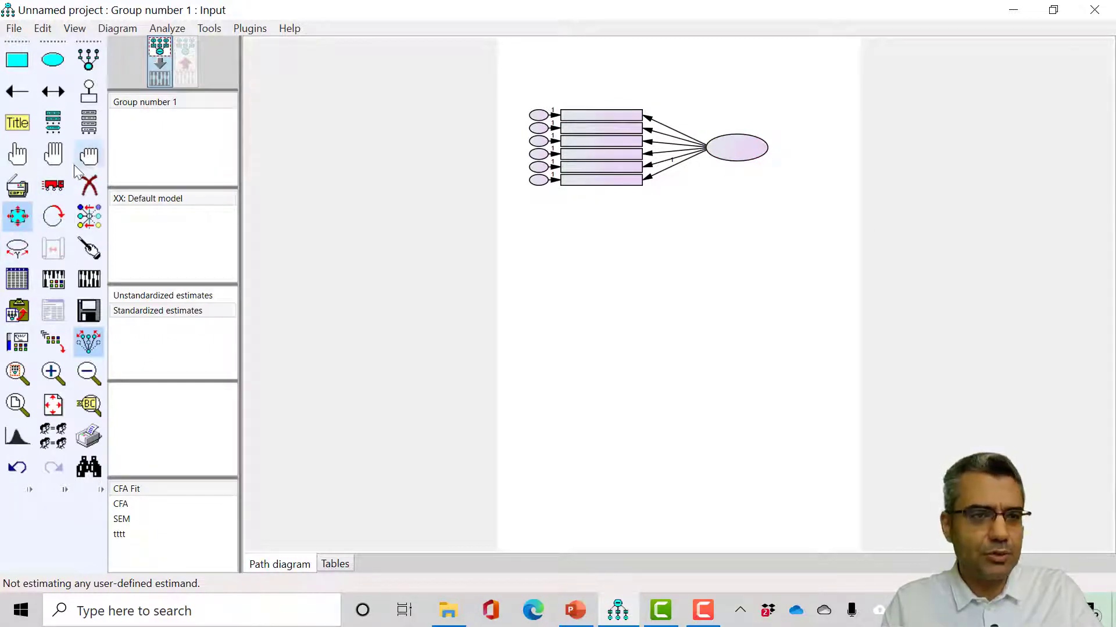
left_click(55, 185)
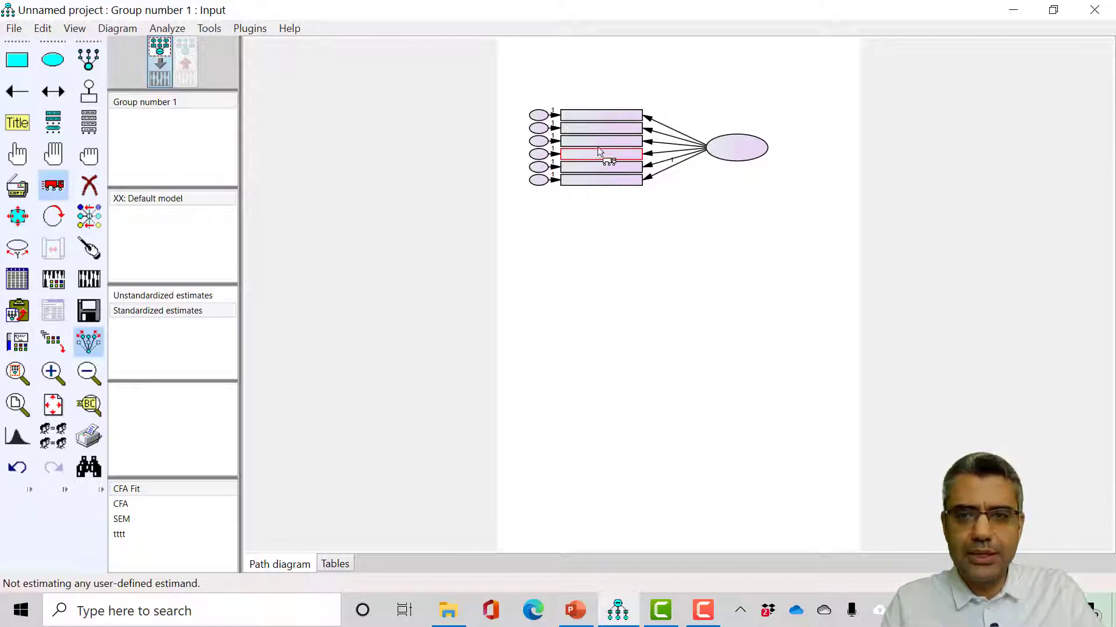
left_click_drag(536, 116, 535, 116)
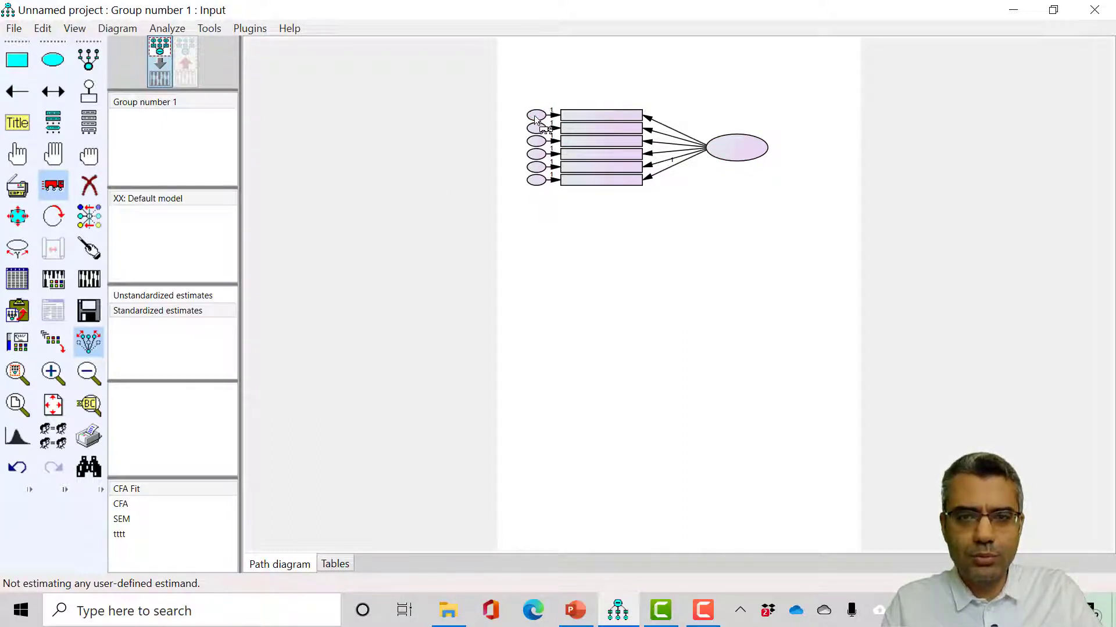
left_click_drag(748, 154, 754, 110)
scroll(765, 166, "down", 2)
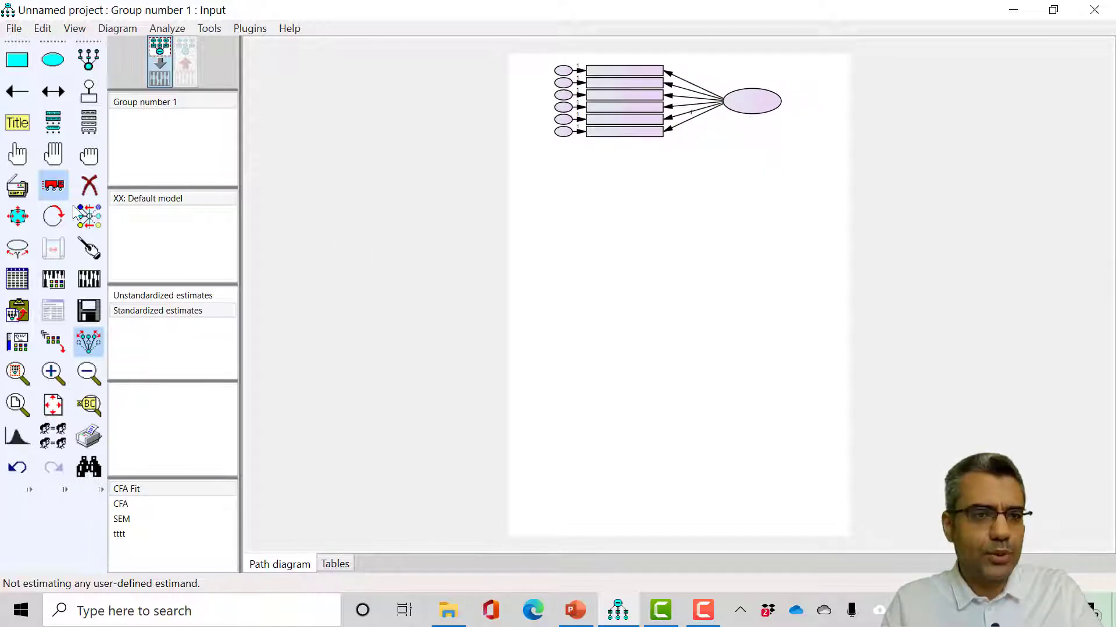
left_click(19, 187)
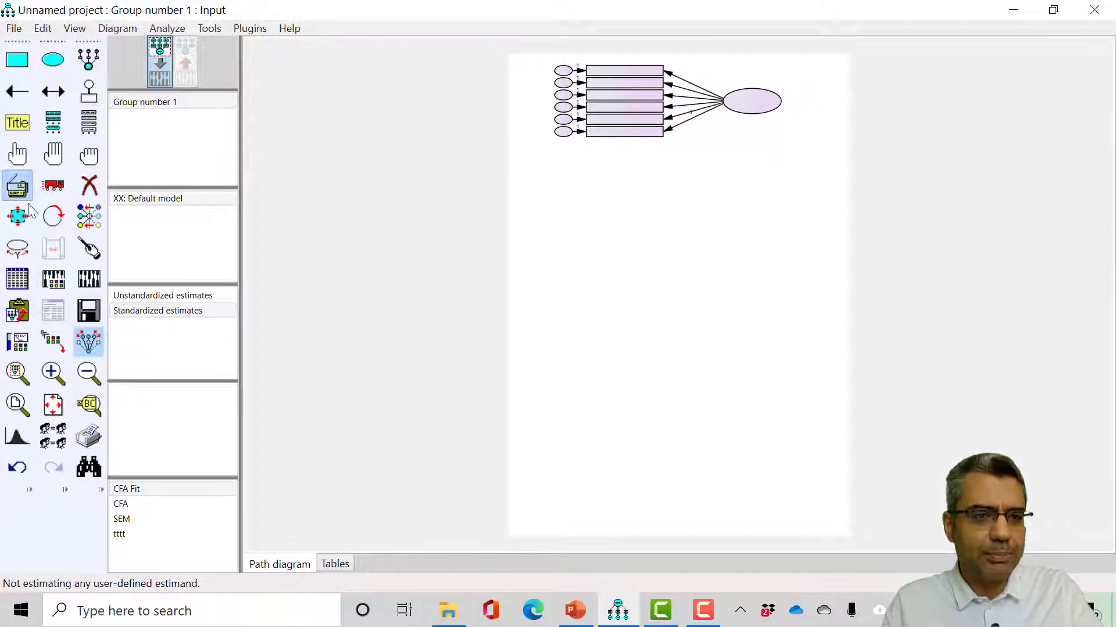
left_click(94, 337)
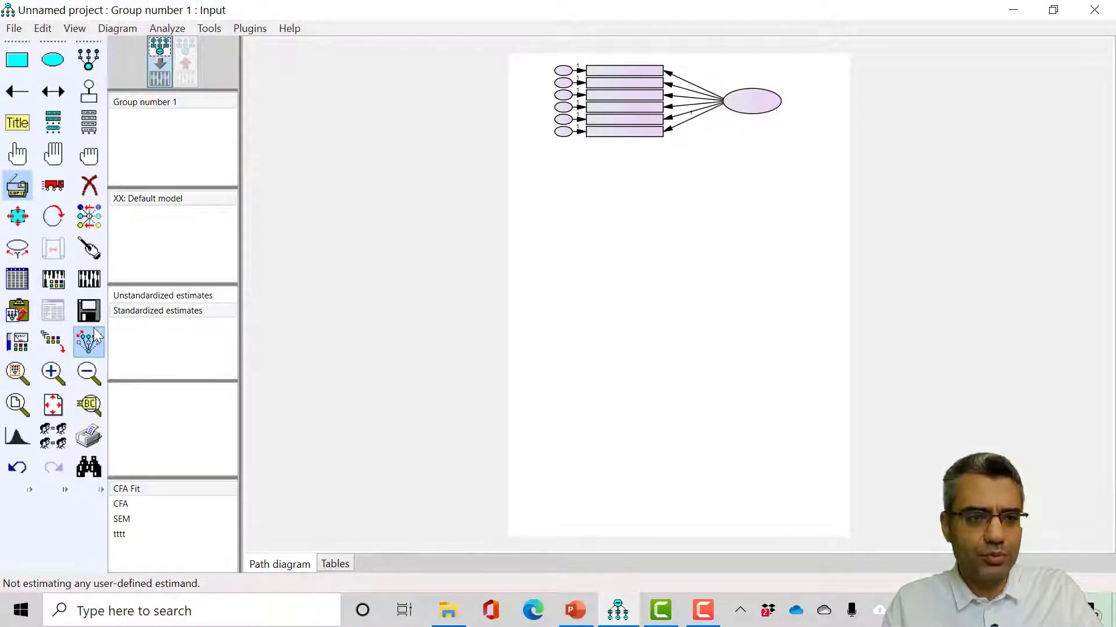
left_click(88, 342)
left_click_drag(741, 112, 767, 177)
key("ctrl+z")
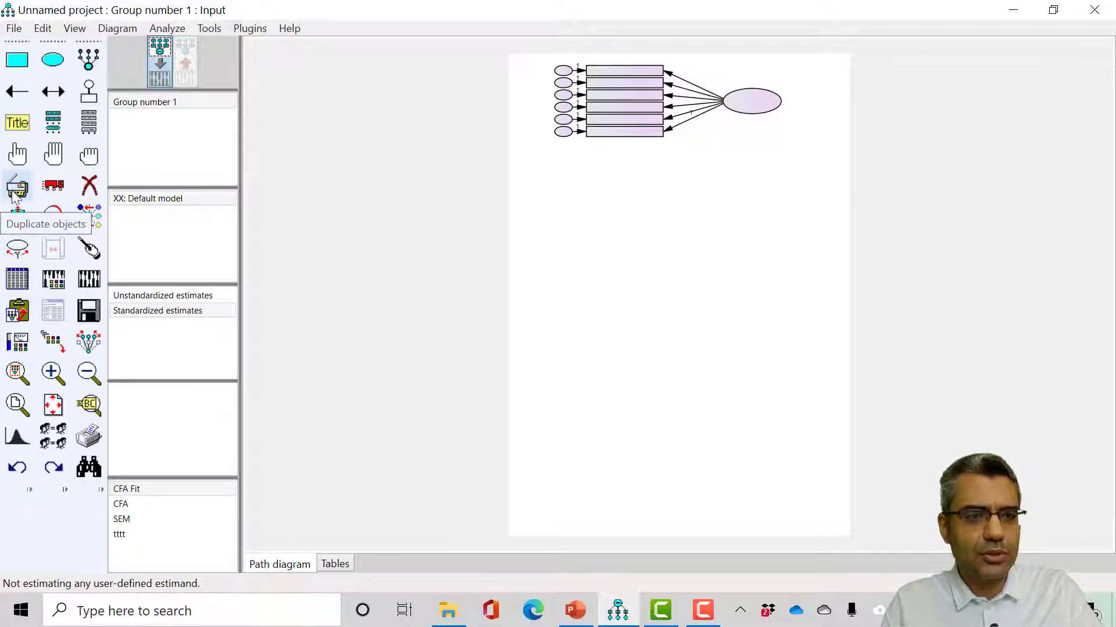
With symmetries preserved, duplicate the whole construct downward six times to stack seven latent variables with their indicators.
left_click(87, 341)
left_click(17, 186)
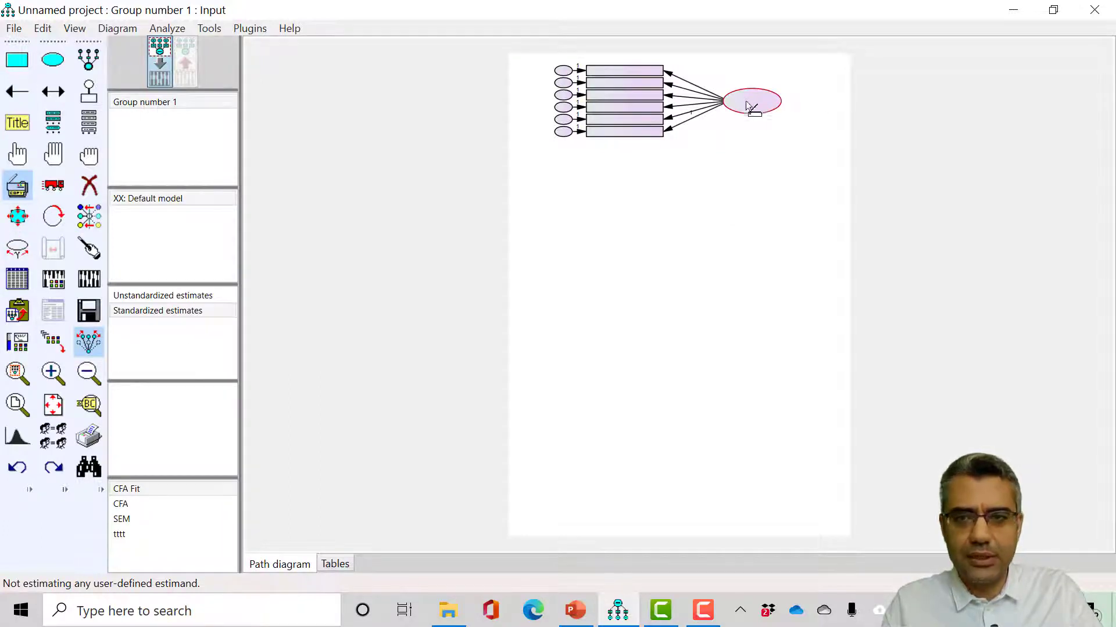
mouse_move(751, 111)
left_mouse_down()
mouse_move(764, 414)
mouse_move(756, 405)
mouse_move(749, 550)
left_mouse_up()
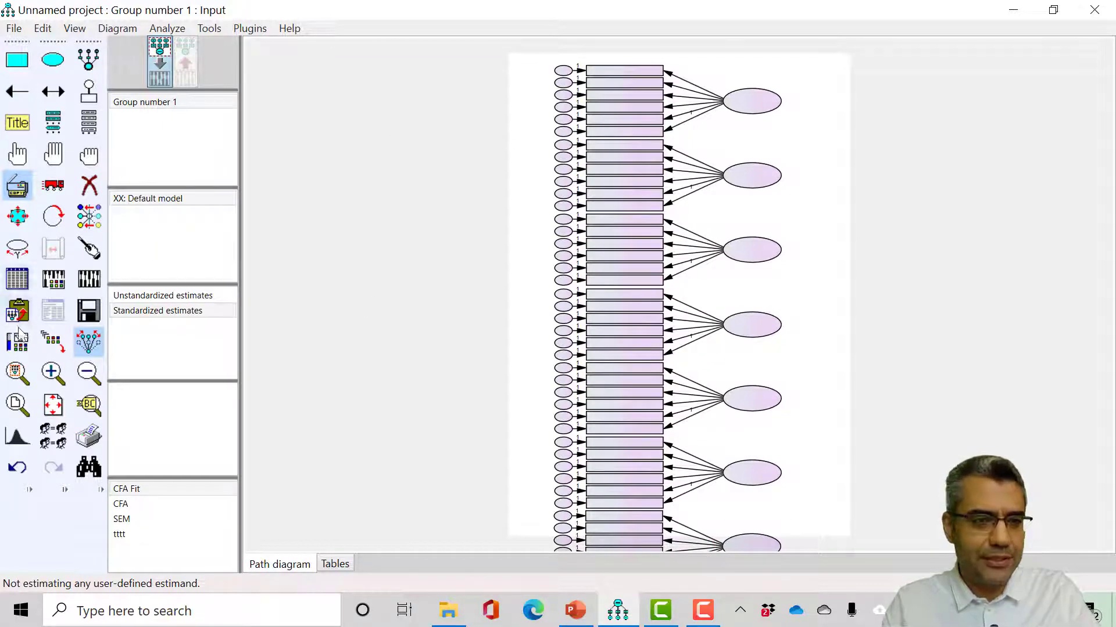
Check the number of indicators per construct on the CFA, Measurement Model slide in PowerPoint and return to Amos.
left_click(18, 192)
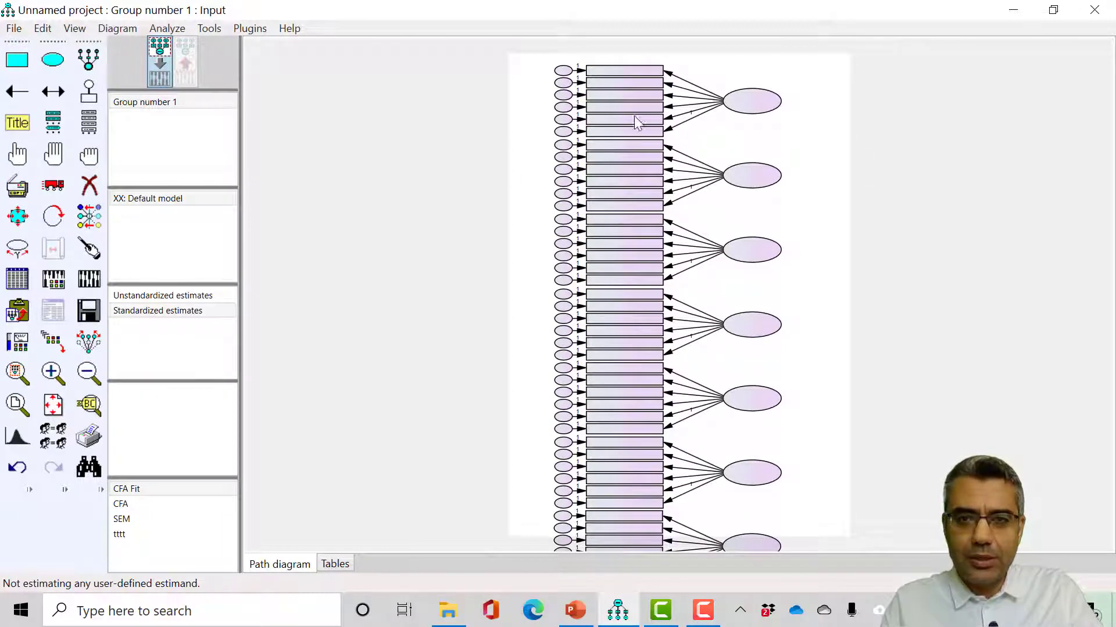
key("alt+Tab")
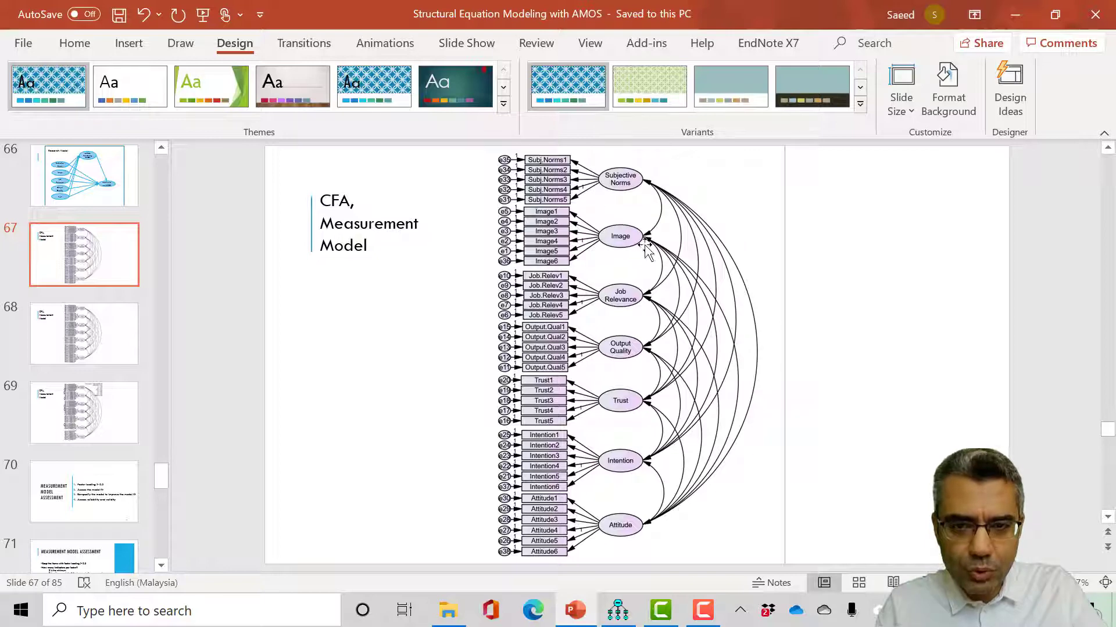
key("alt+Tab")
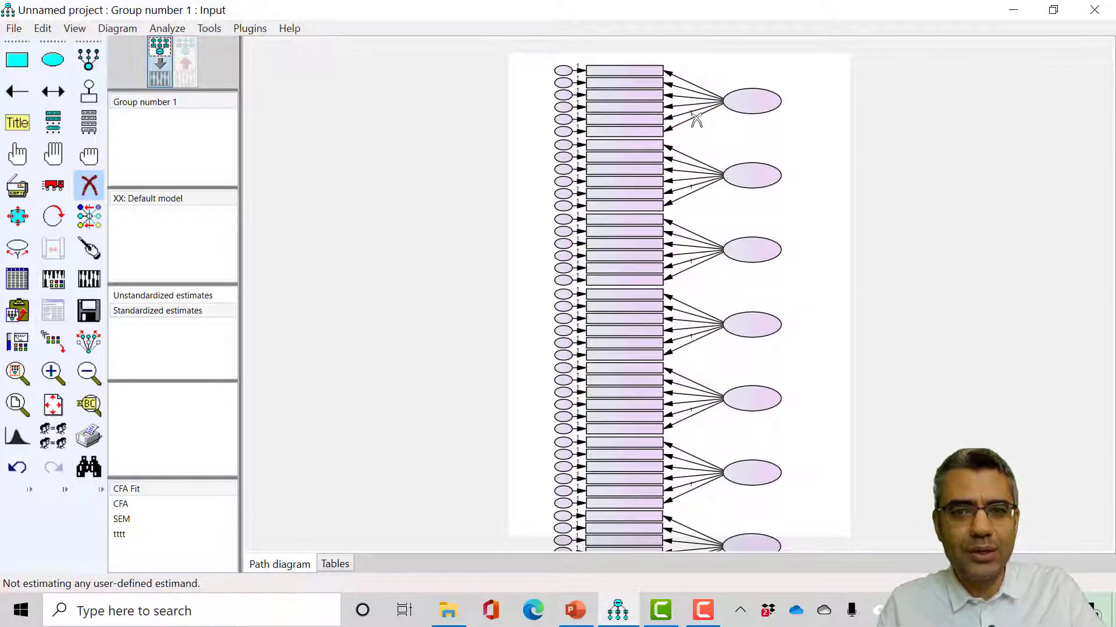
Magnify the first construct and move the regression weight label 1 clear of its arrows.
left_click(89, 405)
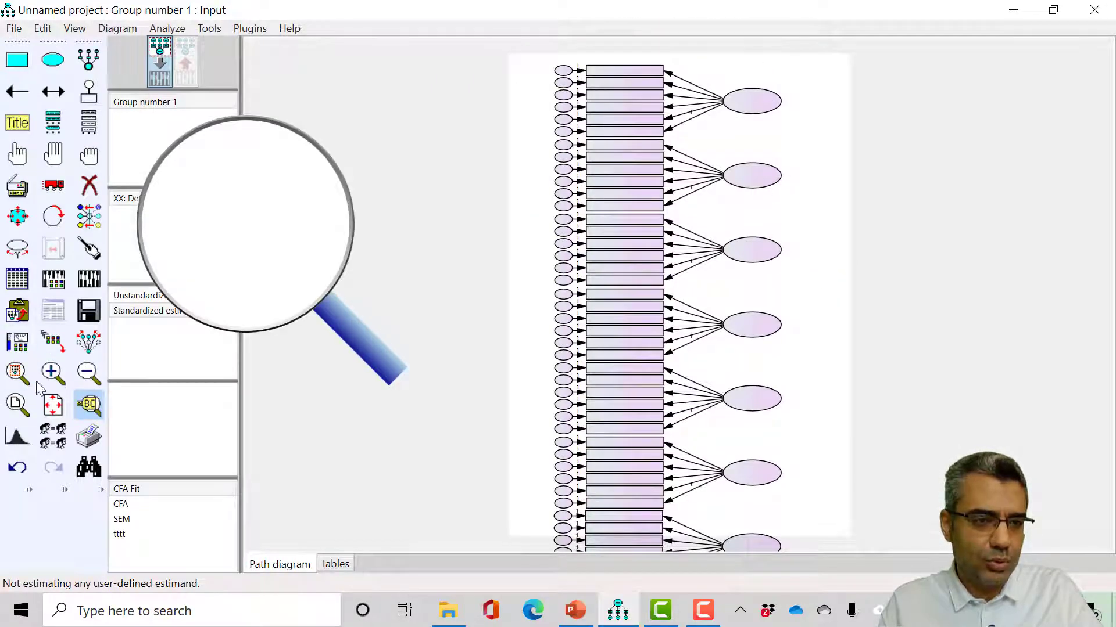
left_click(17, 248)
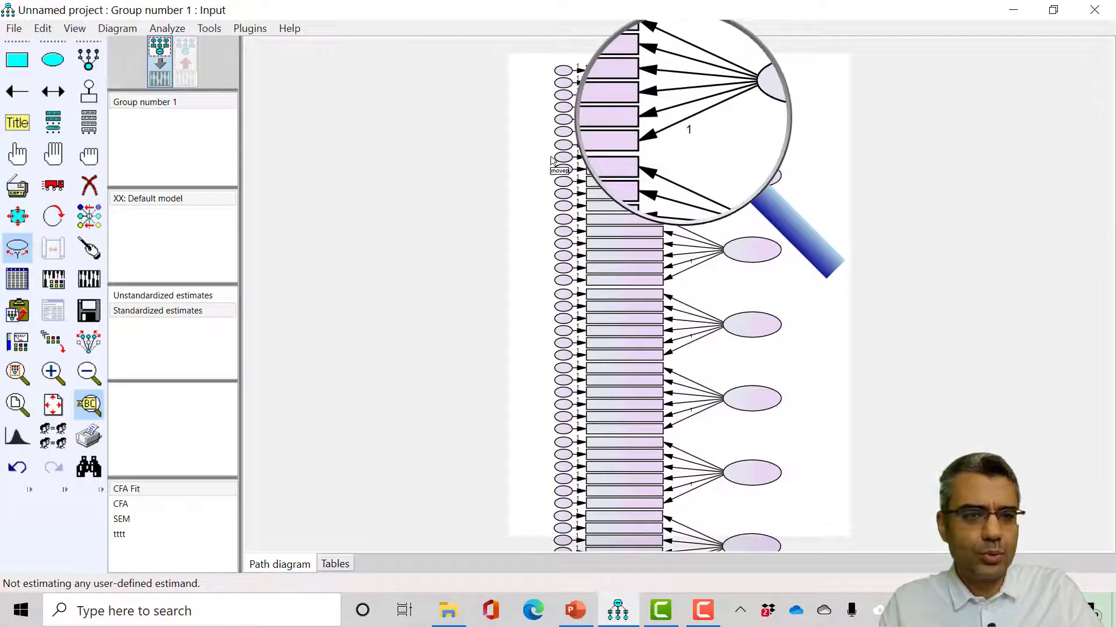
left_click(89, 404)
Delete the first construct's topmost indicator and its error term to leave five indicators.
left_click(89, 186)
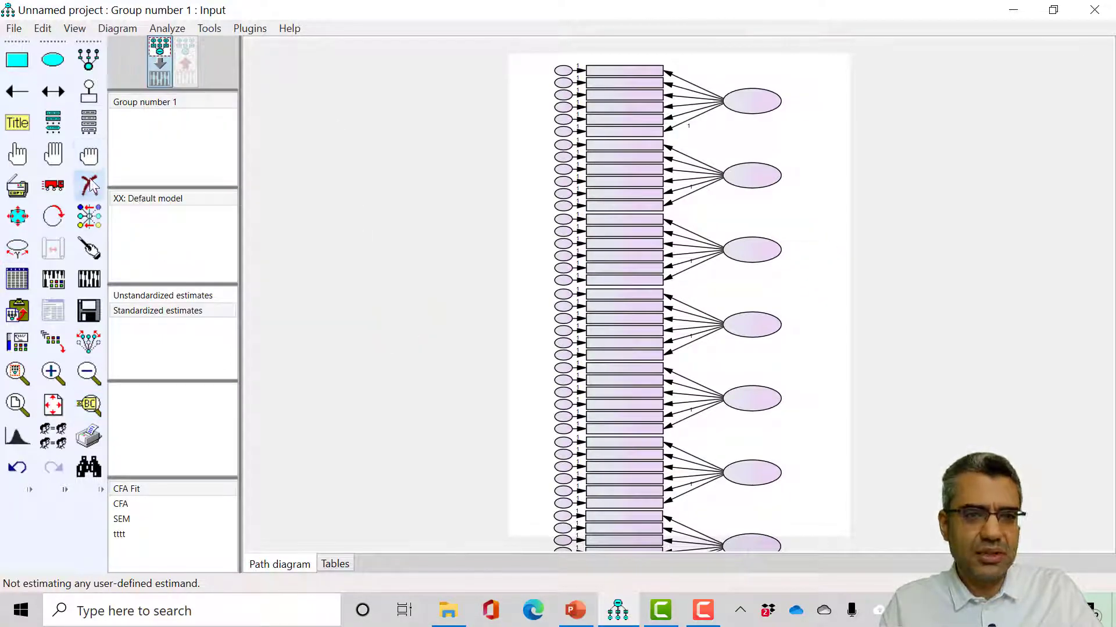
left_click(610, 70)
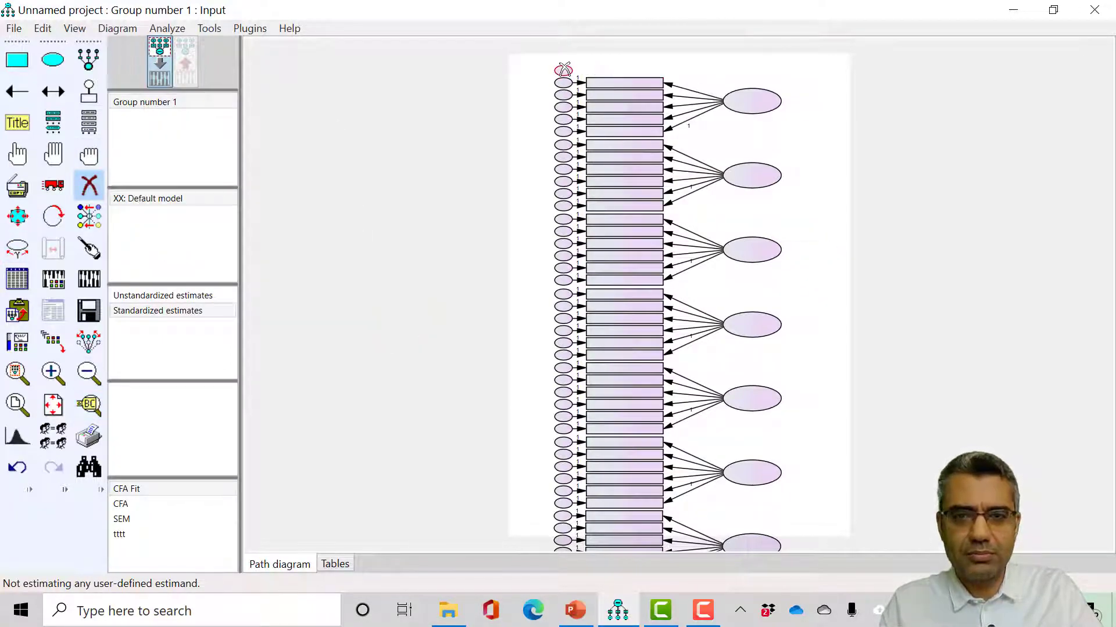
left_click(563, 70)
Consult the enlarged CFA slide in PowerPoint, return to Amos and delete the third construct's lowest indicator with its error term.
key("alt+Tab")
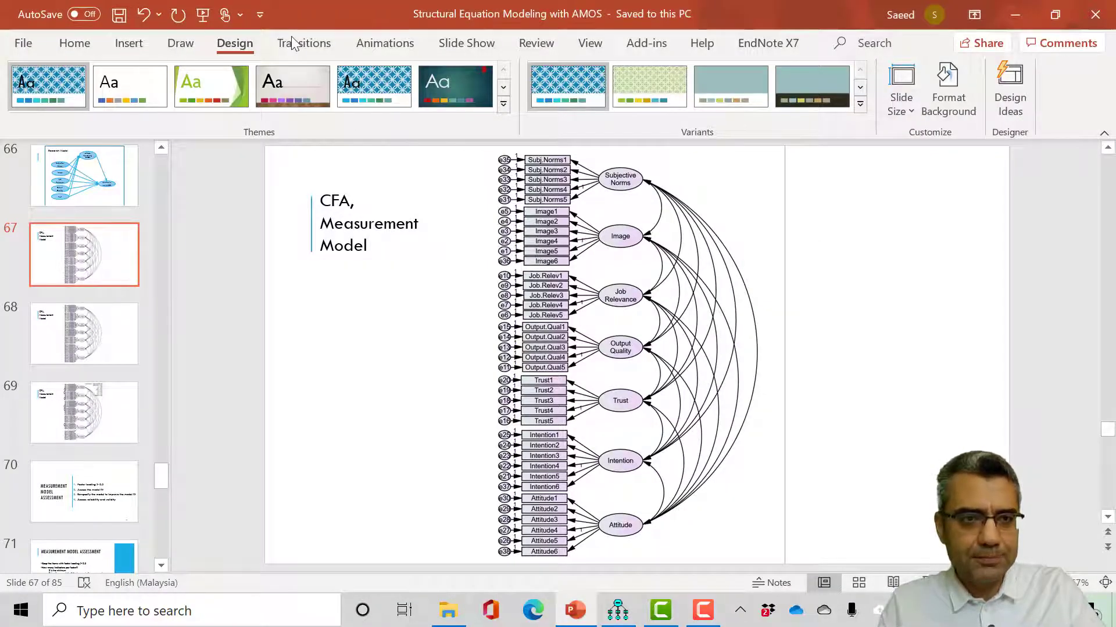
double_click(235, 46)
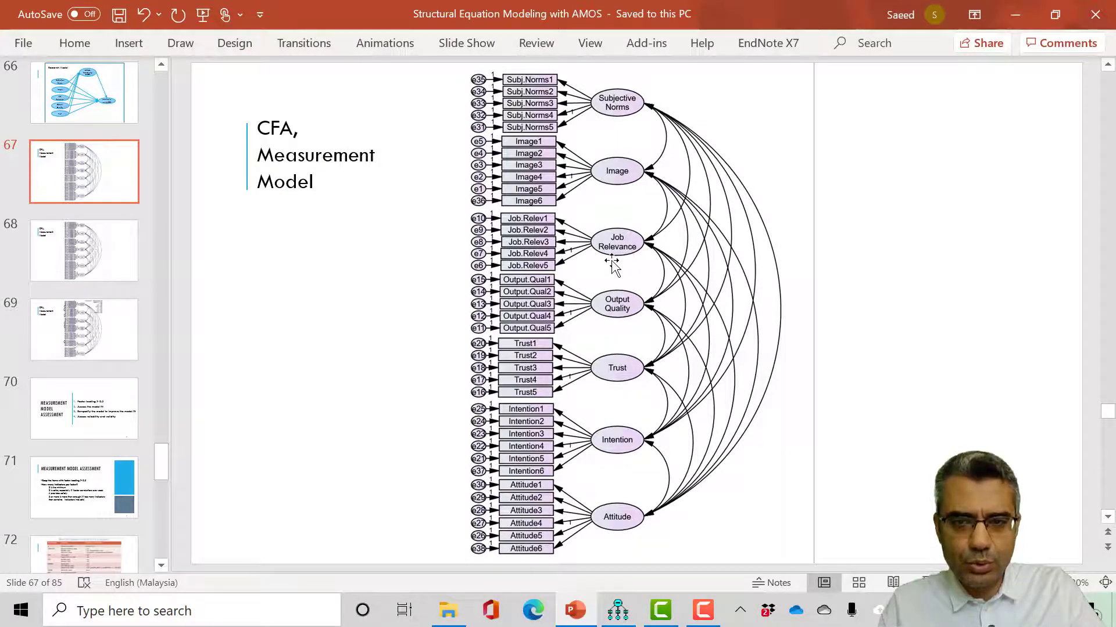
key("alt+Tab")
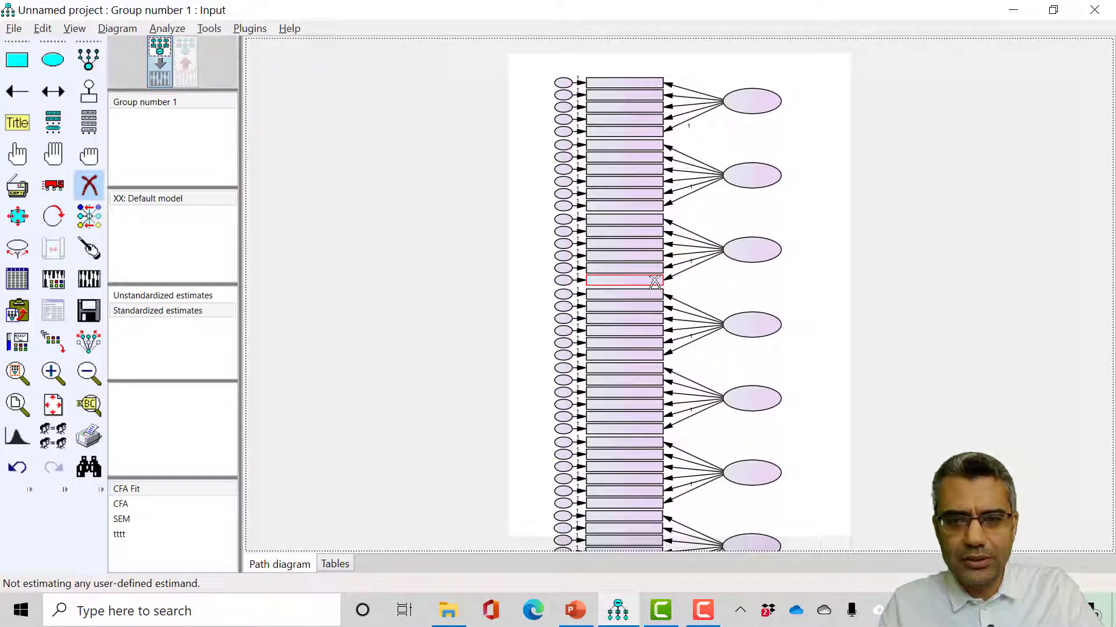
left_click(655, 282)
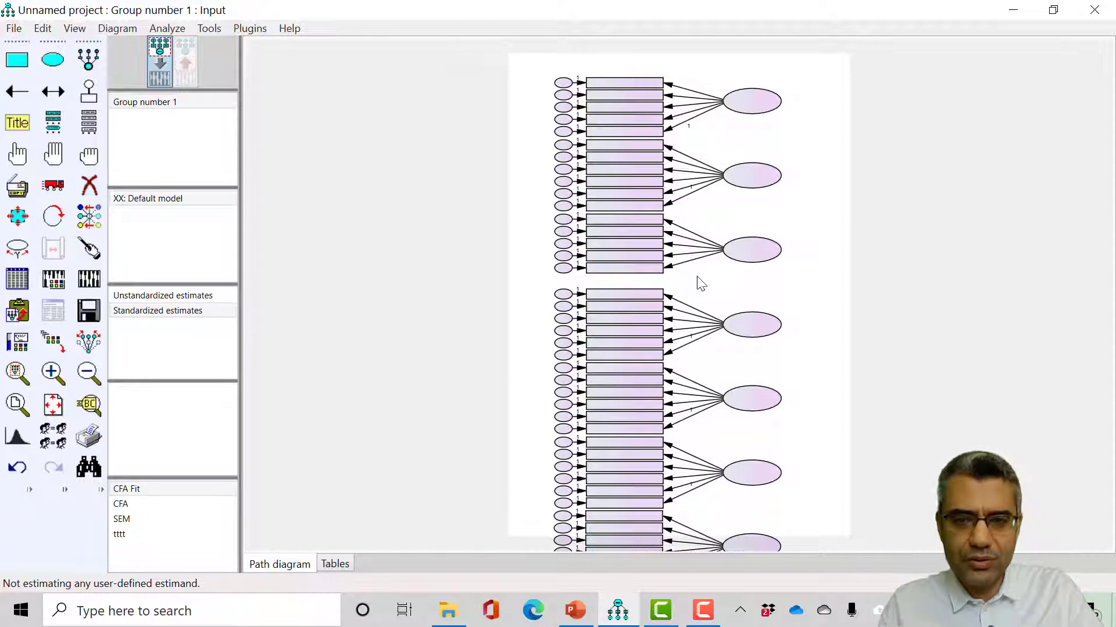
Fix the regression weight of the path to the third construct's lowest remaining indicator at 1.
double_click(674, 271)
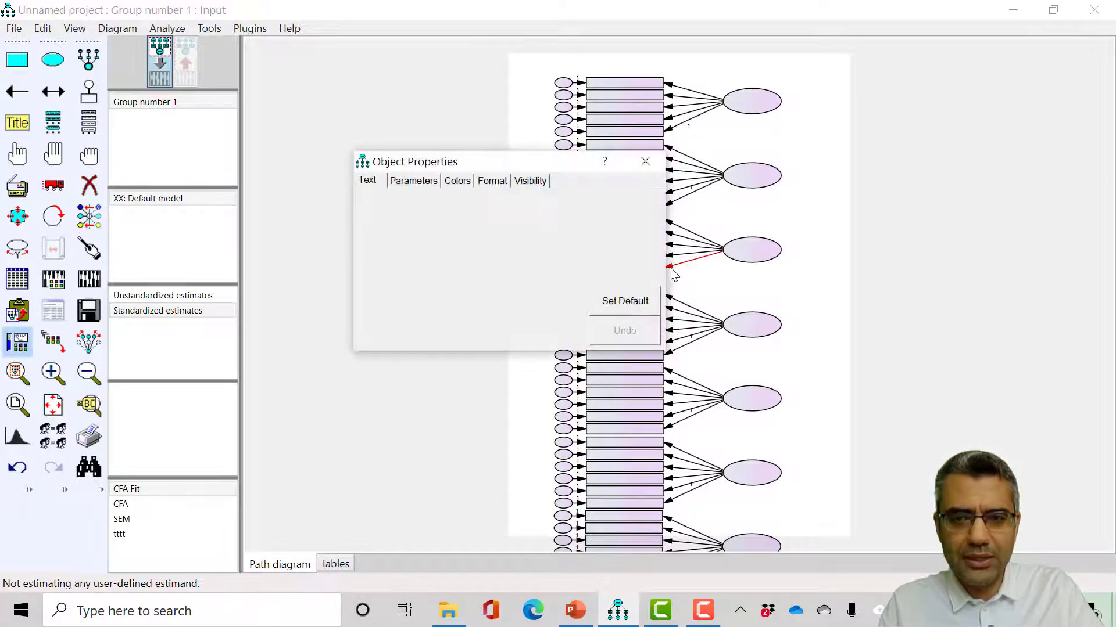
left_click_drag(443, 164, 364, 175)
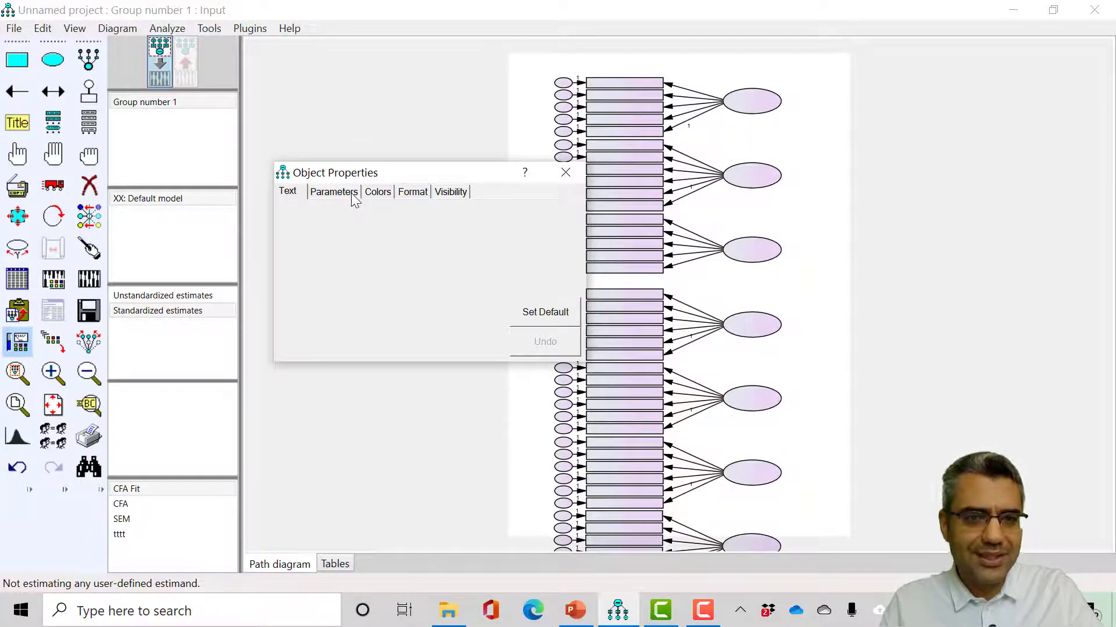
left_click(354, 194)
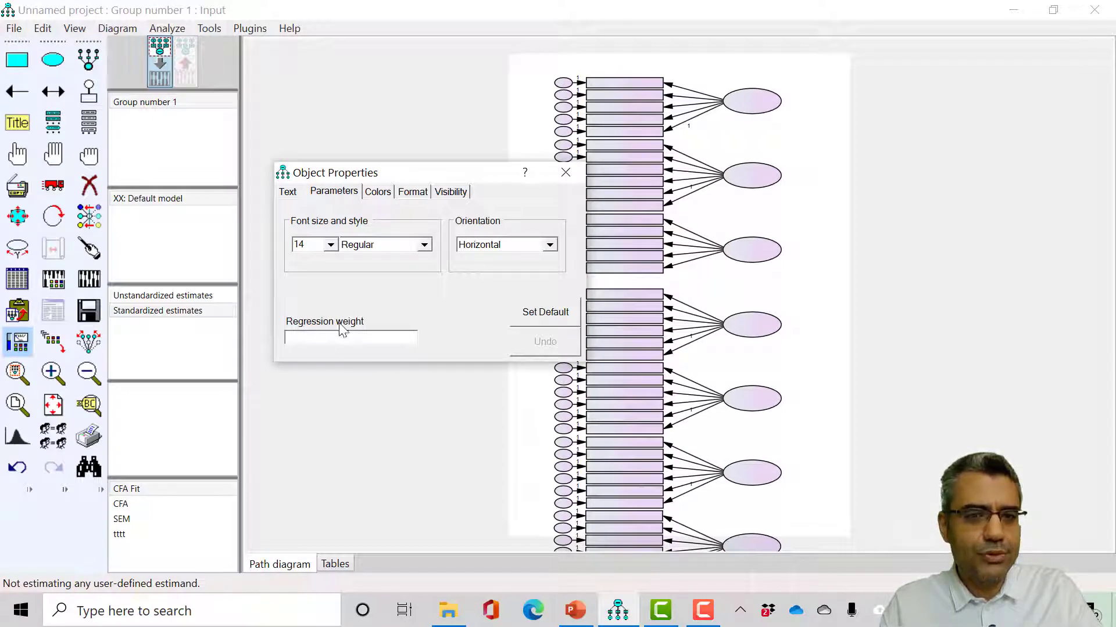
left_click(560, 170)
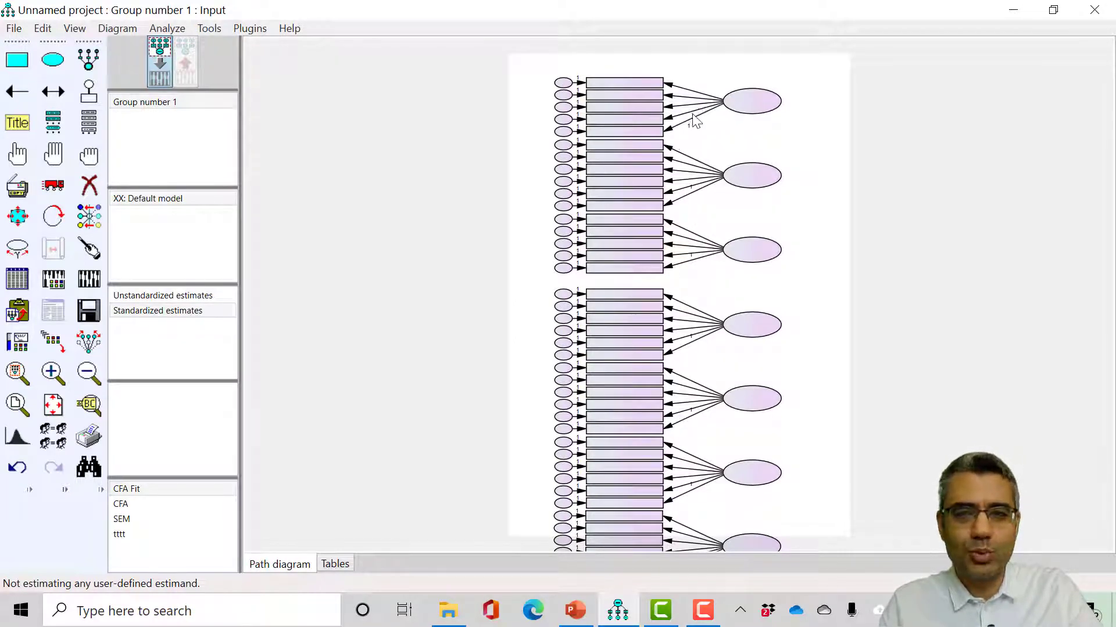
Compare the Output Quality construct with the PowerPoint slide and delete the fourth construct's topmost indicator and error term in Amos.
key("alt+Tab")
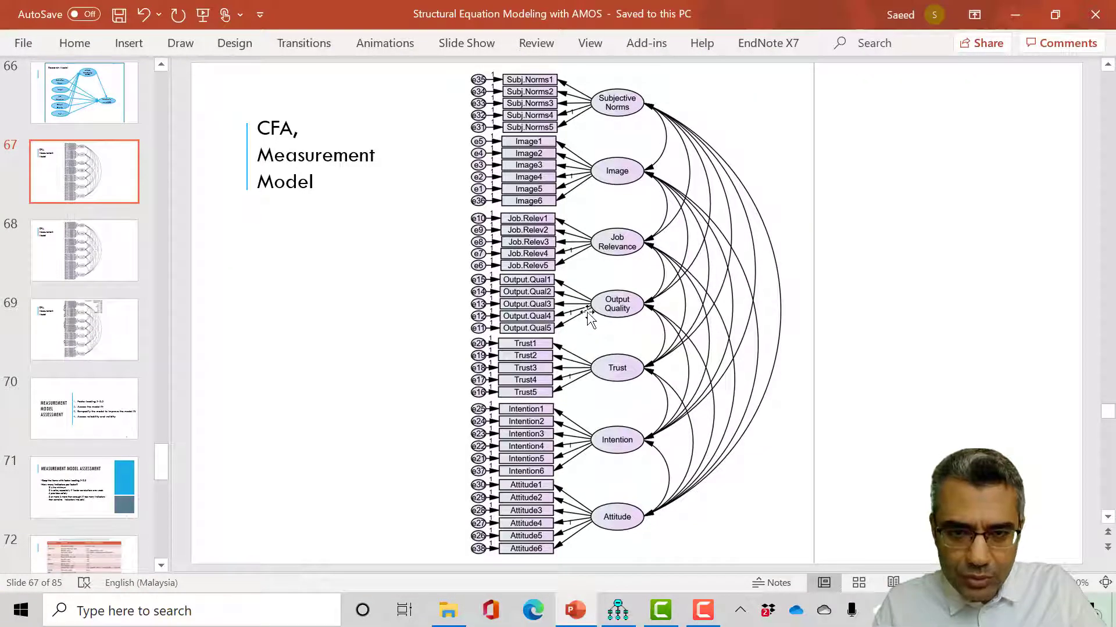
key("alt+Tab")
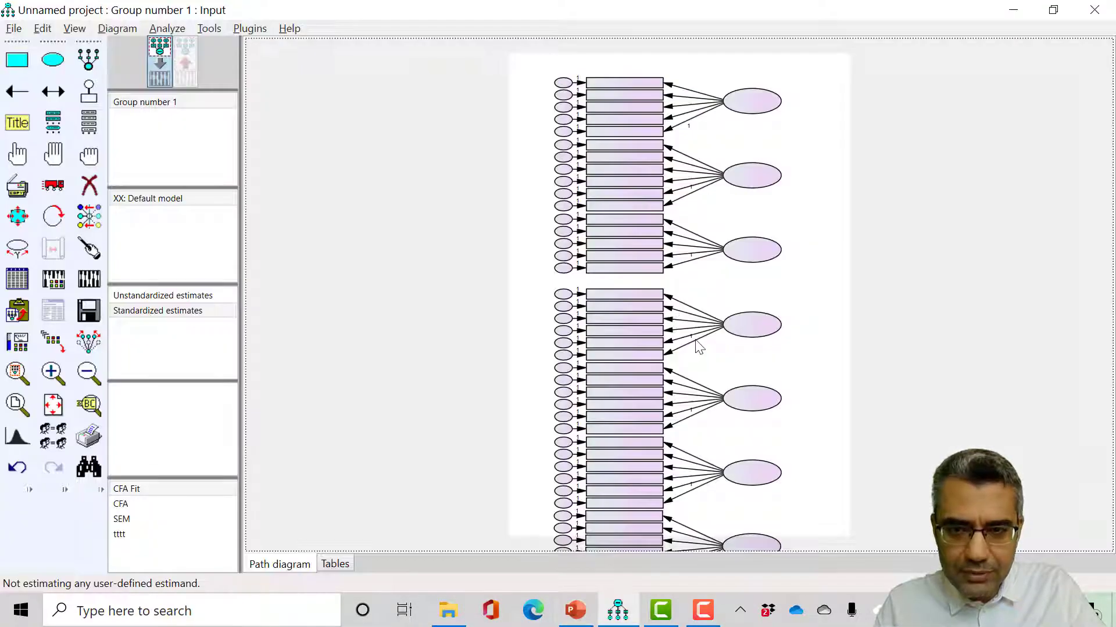
key("alt+Tab")
key("alt+Tab")
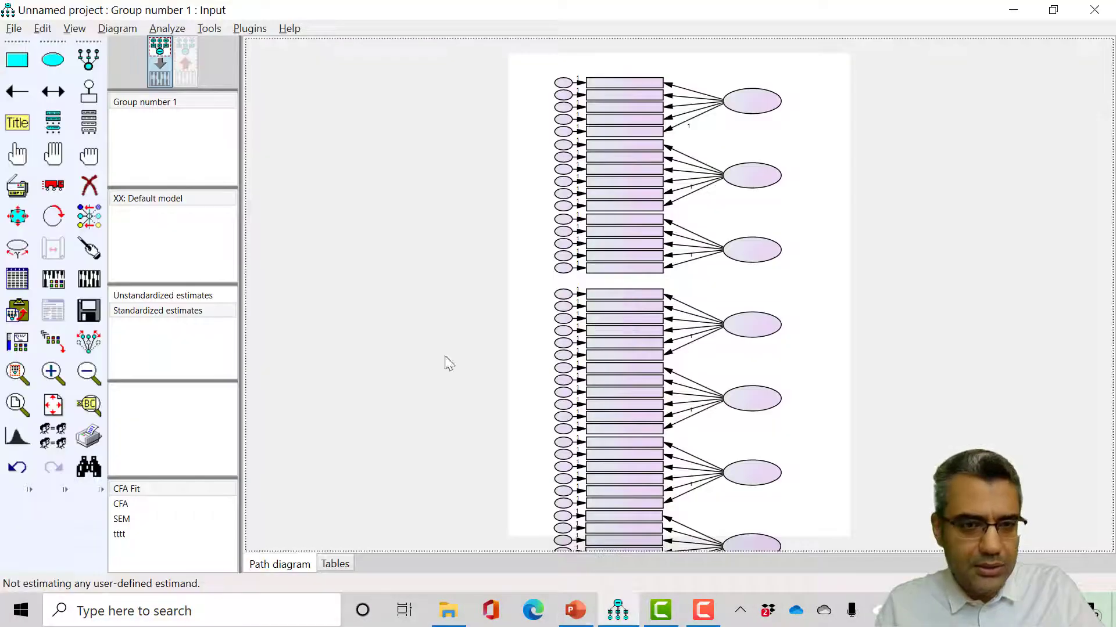
key("Delete")
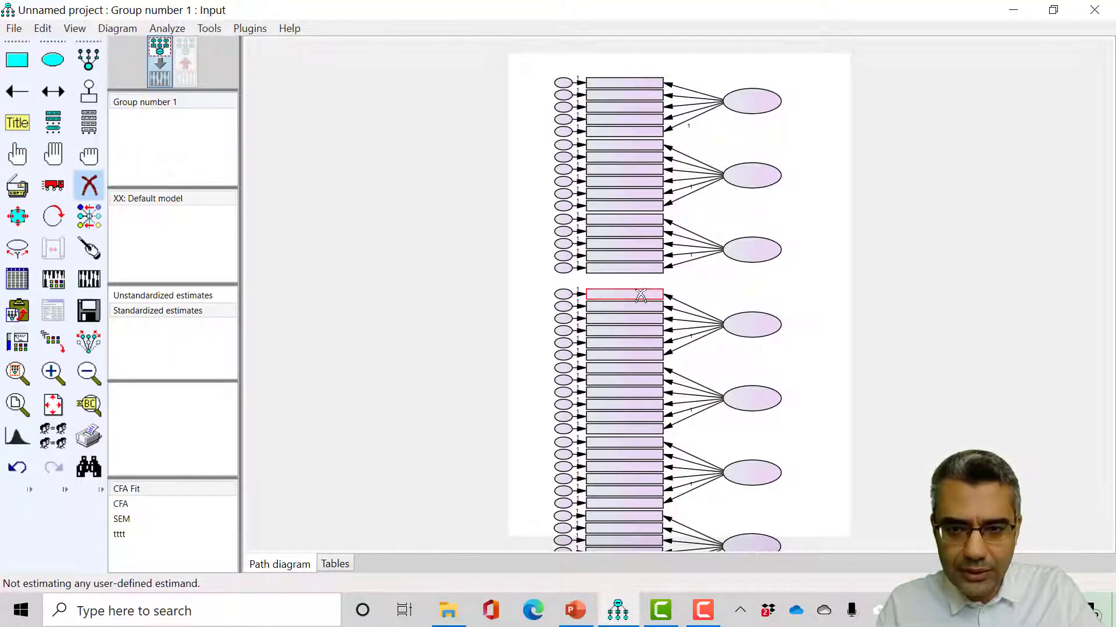
left_click(605, 296)
left_click(563, 294)
Delete the fifth construct's topmost indicator and error term in Amos, checking Trust and Intention against the PowerPoint slide.
key("alt+Tab")
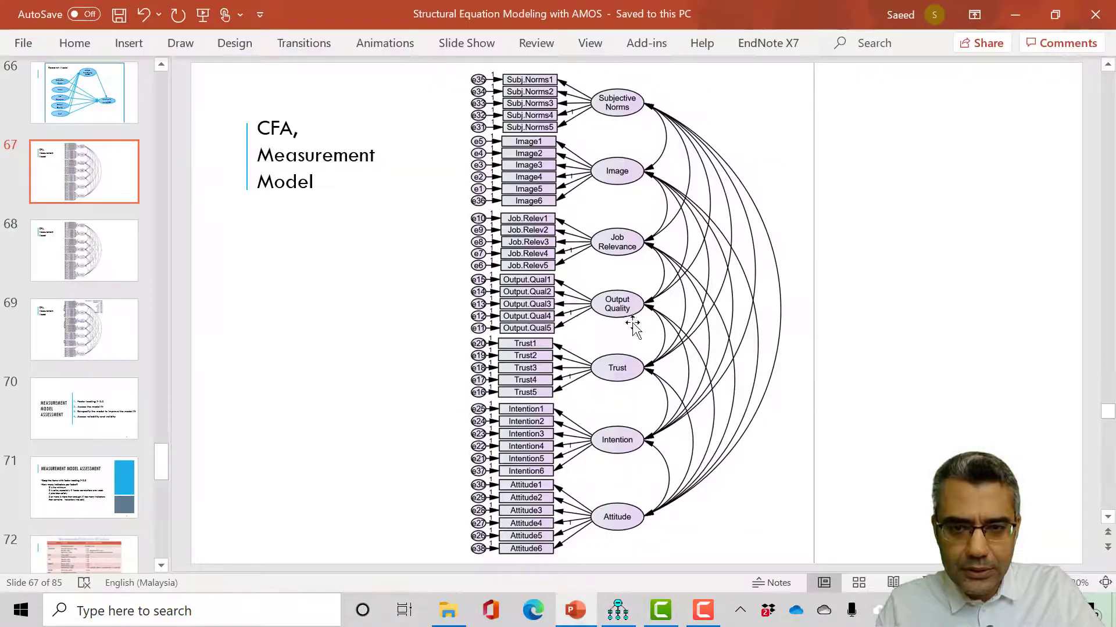
key("alt+Tab")
left_click(620, 372)
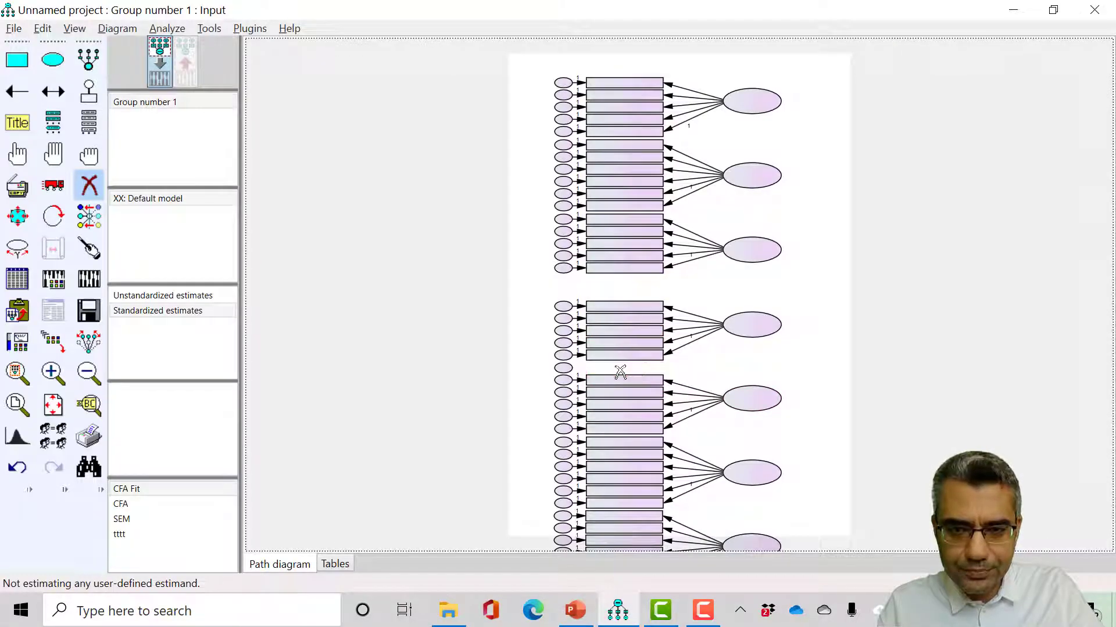
left_click(564, 369)
key("alt+Tab")
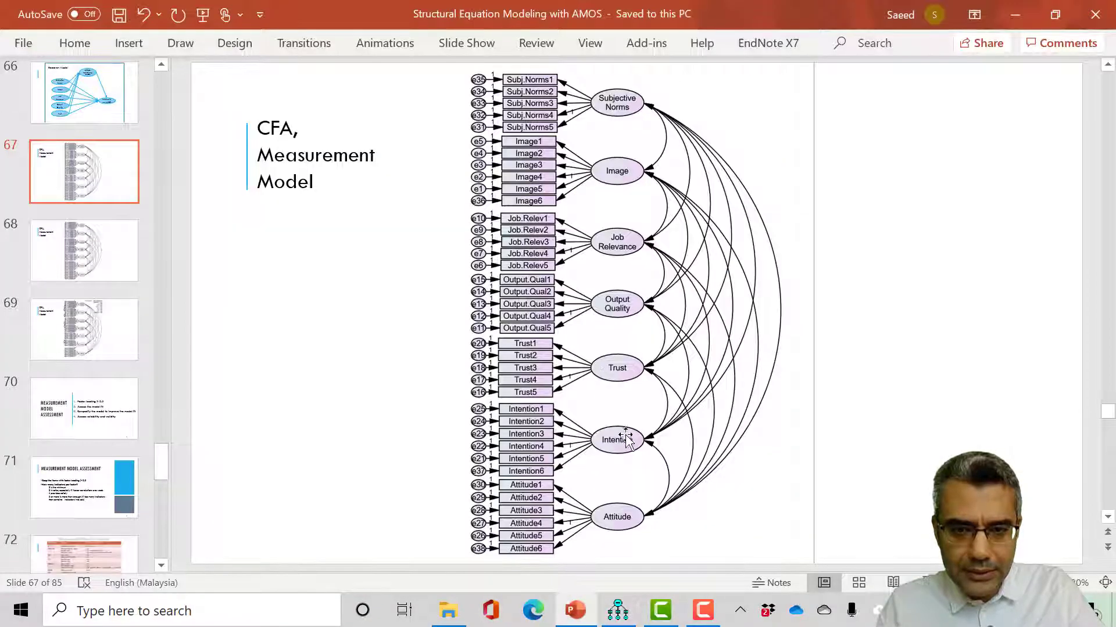
key("alt+Tab")
With symmetries preserved, move the fourth to seventh constructs up one by one to close the gaps between them.
left_click(53, 185)
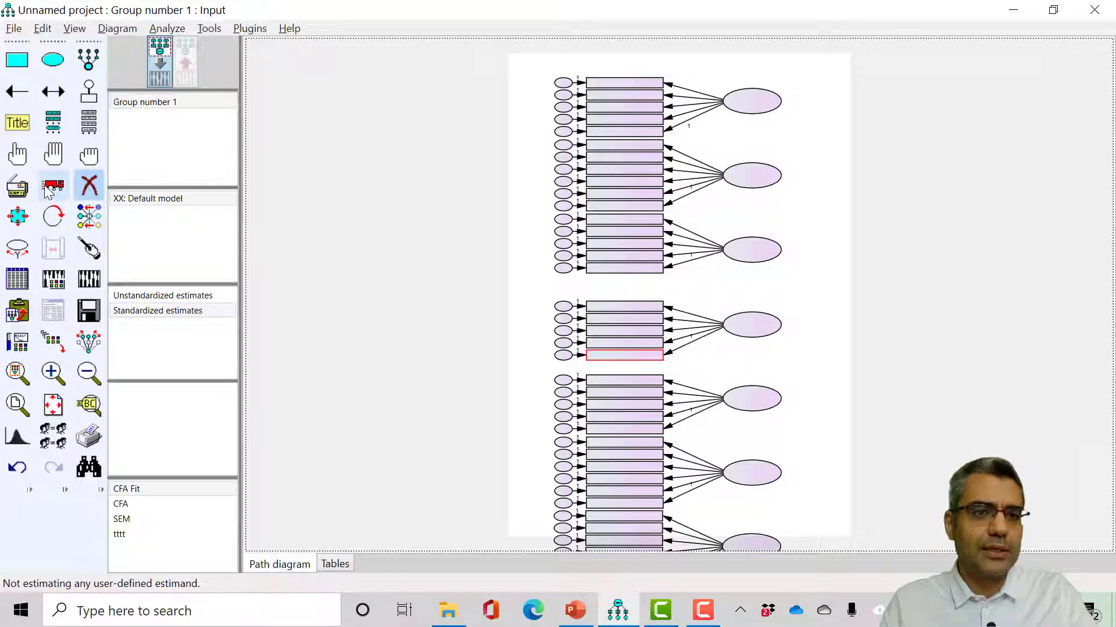
left_click_drag(752, 325, 753, 309)
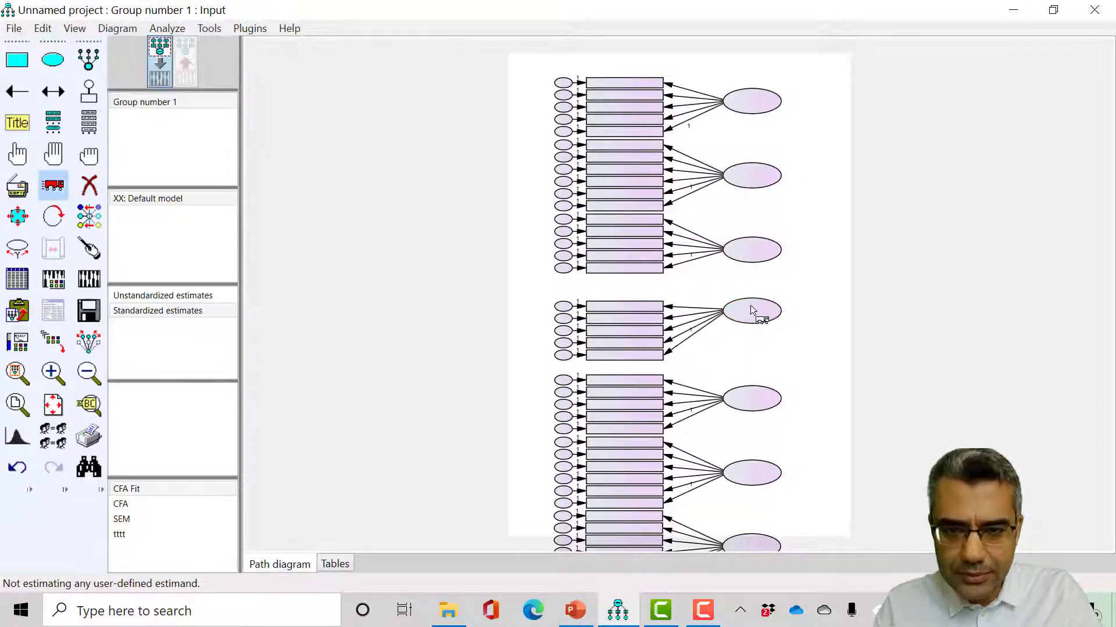
key("ctrl+z")
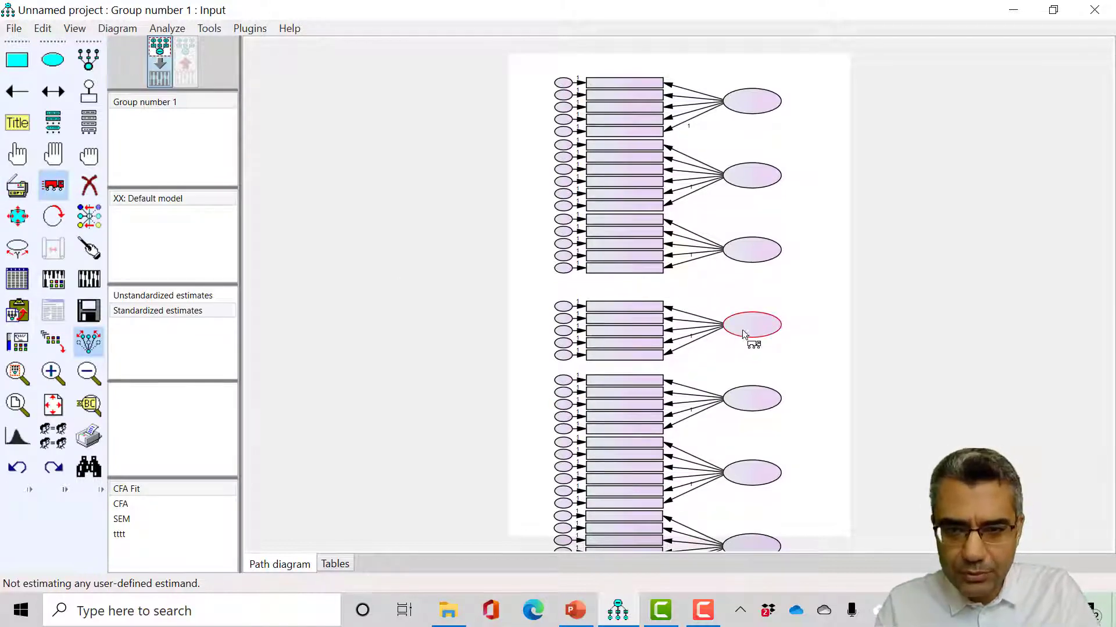
left_click_drag(744, 332, 743, 308)
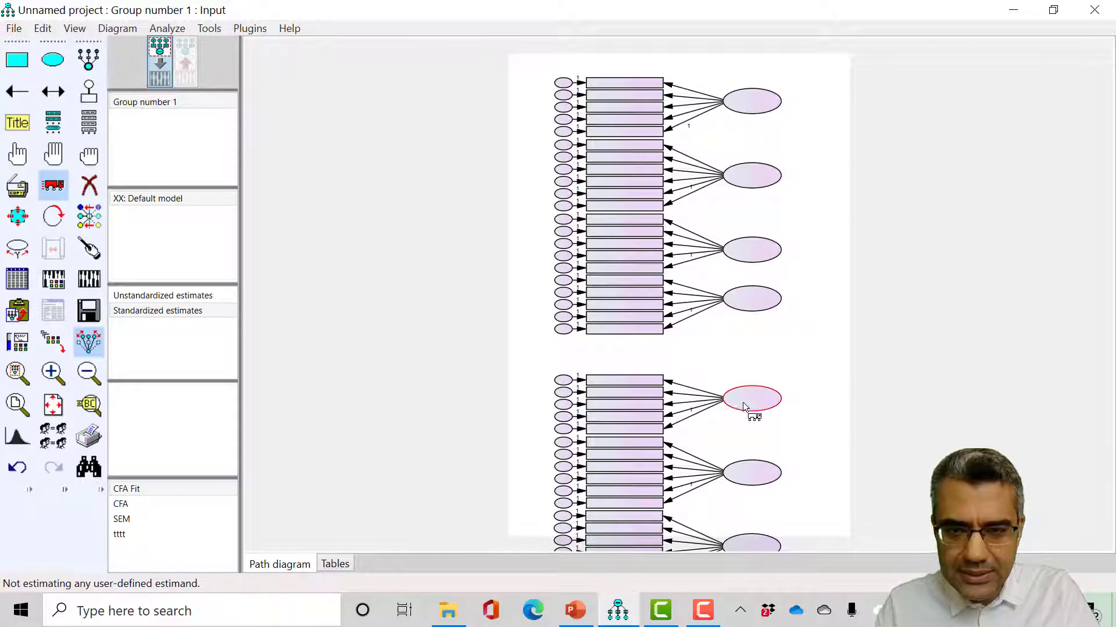
left_click_drag(744, 401, 743, 368)
left_click_drag(751, 470, 748, 439)
left_click_drag(750, 545, 750, 505)
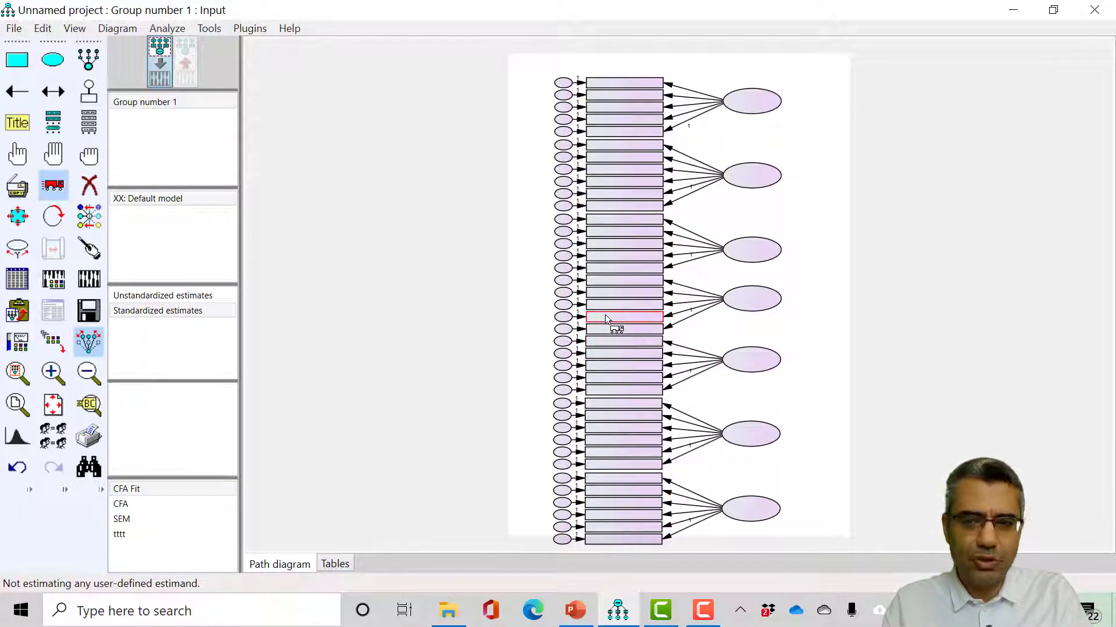
Select all objects, move the whole model up with symmetries off until it fits the page, and deselect everything.
left_click(55, 161)
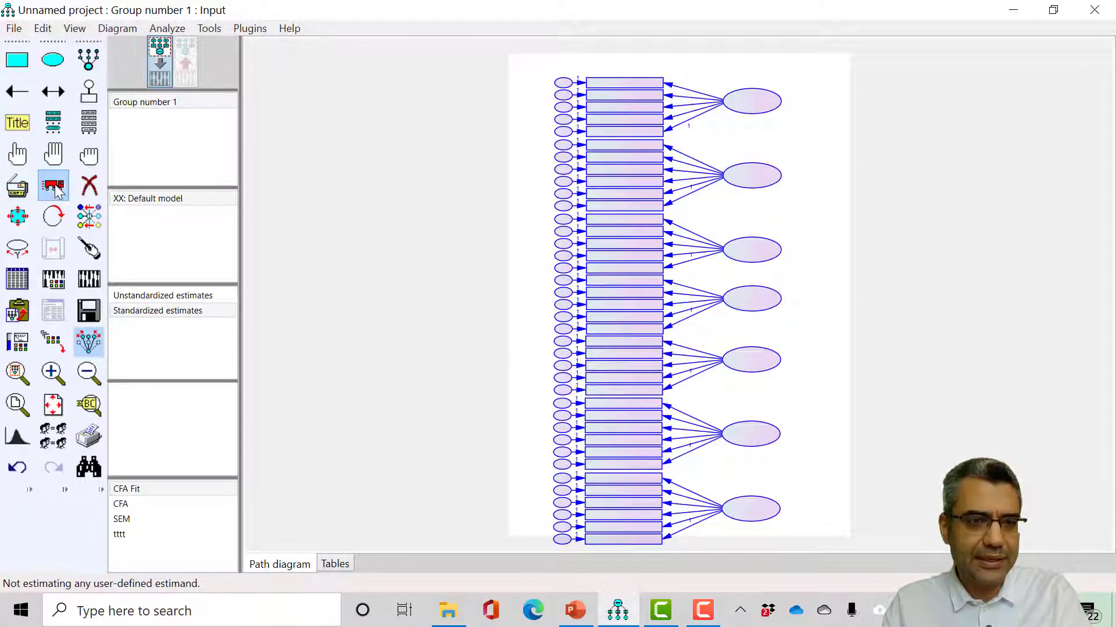
left_click_drag(749, 184, 686, 203)
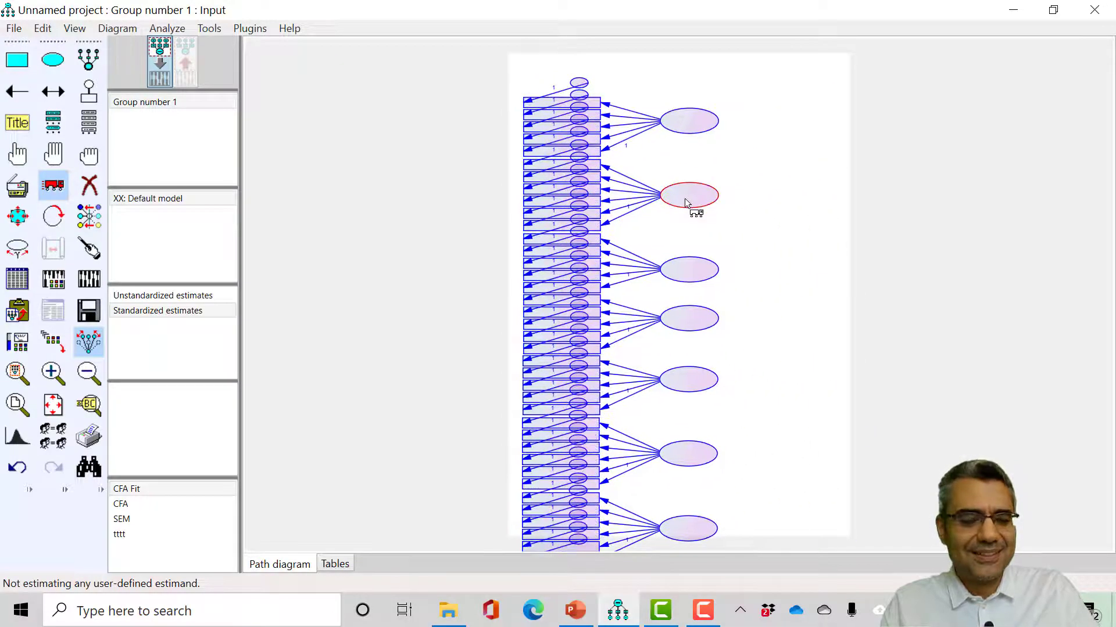
key("ctrl+z")
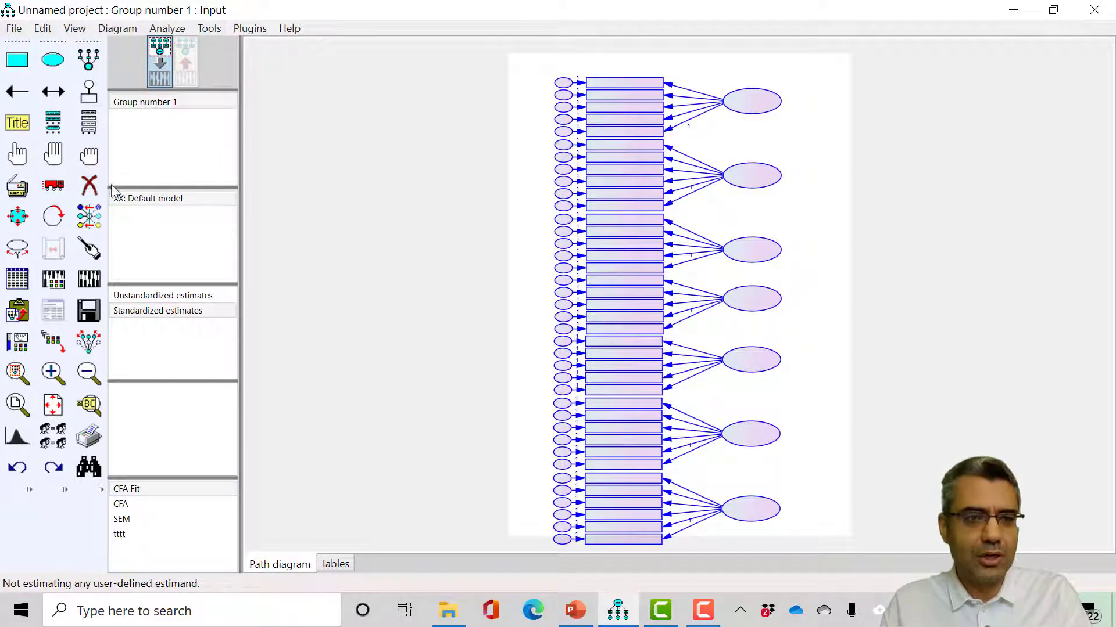
left_click(53, 184)
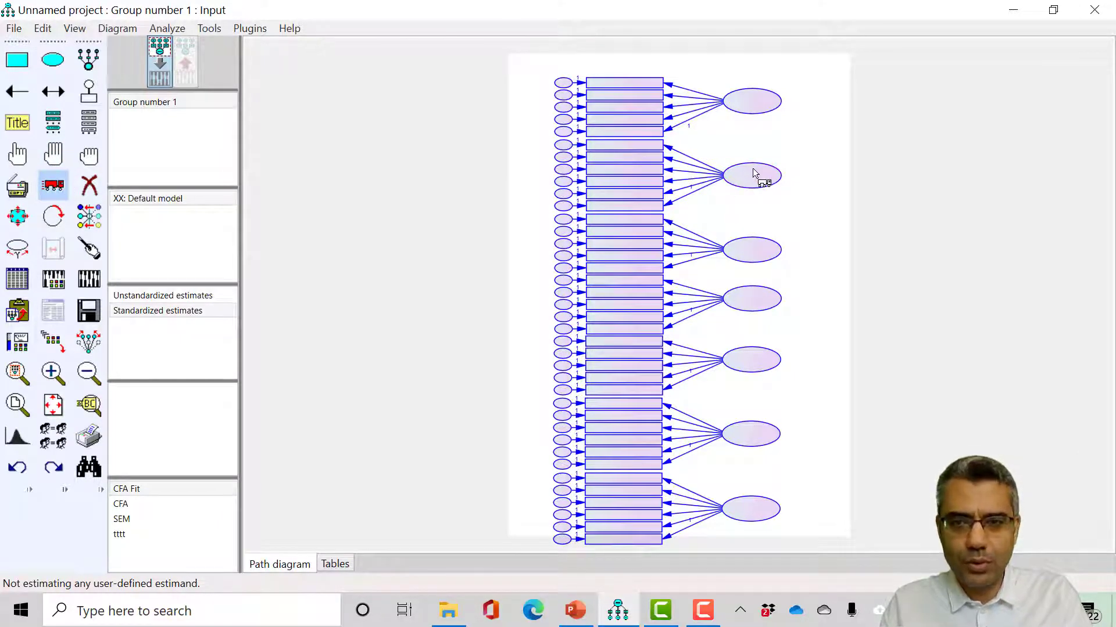
left_click_drag(753, 173, 756, 160)
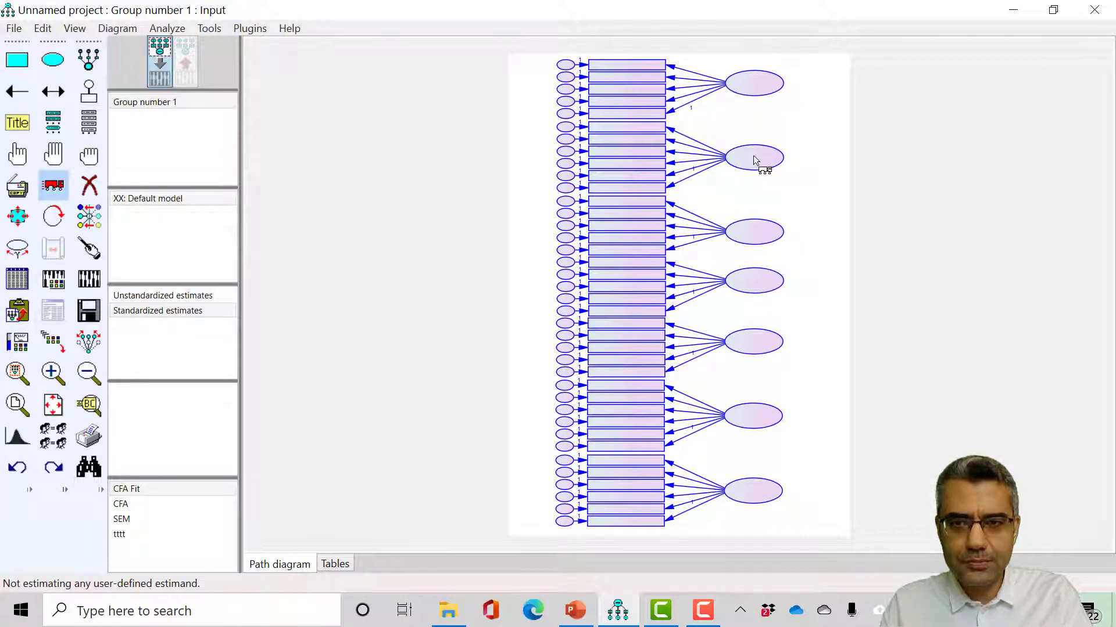
left_click(91, 167)
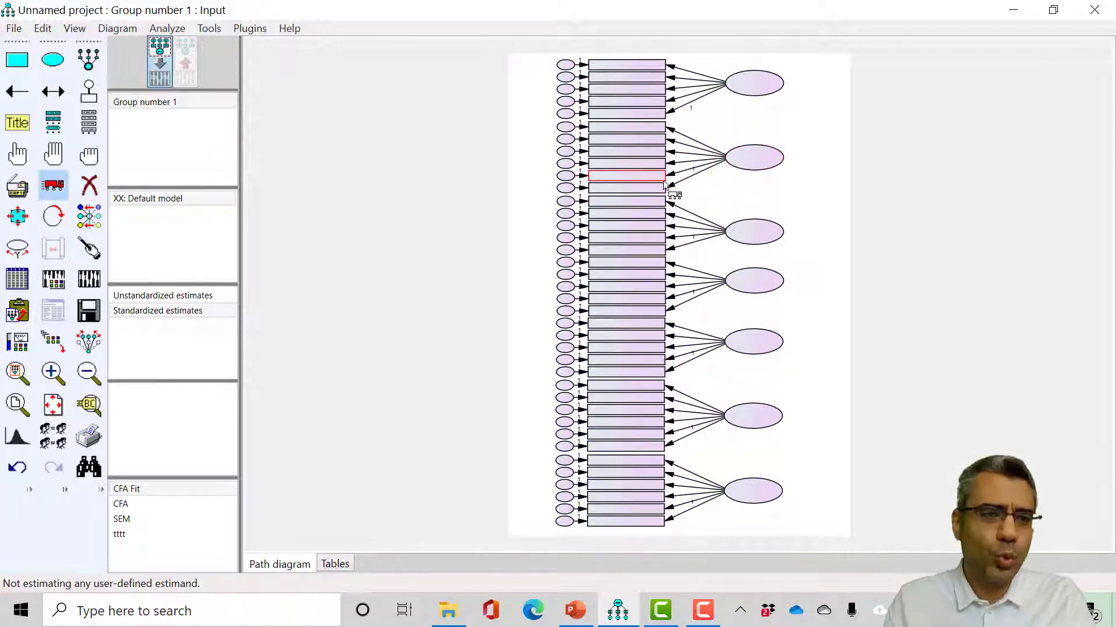
left_click(53, 341)
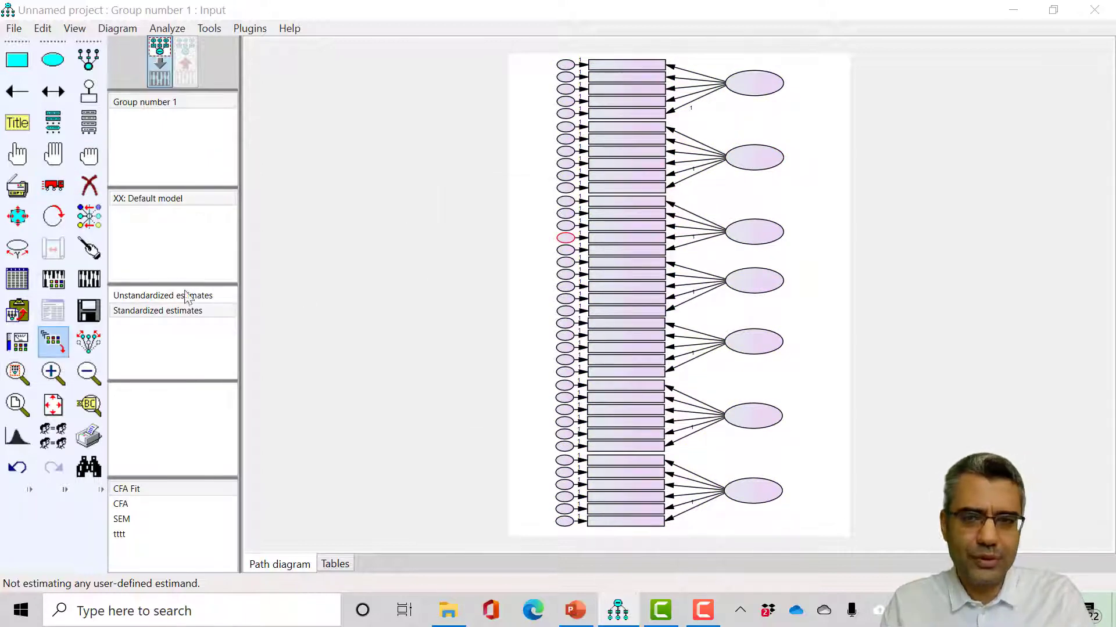
left_click_drag(539, 199, 388, 172)
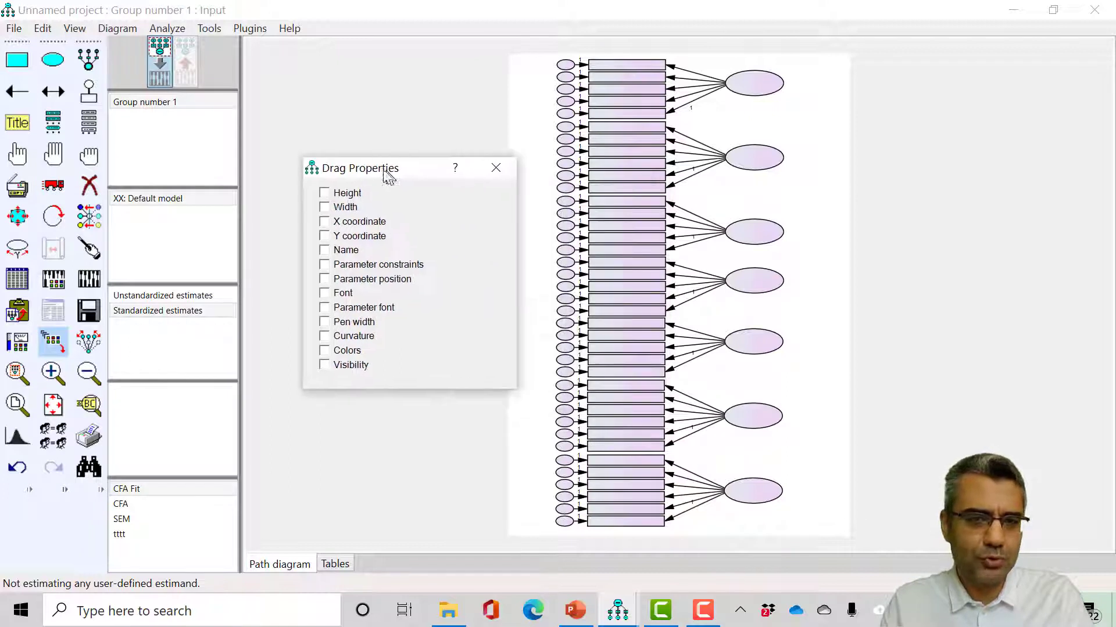
left_click(494, 165)
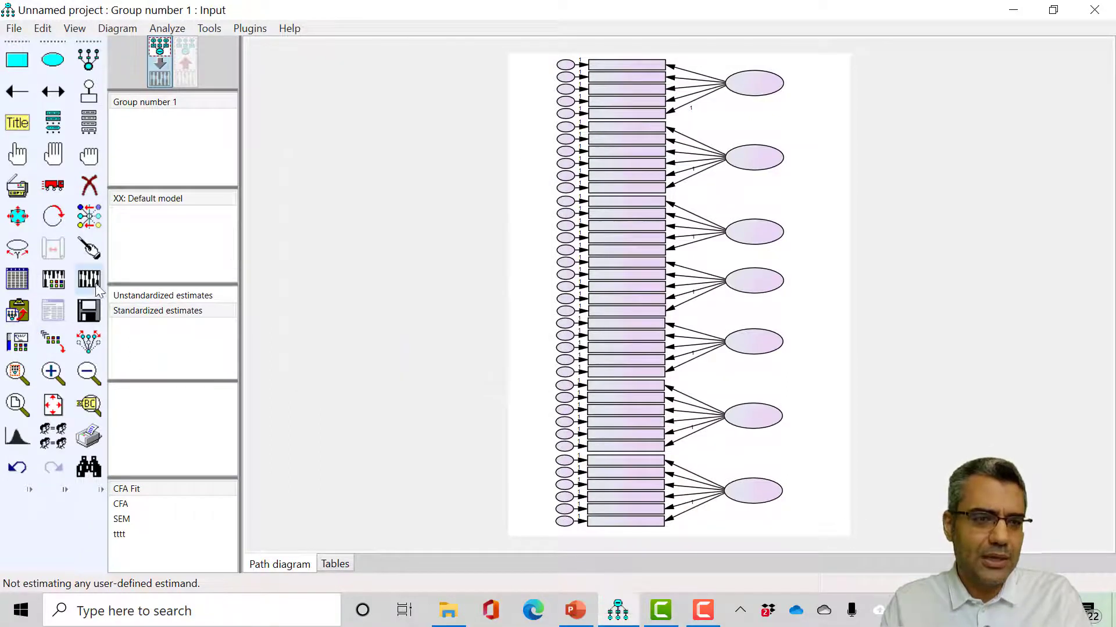
Copy only the Y coordinate with Drag Properties to align the first, third and fifth constructs with their middle indicators.
left_click(50, 341)
left_click_drag(391, 169, 391, 126)
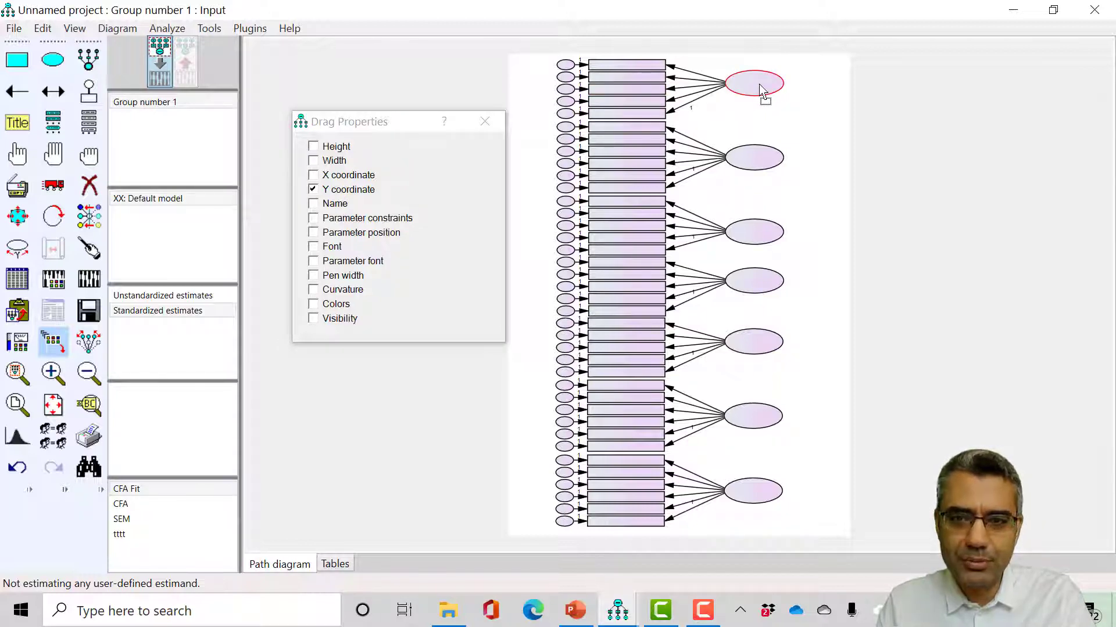
left_click_drag(761, 90, 663, 93)
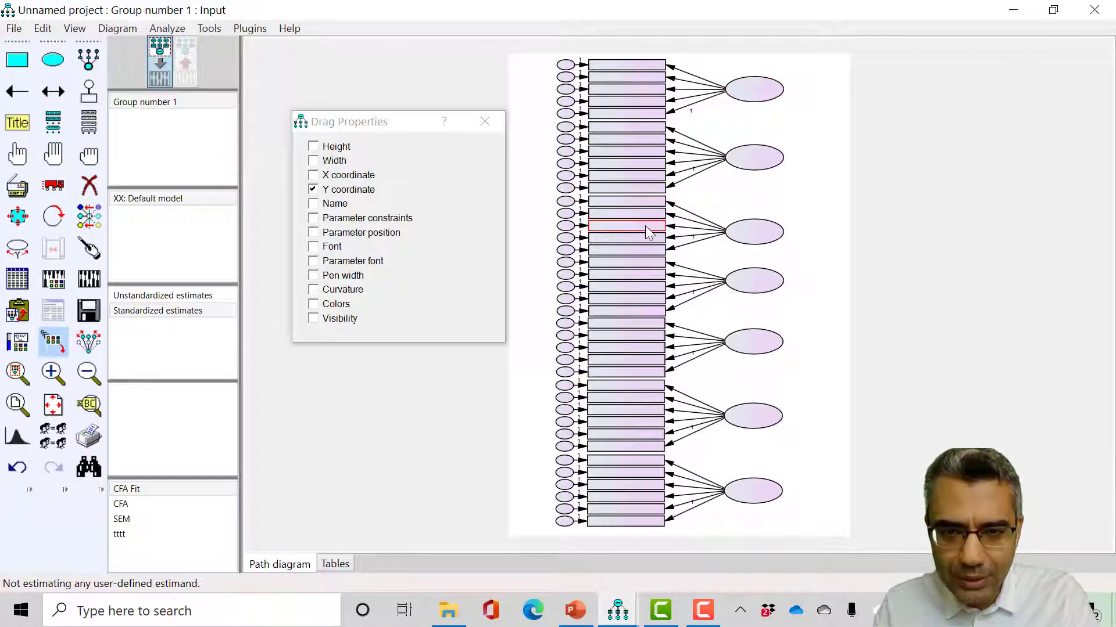
left_click_drag(647, 231, 747, 244)
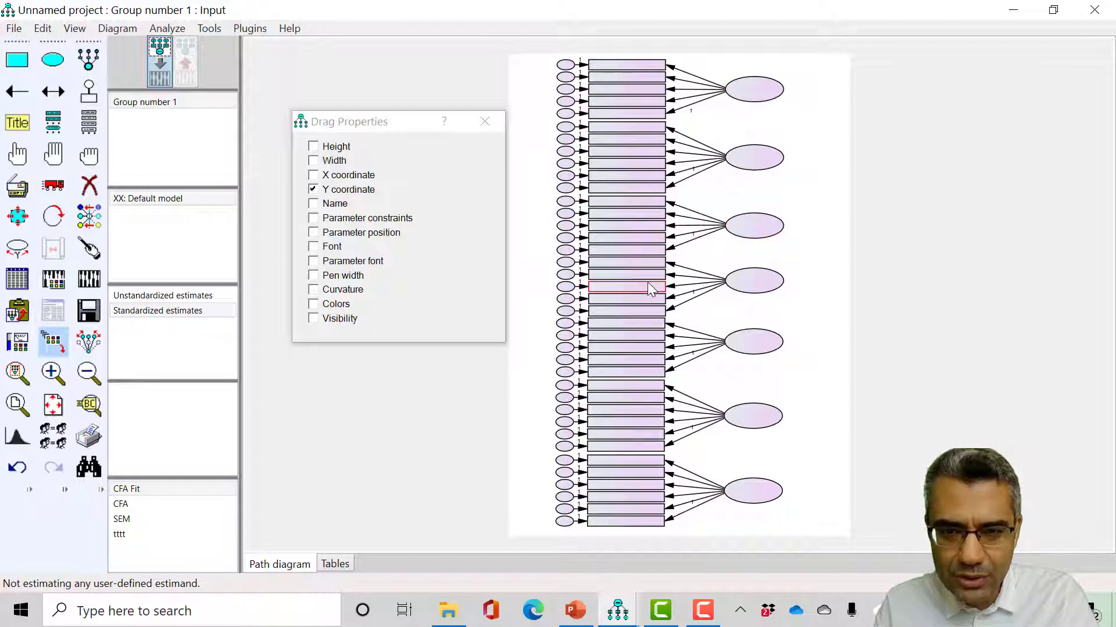
left_click_drag(657, 352, 751, 348)
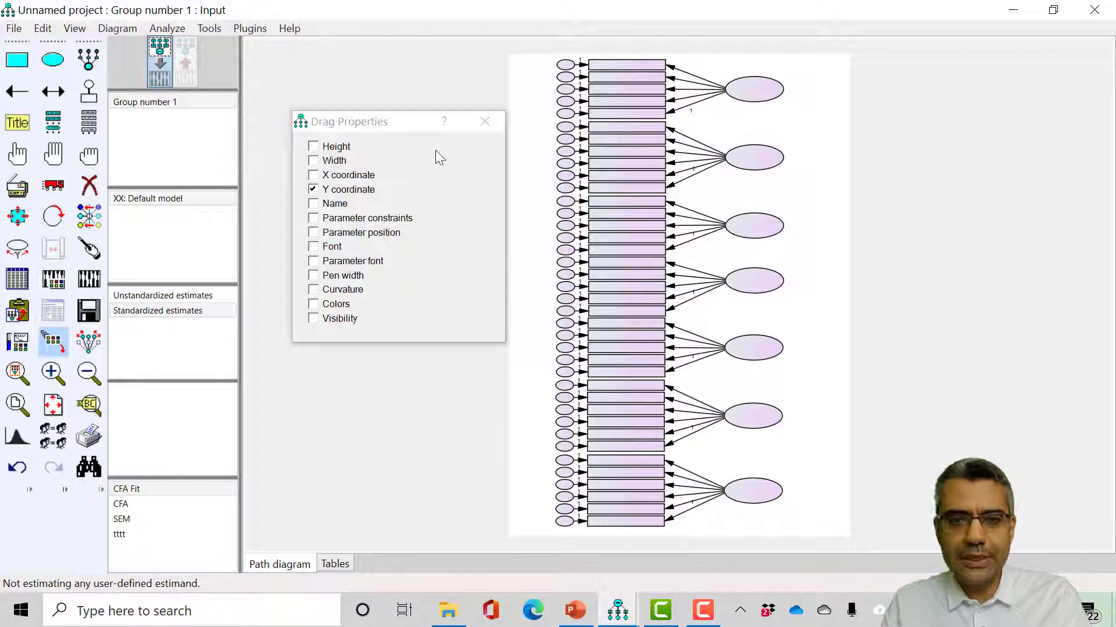
left_click(484, 123)
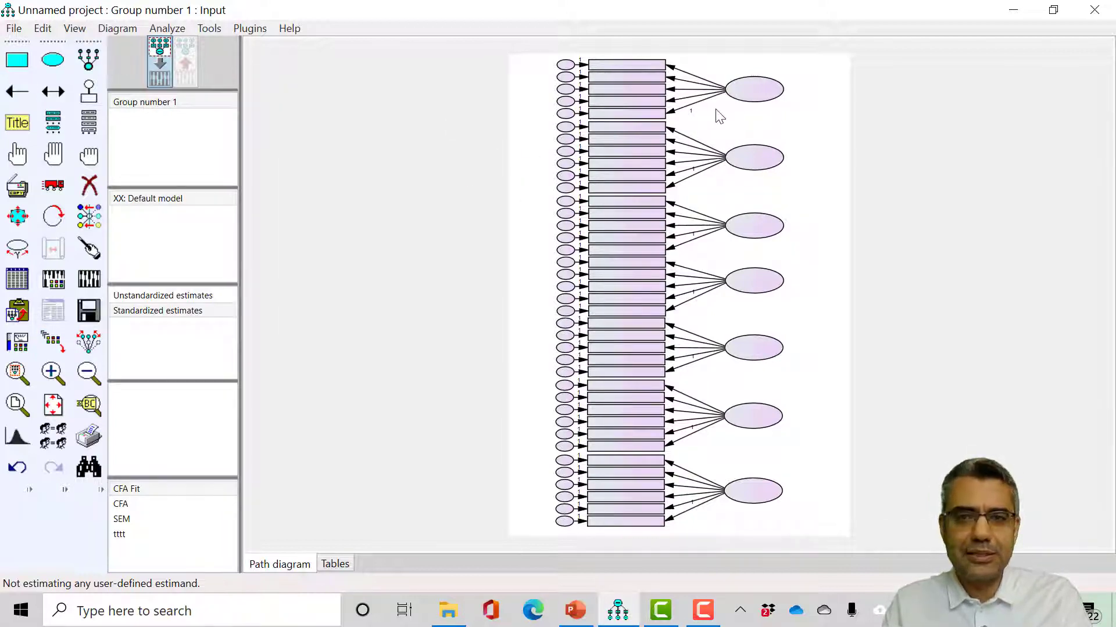
Select all objects, move the whole model slightly toward the left side of the page, and deselect everything.
left_click(54, 158)
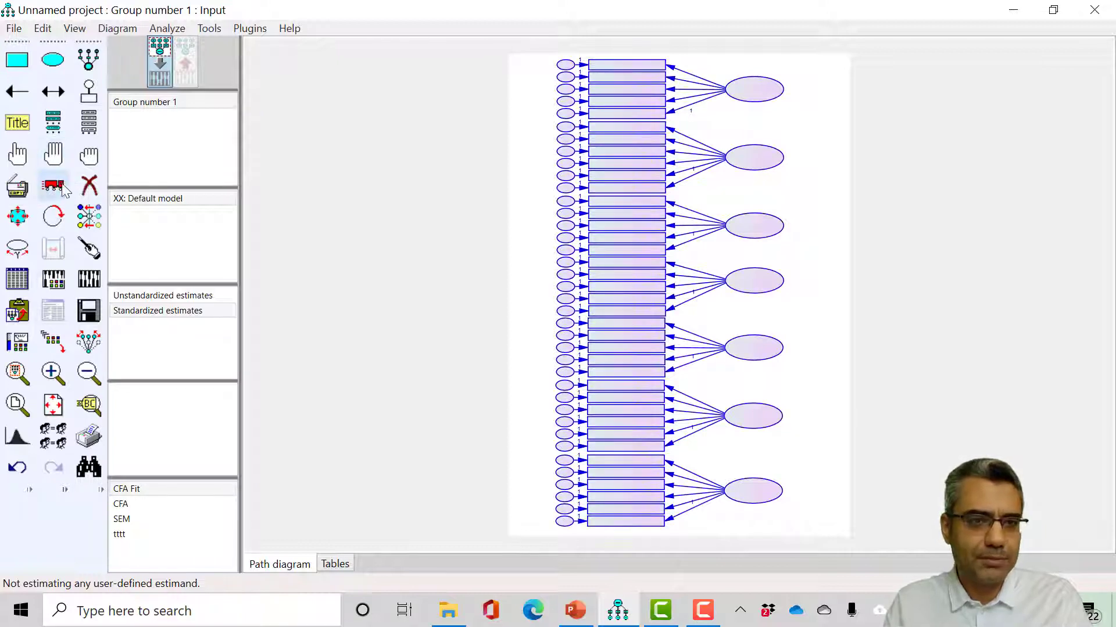
left_click(55, 190)
left_click_drag(755, 98, 729, 99)
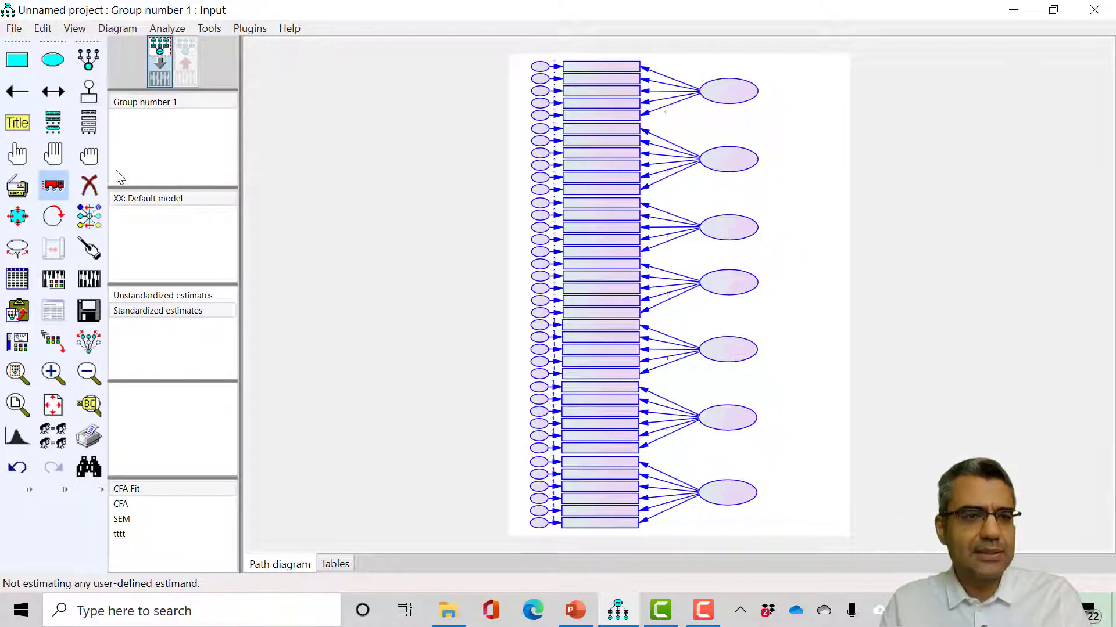
left_click(55, 186)
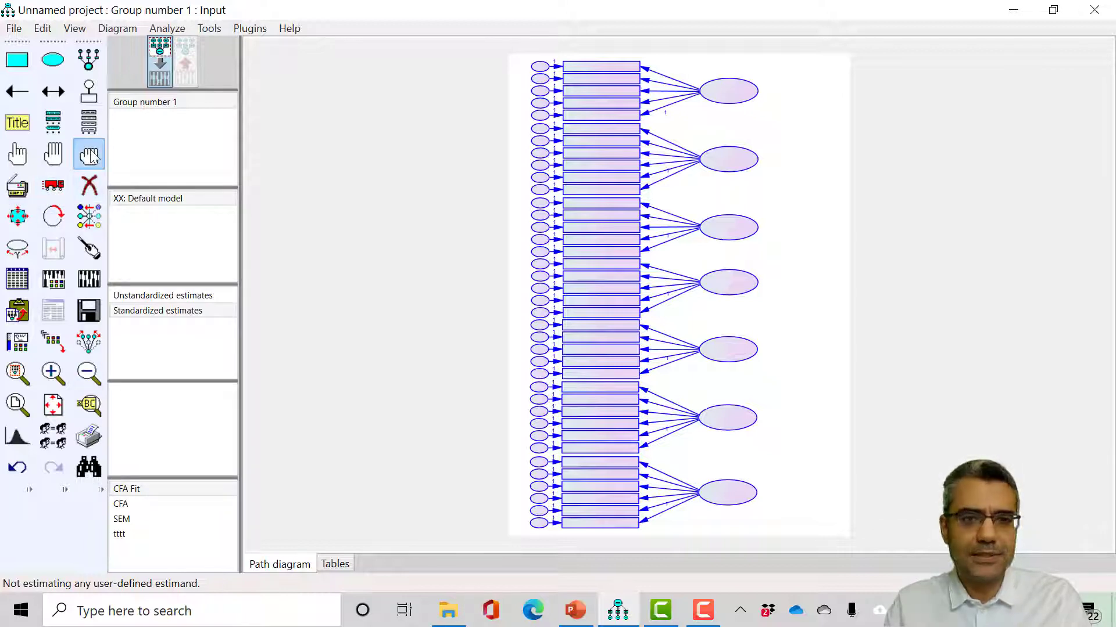
left_click(88, 155)
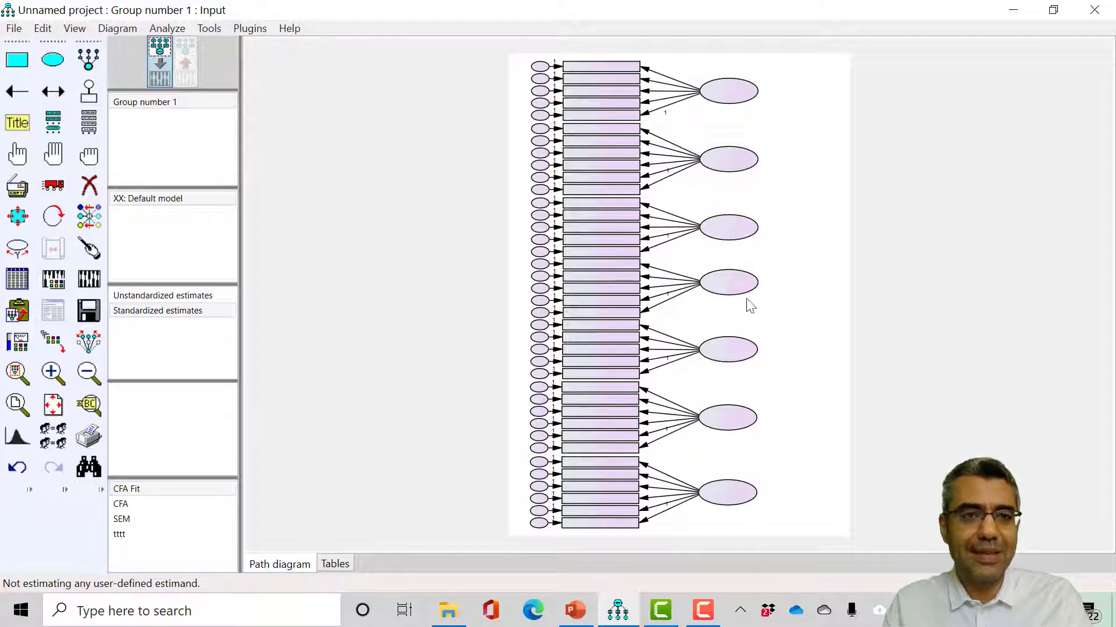
Draw covariances between neighbouring constructs from the first to the fourth, bending the curve between the second and third outward.
left_click(53, 91)
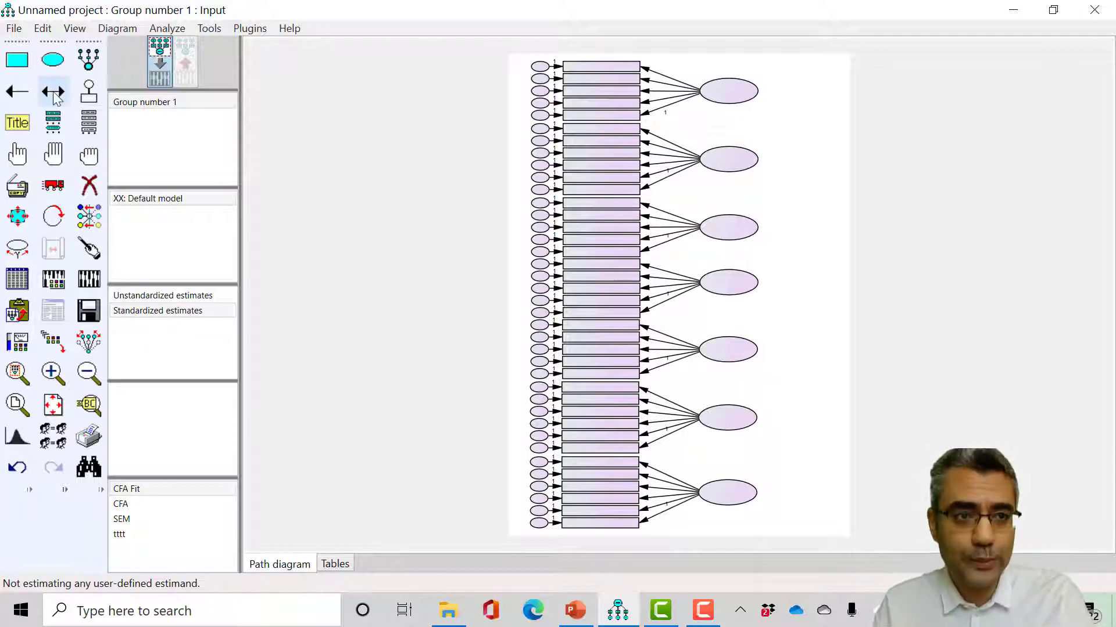
left_click_drag(755, 120, 750, 175)
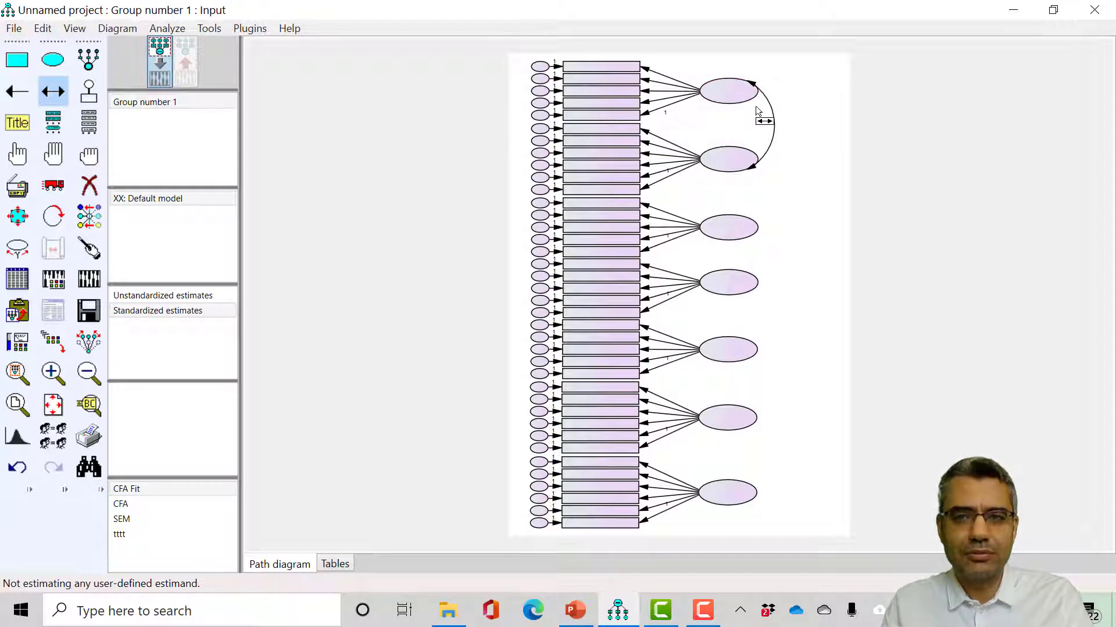
mouse_move(737, 167)
left_mouse_down()
mouse_move(772, 239)
mouse_move(724, 230)
left_mouse_up()
left_click_drag(721, 169, 719, 168)
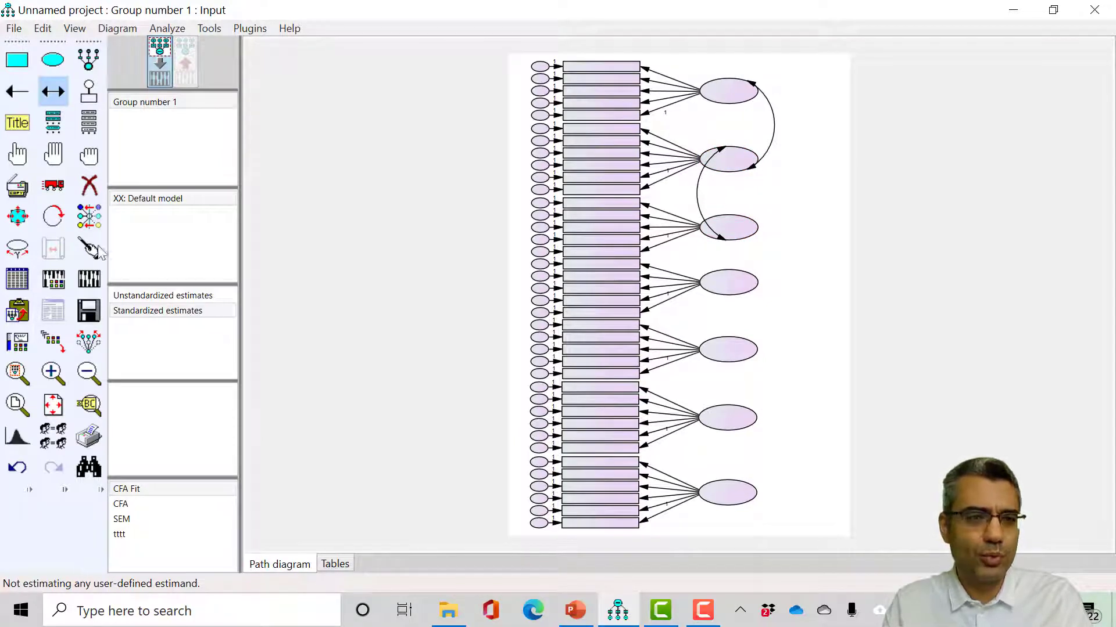
left_click(18, 217)
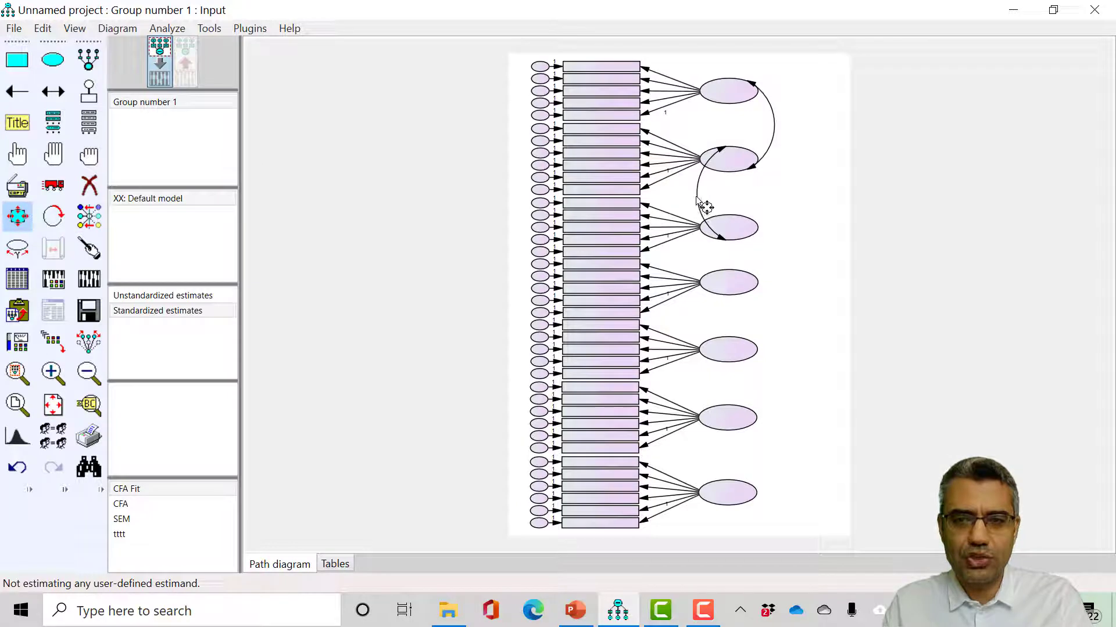
left_click_drag(699, 199, 781, 199)
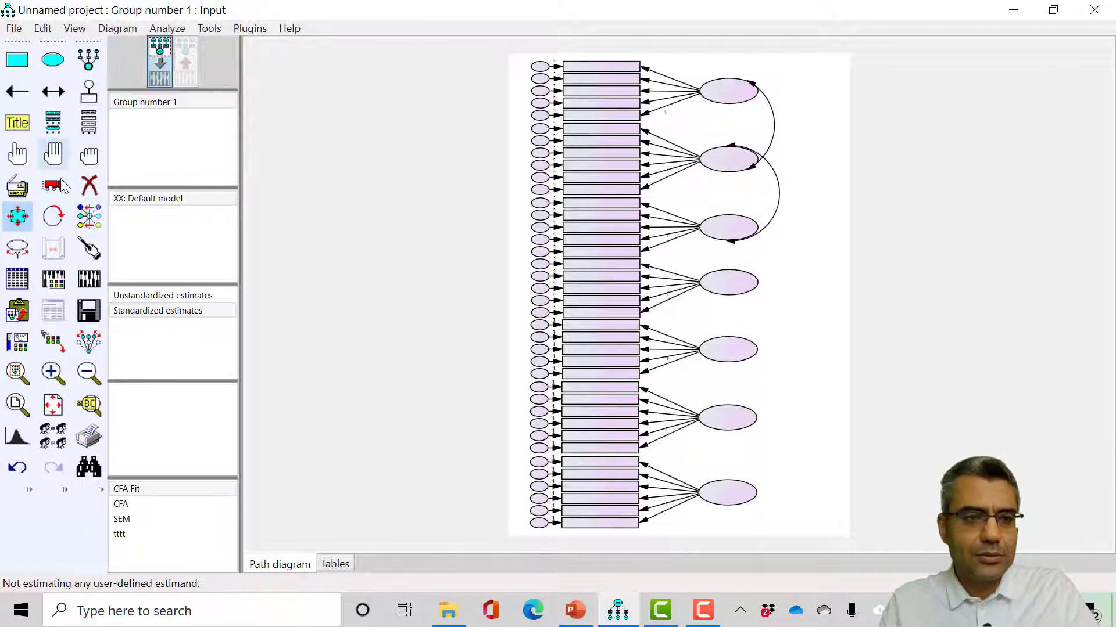
left_click(53, 91)
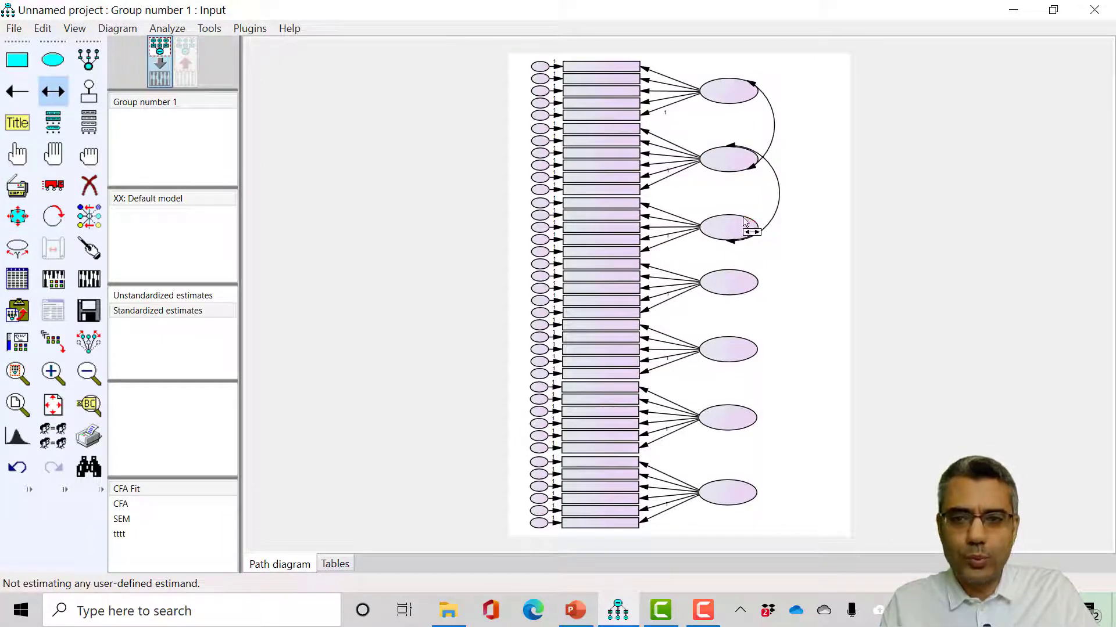
mouse_move(745, 236)
left_mouse_down()
mouse_move(764, 250)
mouse_move(741, 288)
mouse_move(769, 289)
mouse_move(709, 272)
mouse_move(723, 228)
left_mouse_up()
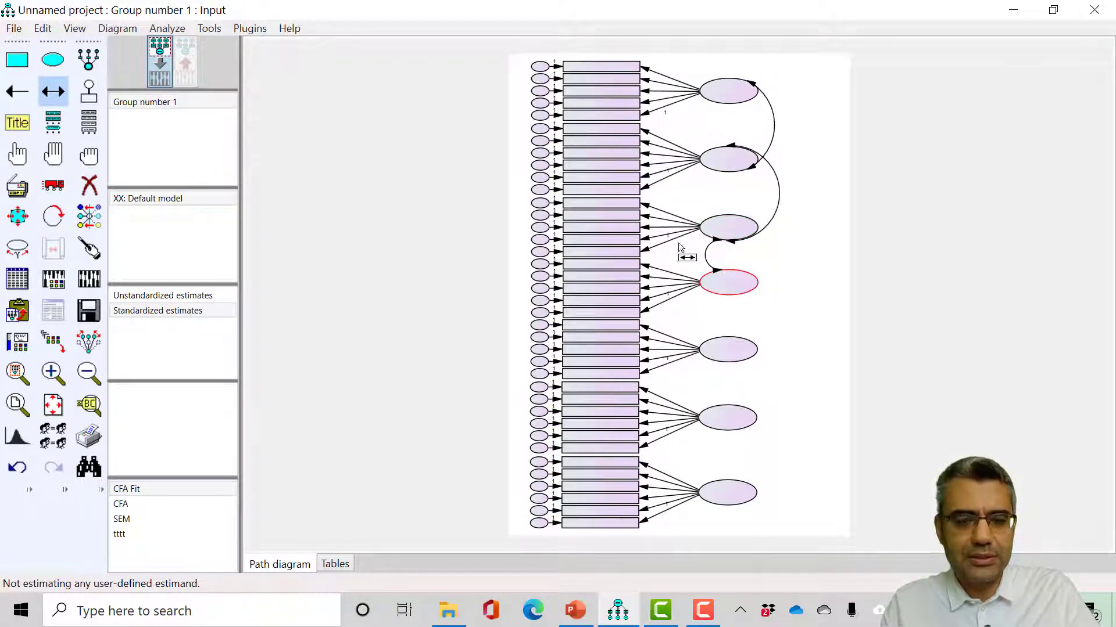
Erase the three hand-drawn covariances between the first four constructs.
left_click(89, 184)
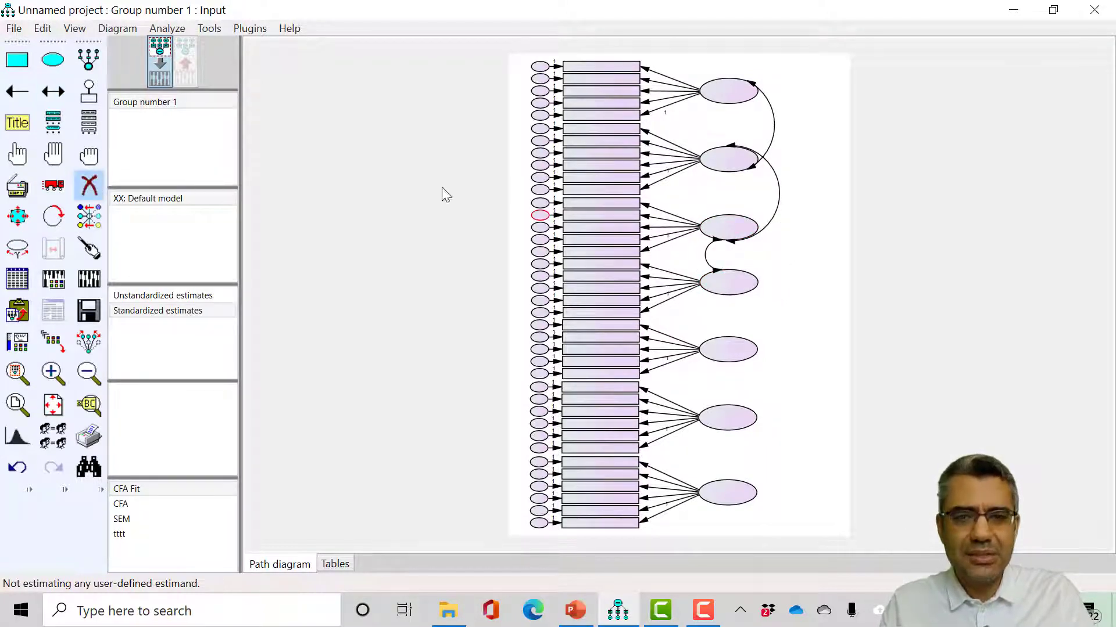
left_click(713, 243)
left_click(733, 241)
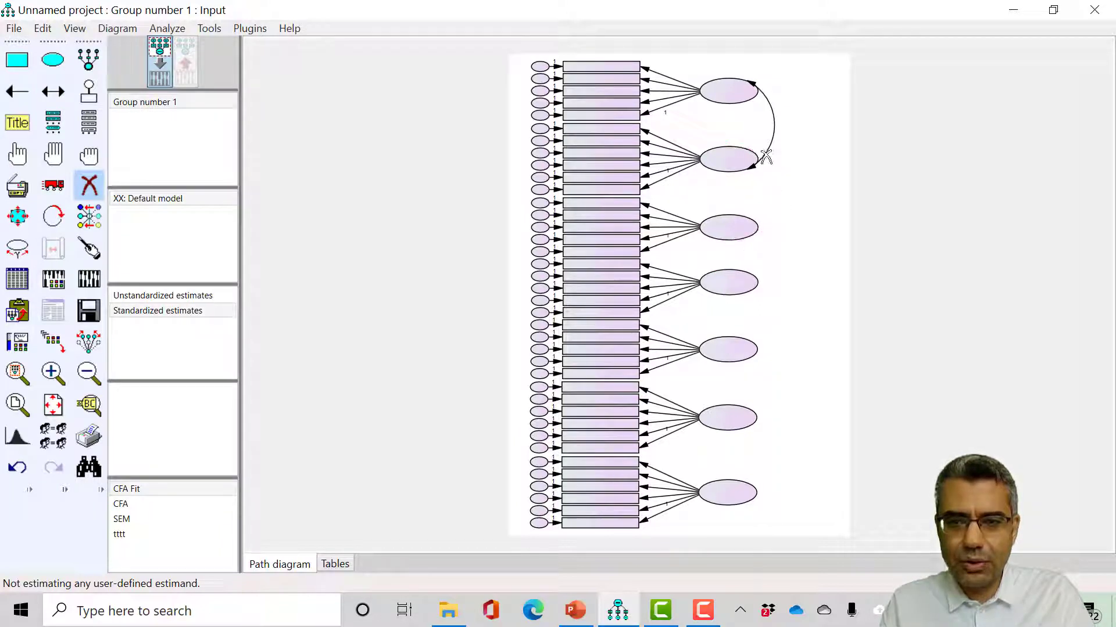
left_click(754, 167)
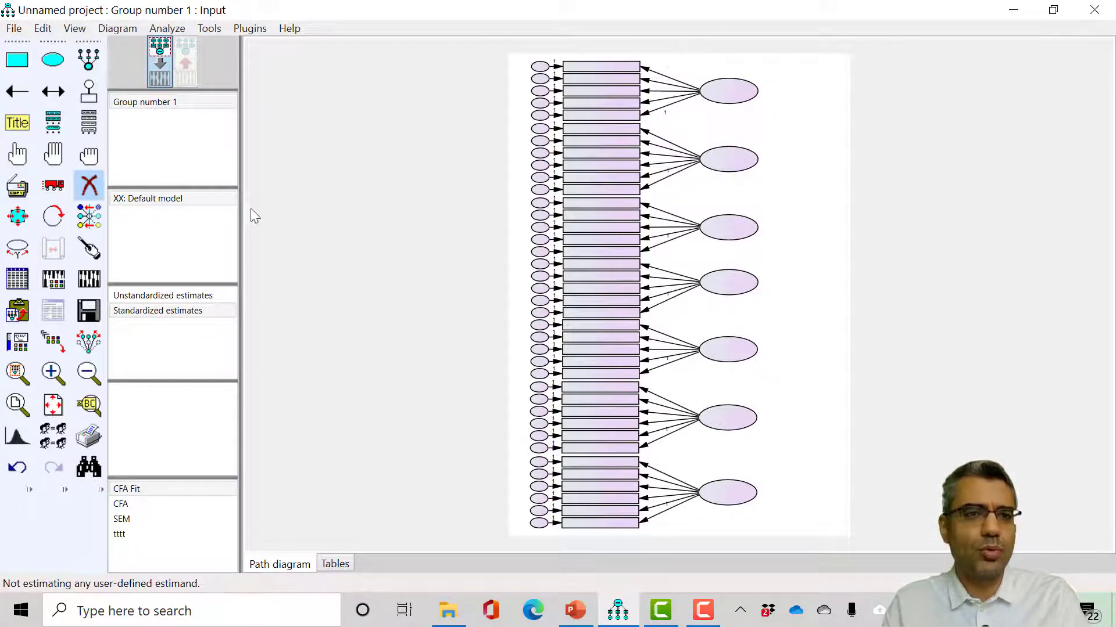
left_click(88, 185)
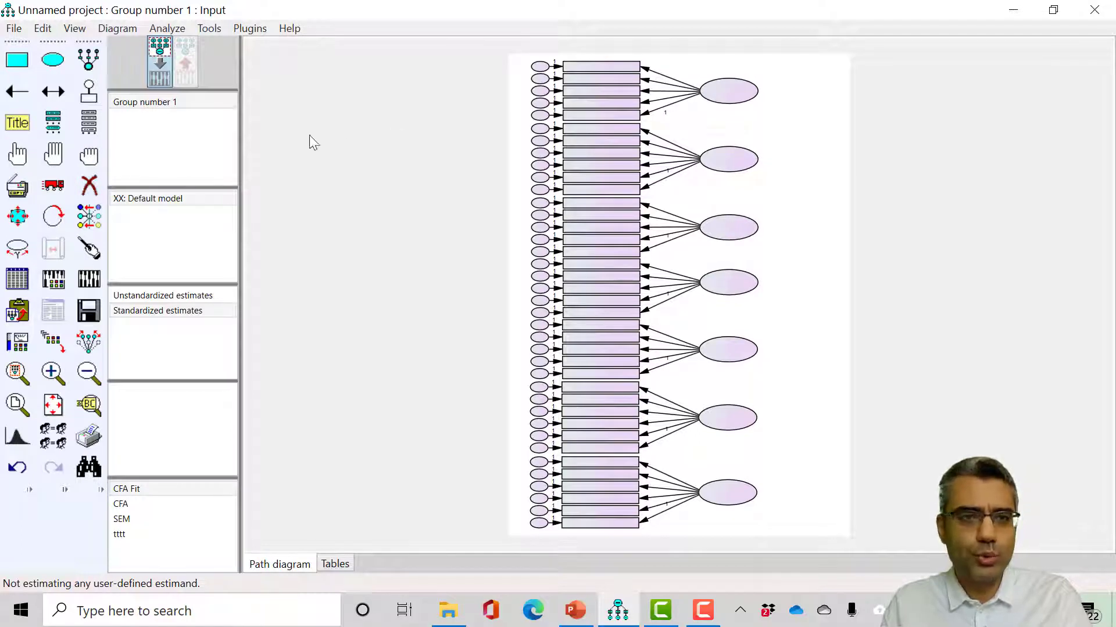
Select all seven latent constructs and run the Draw Covariances plugin to connect them with one another.
left_click(17, 154)
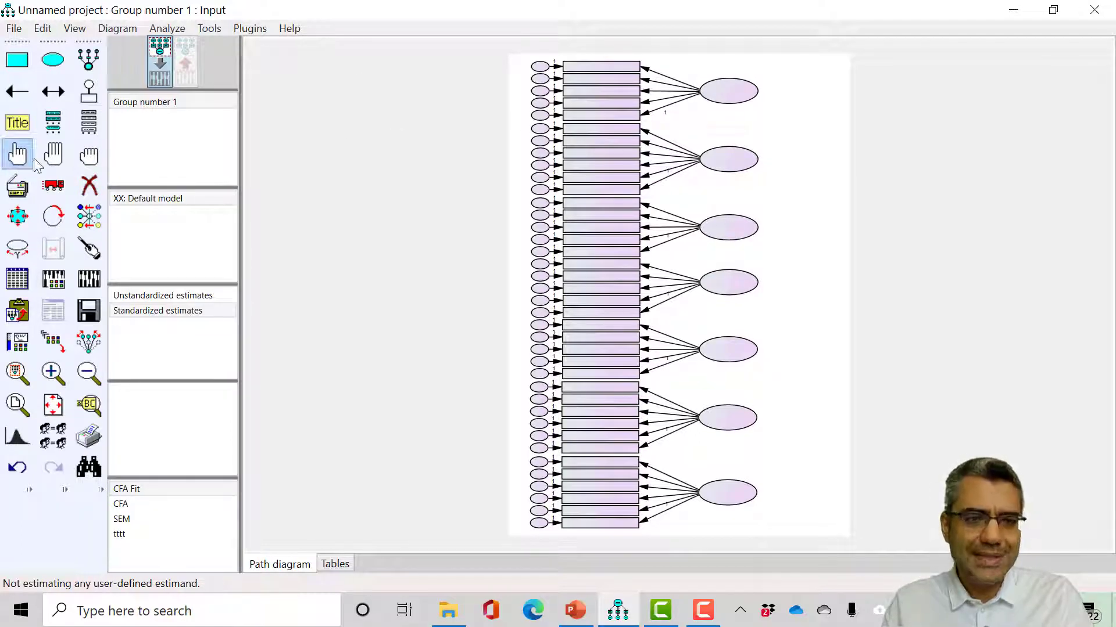
left_click(728, 92)
left_click(727, 162)
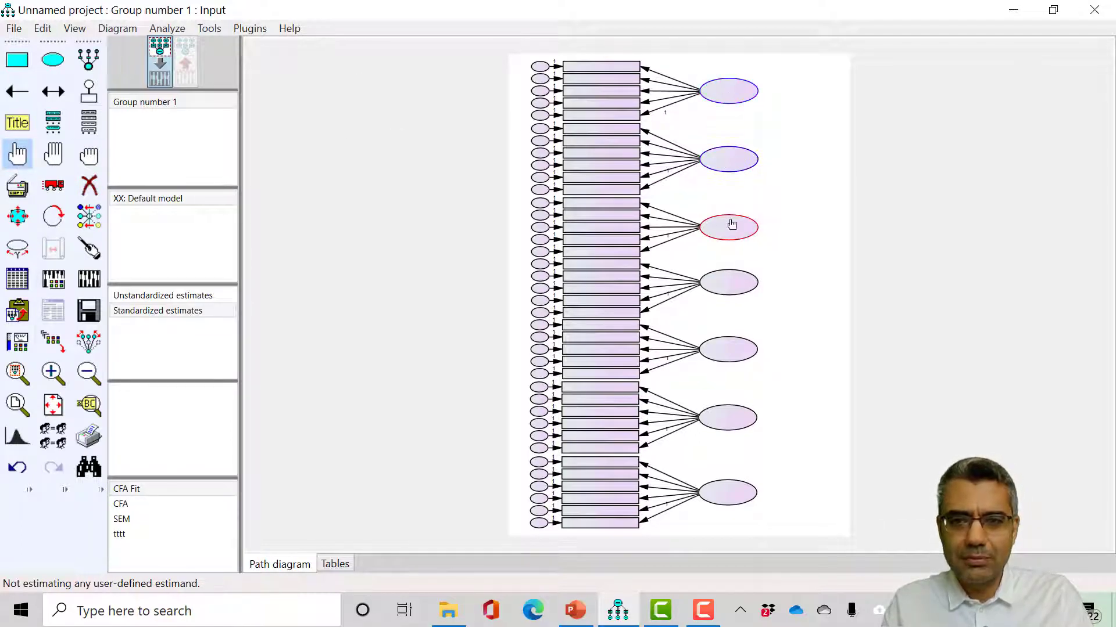
left_click(735, 251)
left_click(734, 286)
left_click(732, 357)
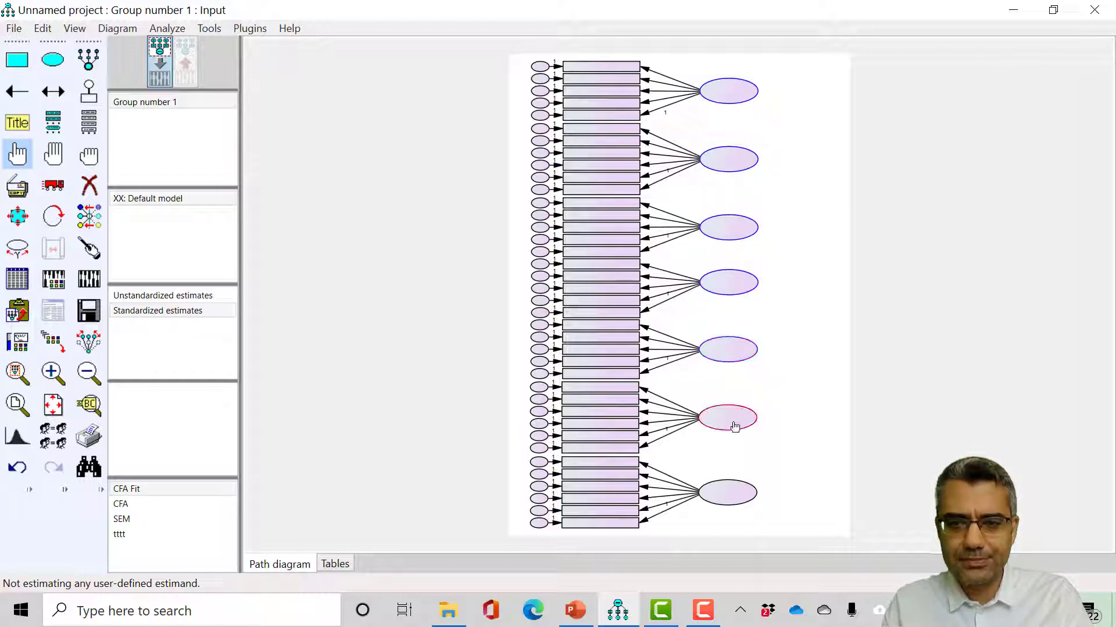
left_click(735, 424)
left_click(723, 503)
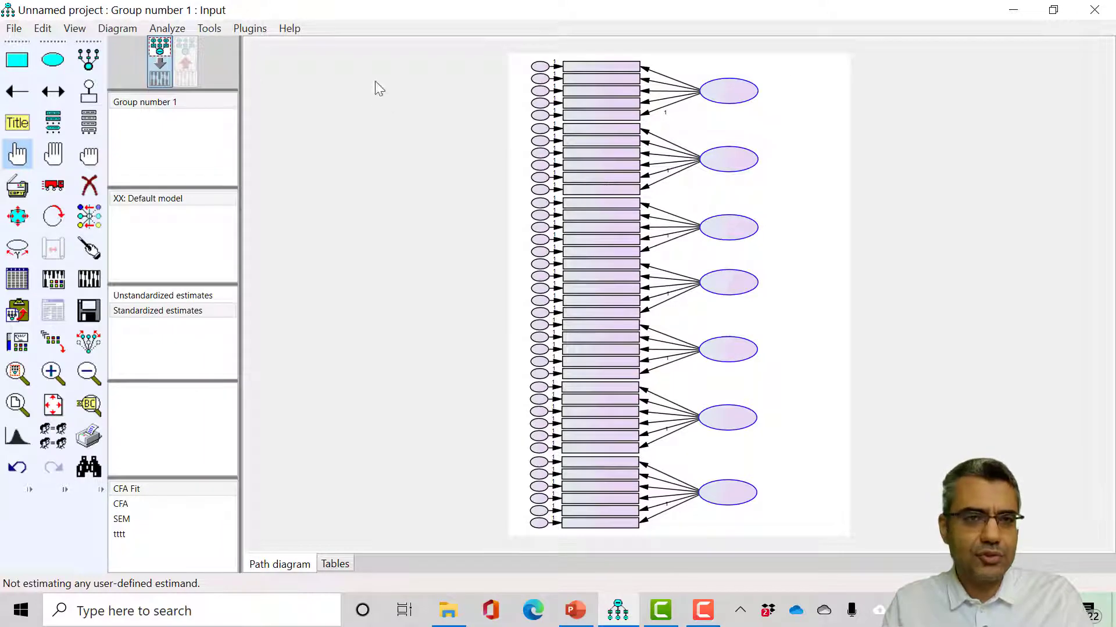
left_click(249, 28)
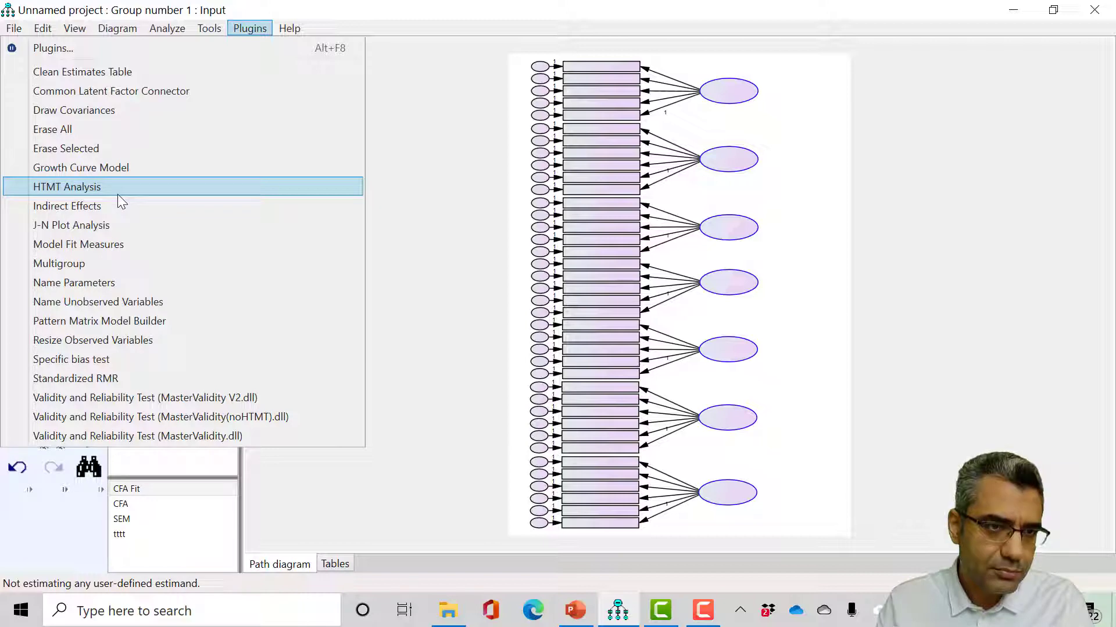
left_click(101, 111)
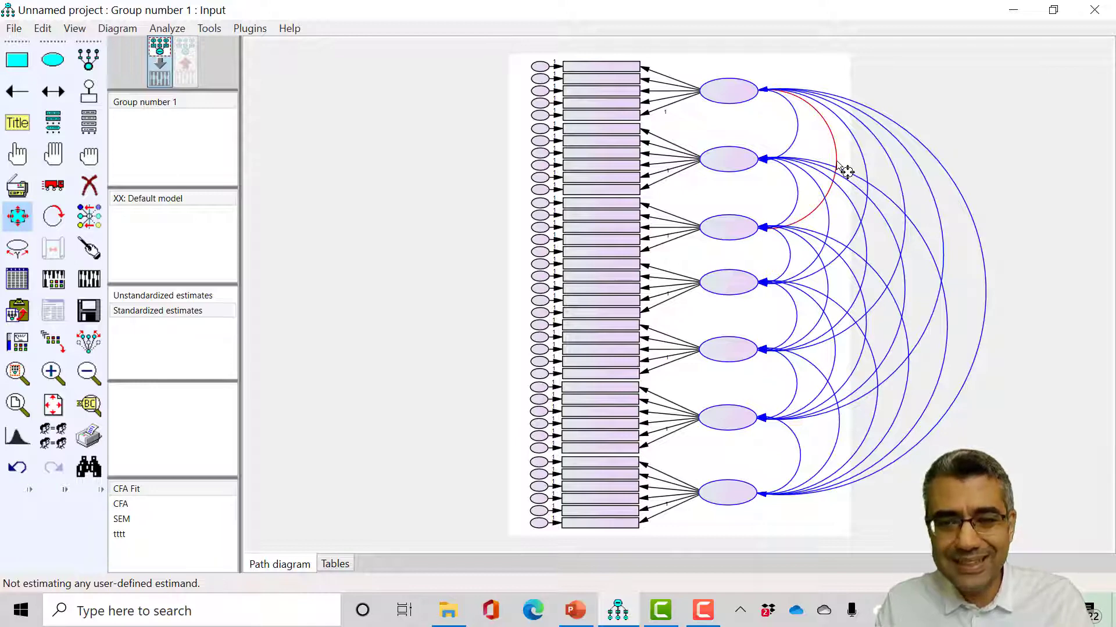
Pull the covariance curves inward so they fit on the page, and deselect all objects.
left_click_drag(846, 172, 796, 168)
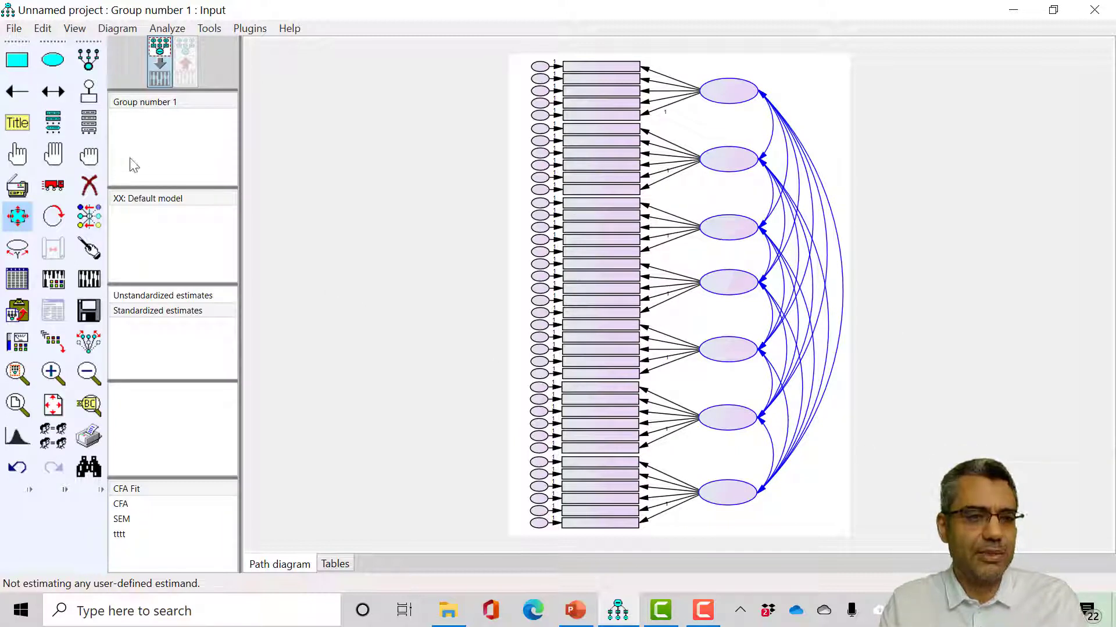
left_click(88, 155)
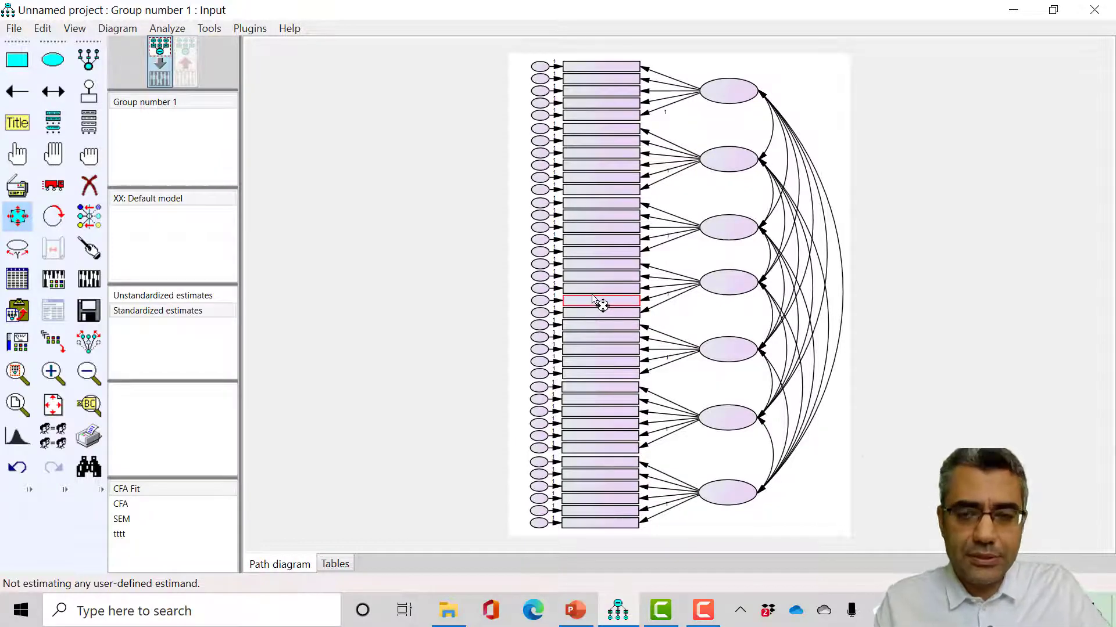
Name the first latent construct Subjective_Norms, following the reference slide.
key("alt+Tab")
key("alt+Tab")
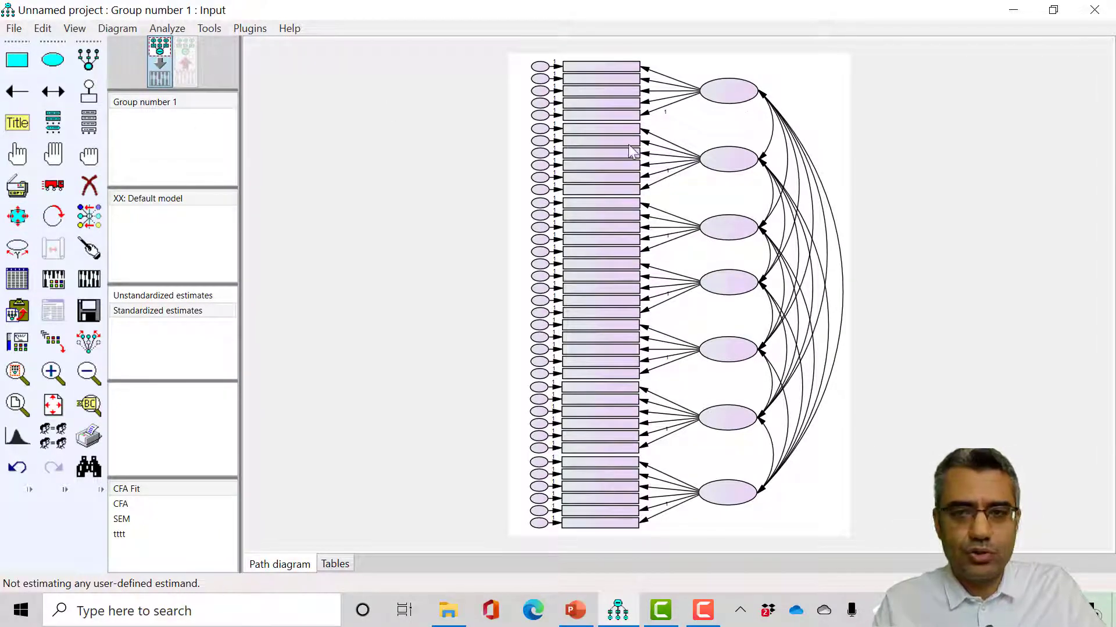
double_click(729, 97)
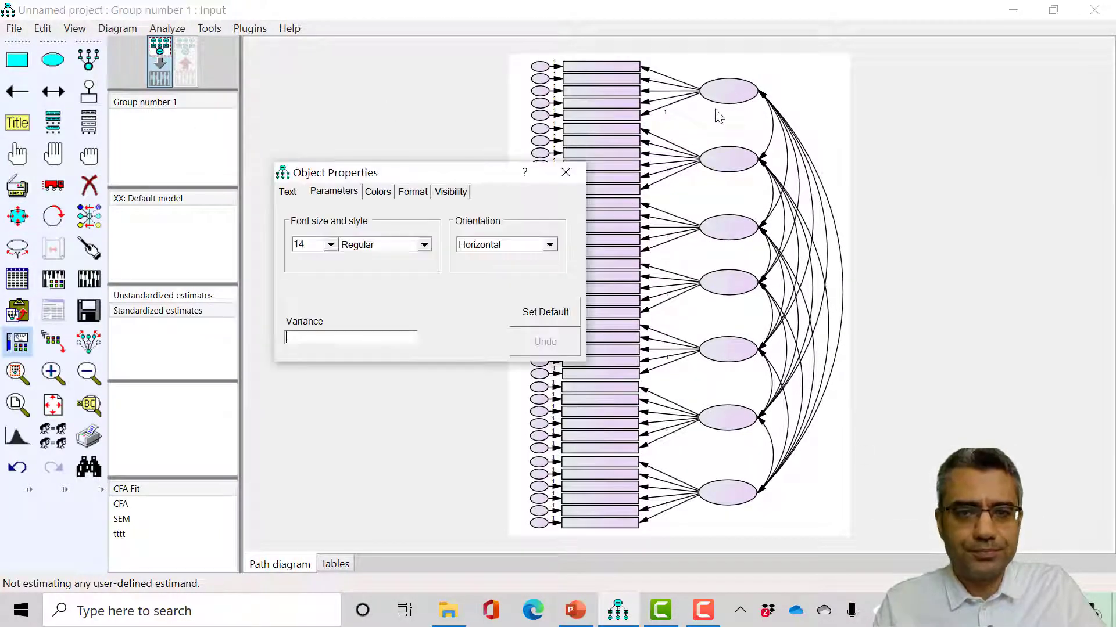
left_click(289, 192)
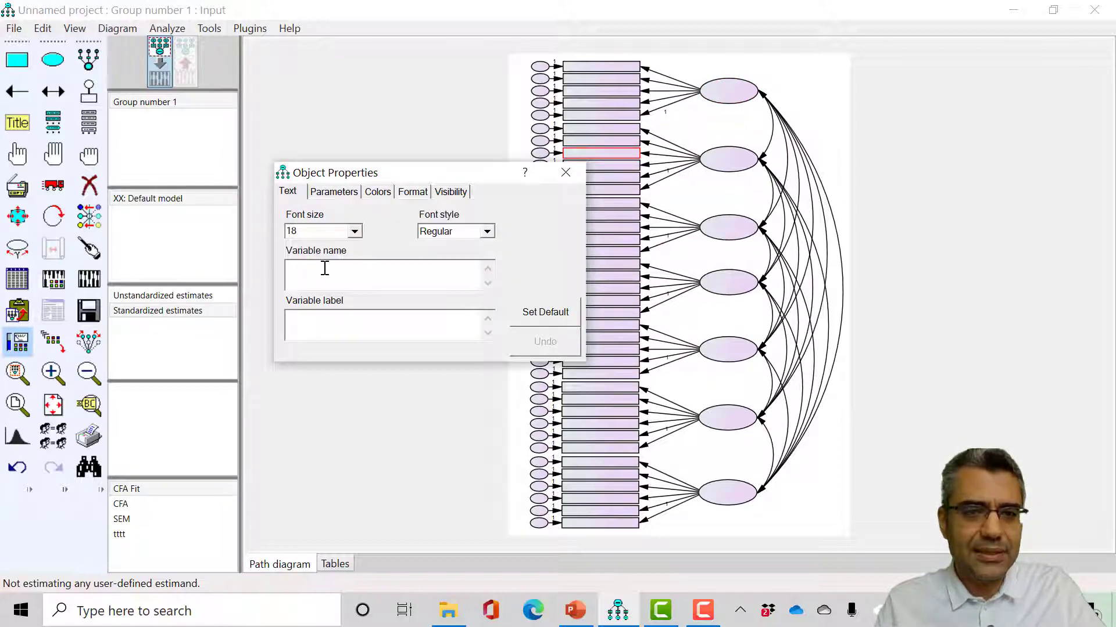
left_click(346, 281)
type("Sub")
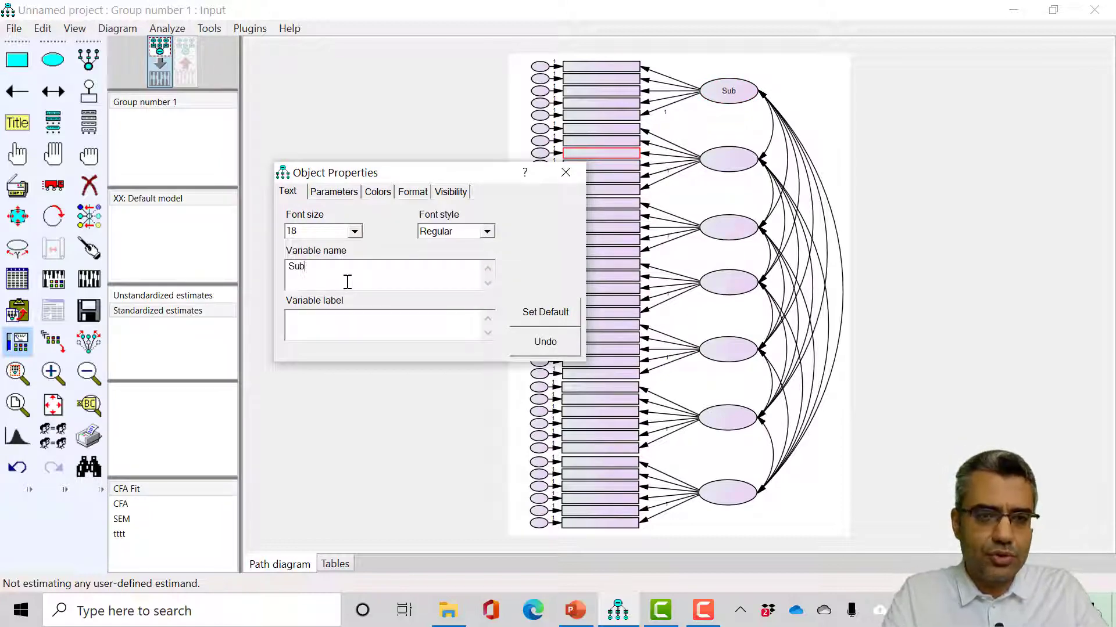
type("ject")
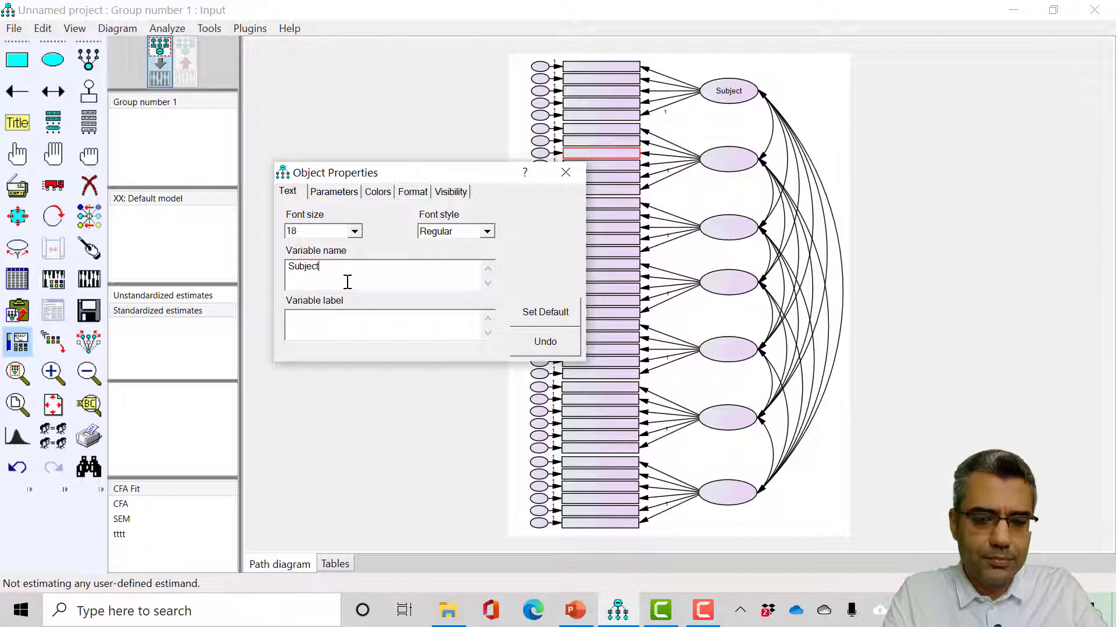
type("ive_Norms")
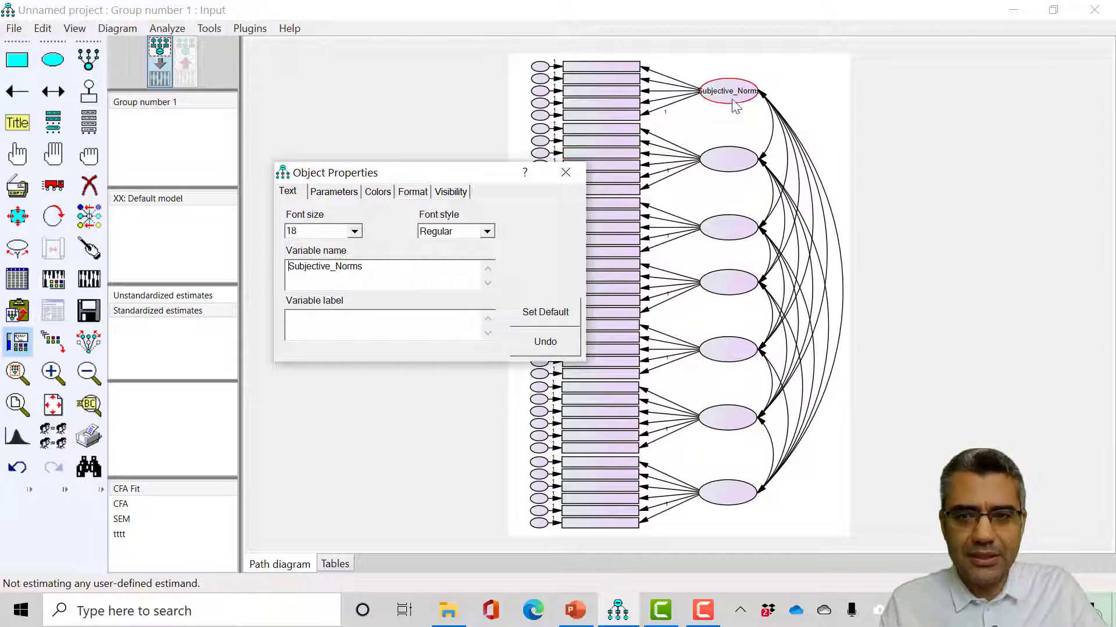
Give the first construct the variable label "Subjective Norms", split over two lines without the underscore.
left_click_drag(369, 271, 260, 287)
key("ctrl+c")
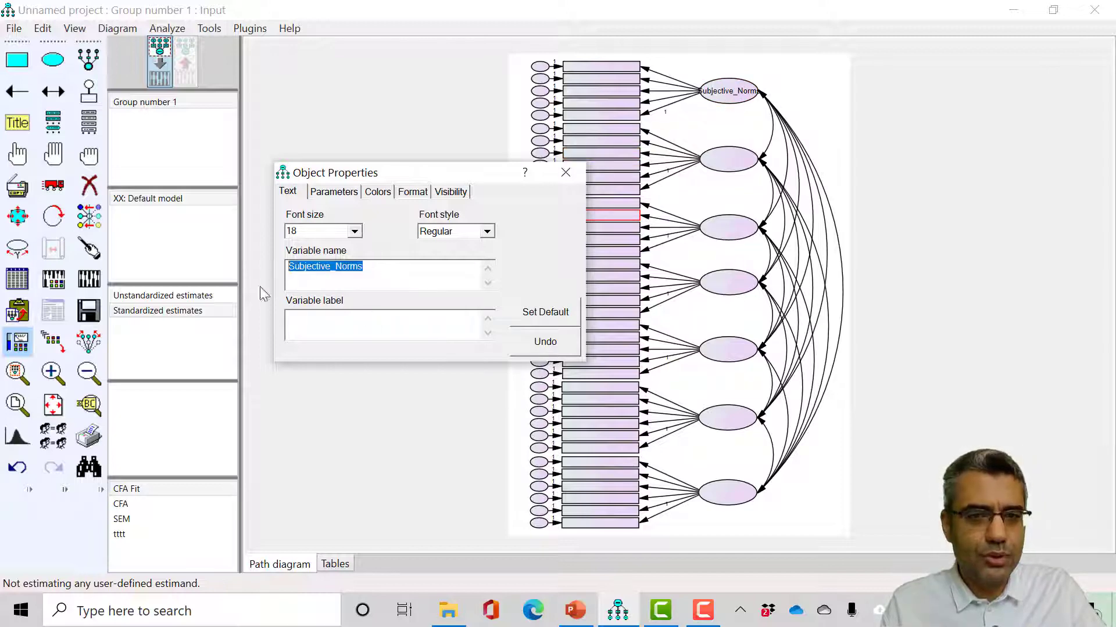
left_click(316, 321)
key("ctrl+v")
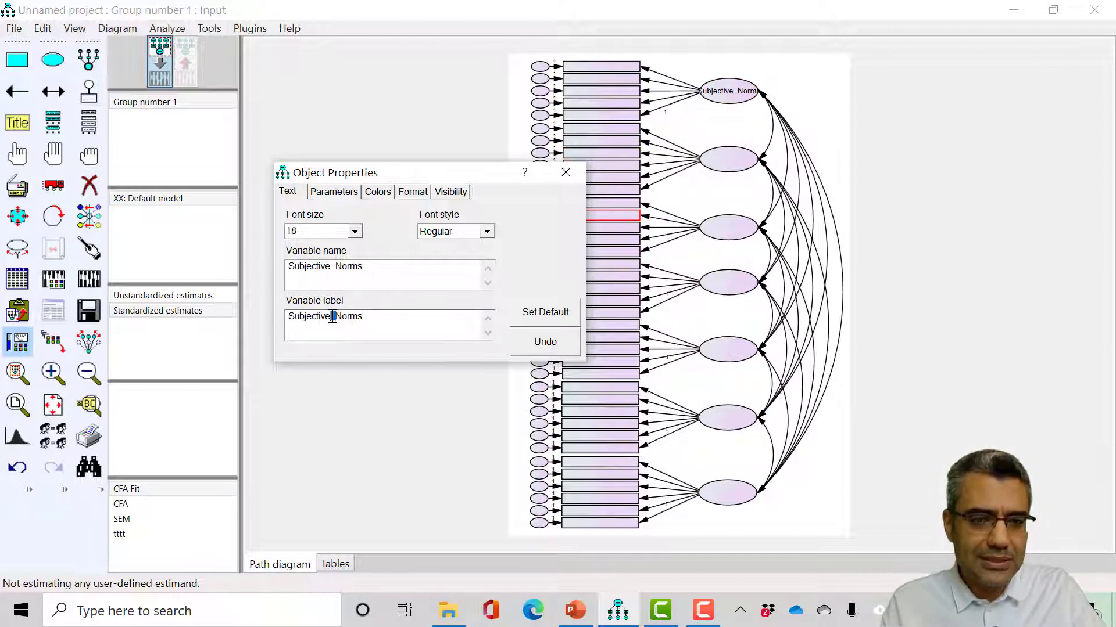
key("Return")
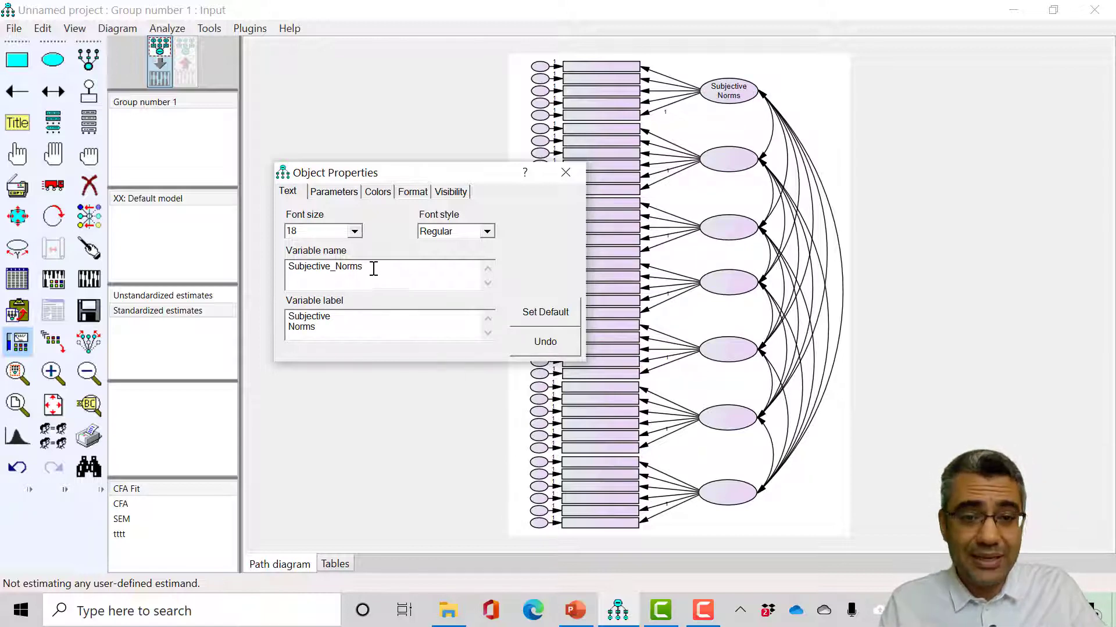
left_click_drag(374, 269, 251, 259)
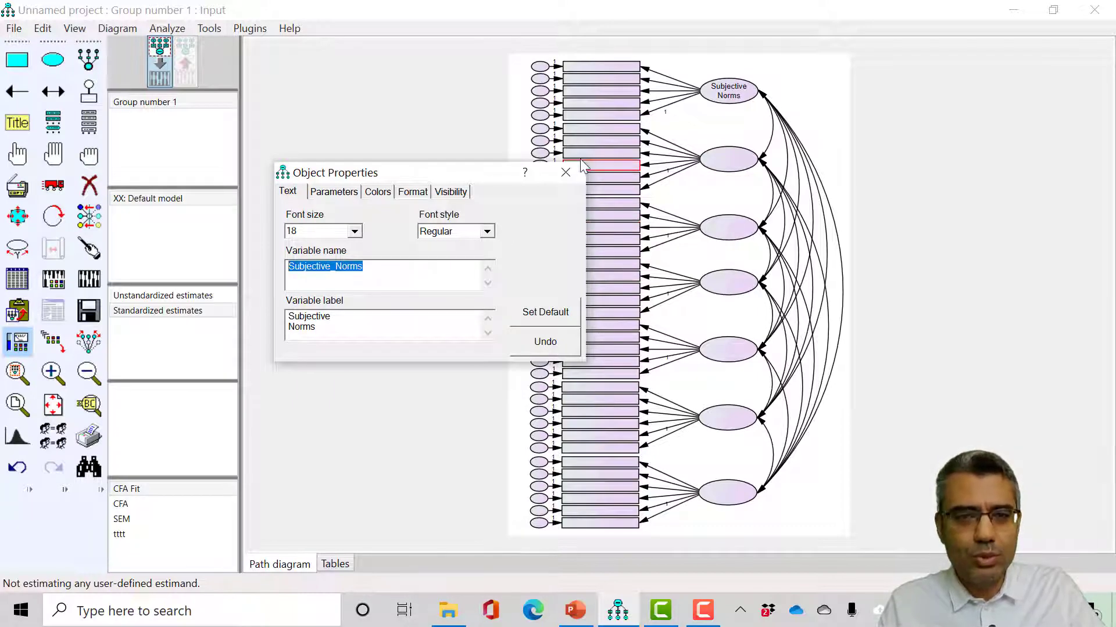
Name the second latent construct Image, following the reference slide.
left_click(726, 161)
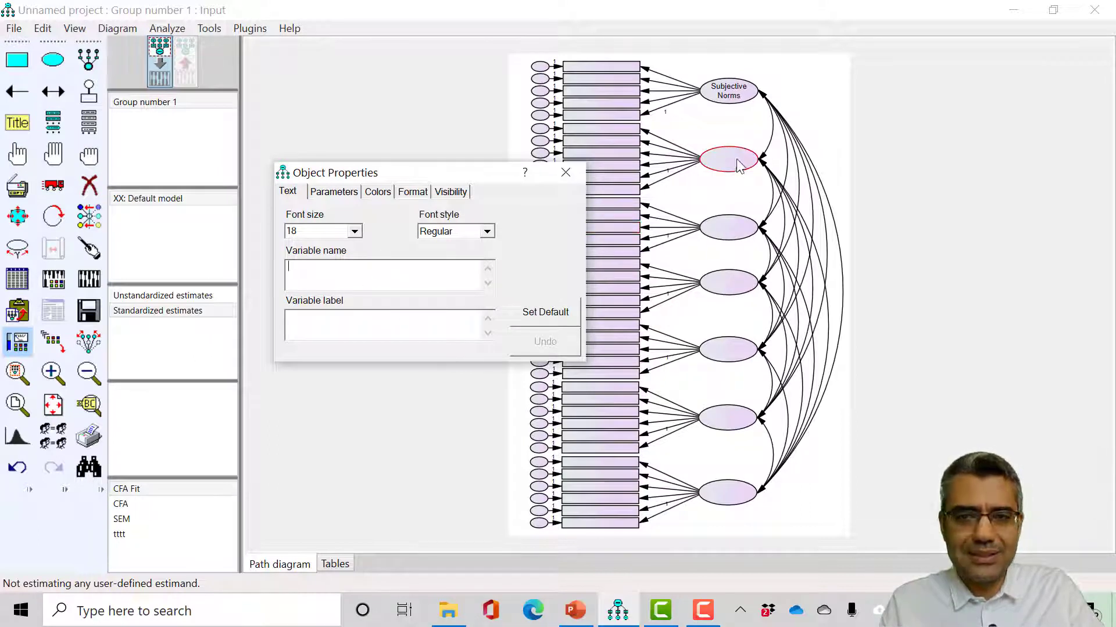
key("alt+Tab")
key("alt+Tab")
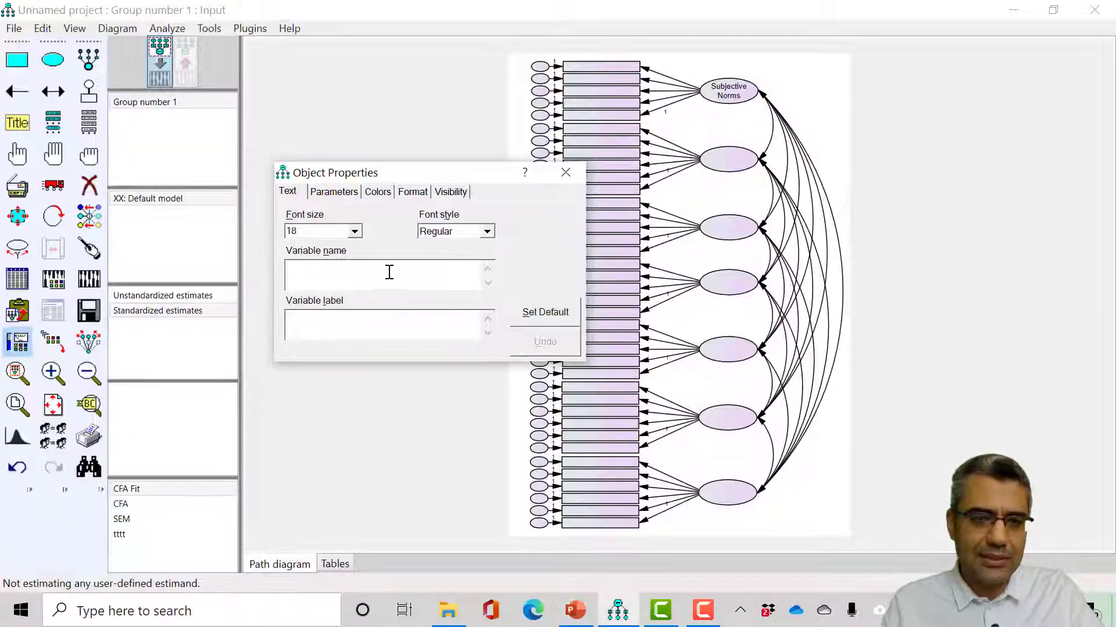
type("Image")
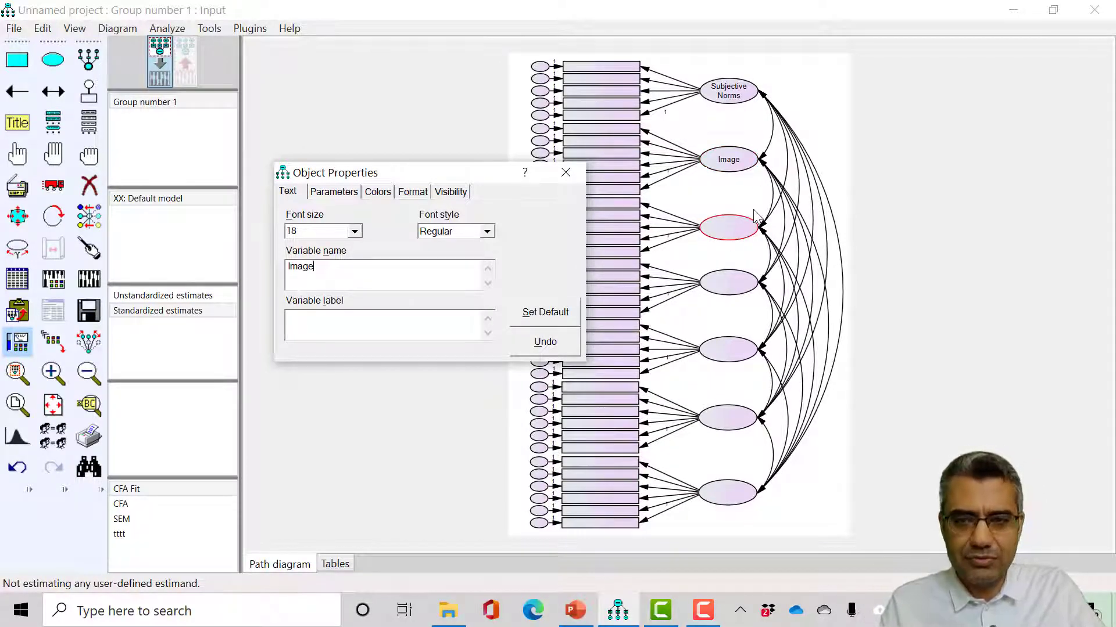
Check the reference slide and name the third latent construct Job_Relevance.
key("alt+Tab")
key("alt+Tab")
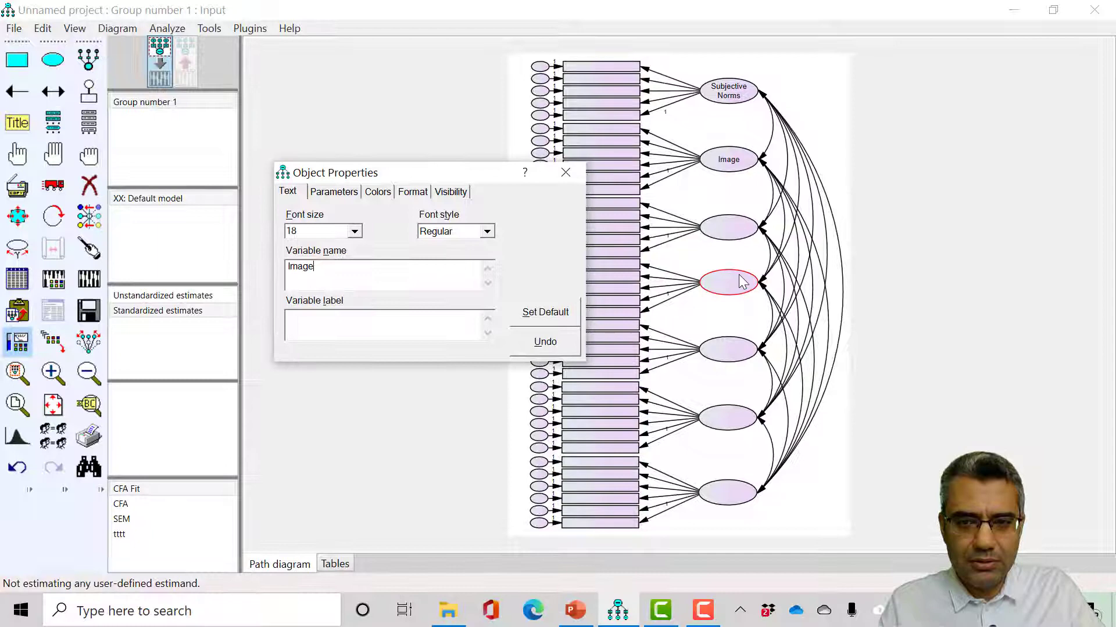
left_click(724, 241)
left_click(390, 266)
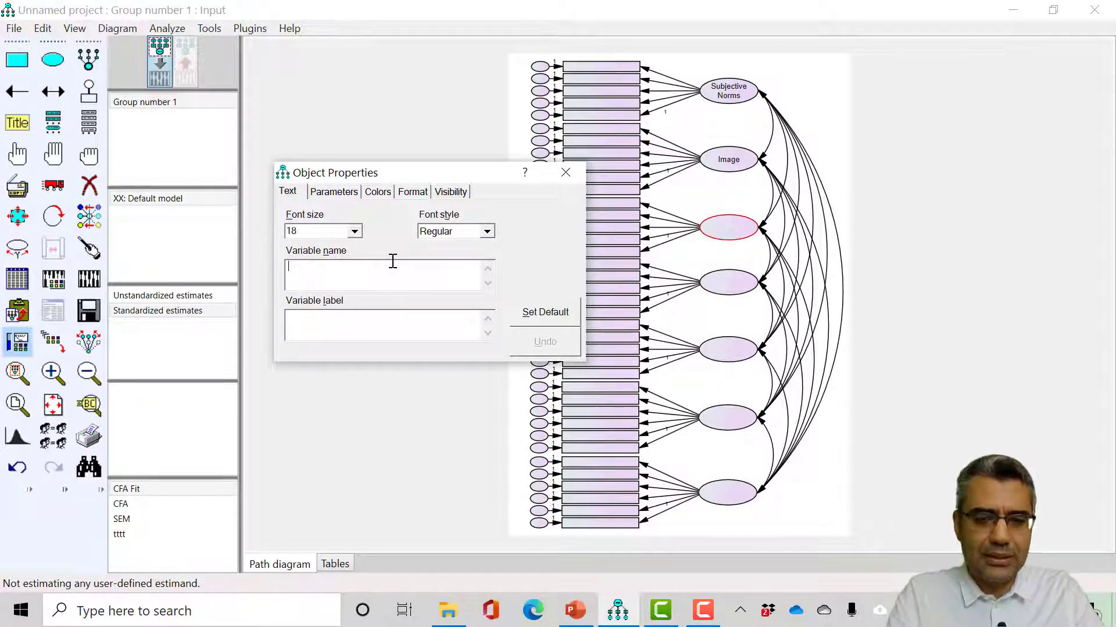
type("Jov")
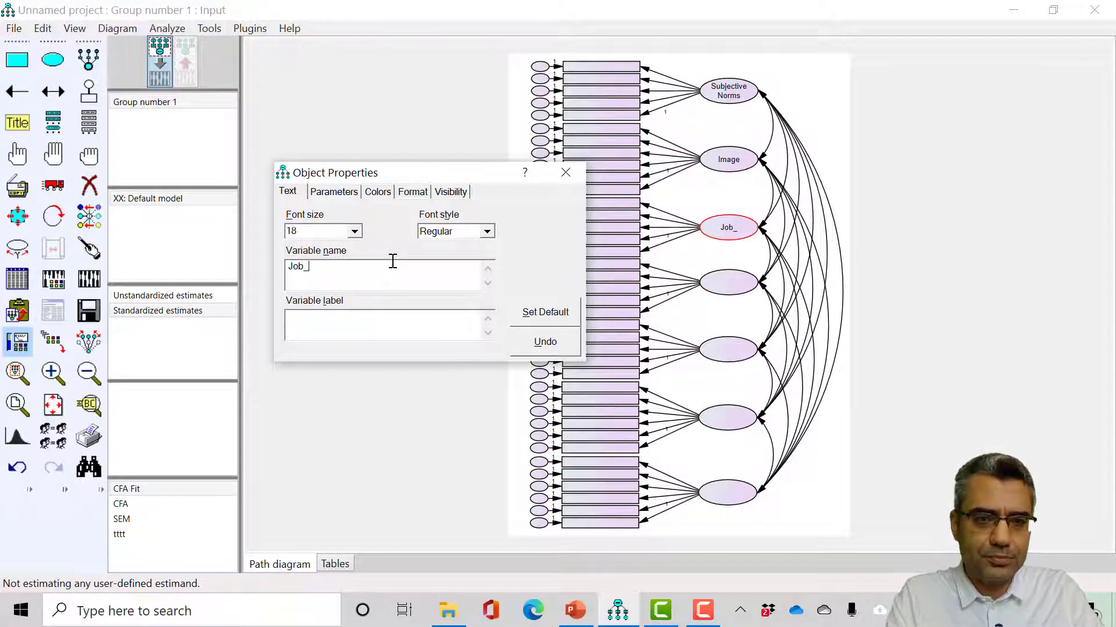
type("_Relevance")
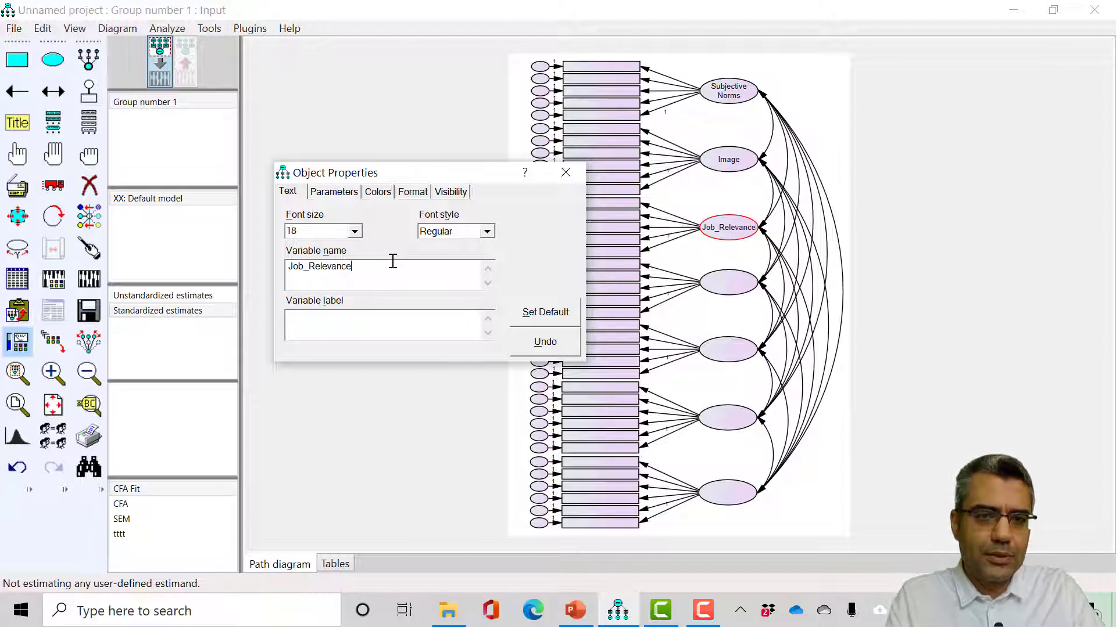
Reuse the third construct's name as its variable label, split into "Job" and "Relevance" on two lines.
left_click_drag(432, 263, 268, 264)
key("ctrl+c")
left_click(319, 318)
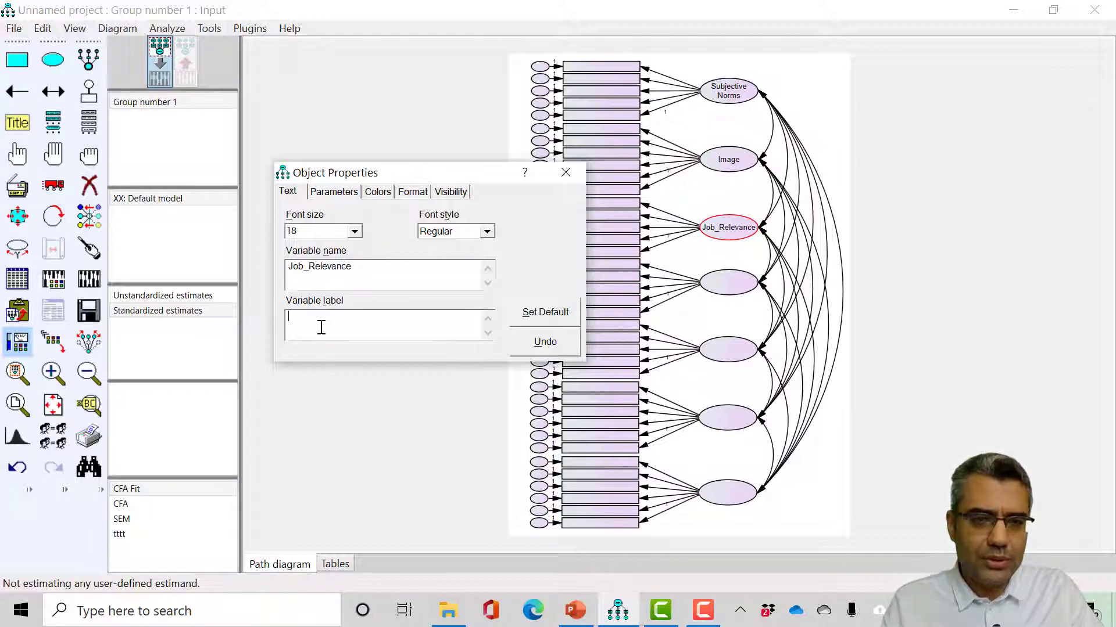
key("ctrl+v")
left_click_drag(313, 318, 307, 318)
key("Return")
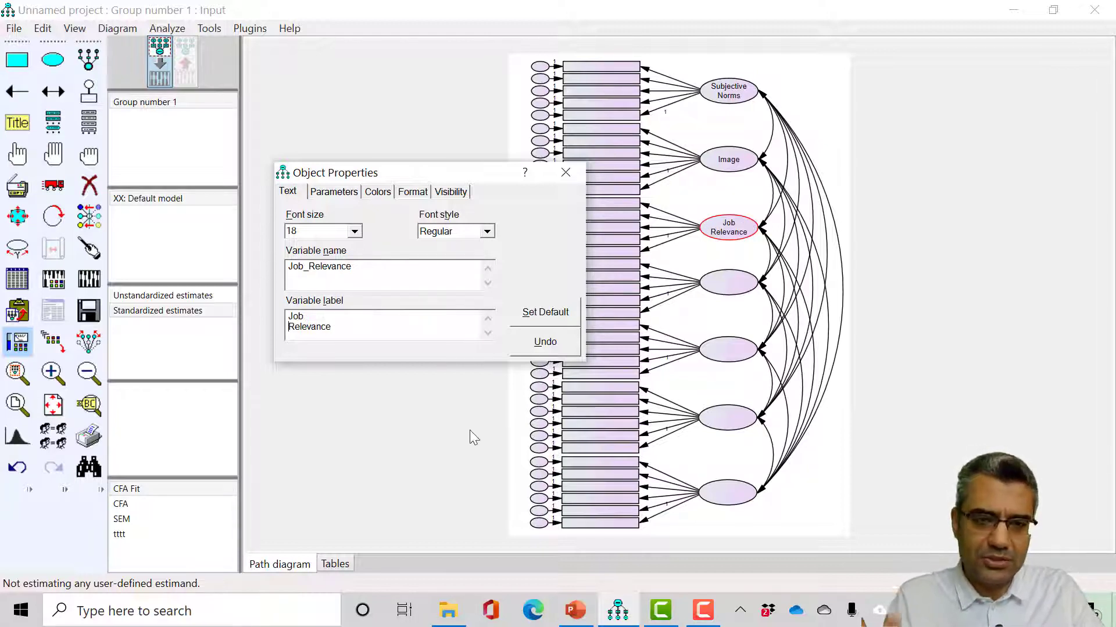
Name the fourth latent construct Output_Quality.
left_click(729, 282)
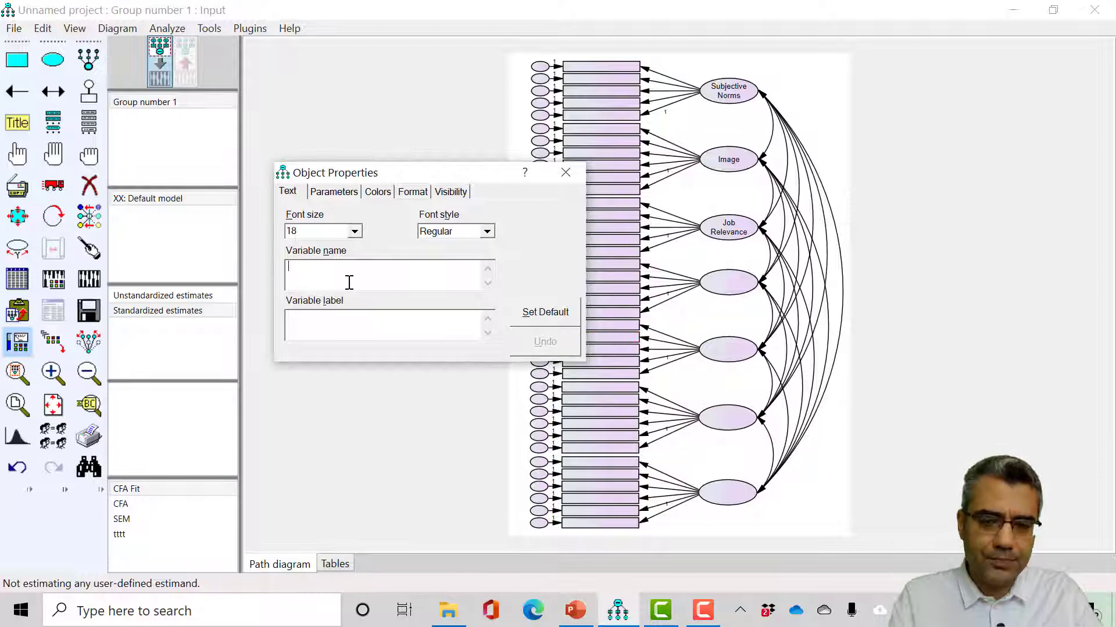
type("O")
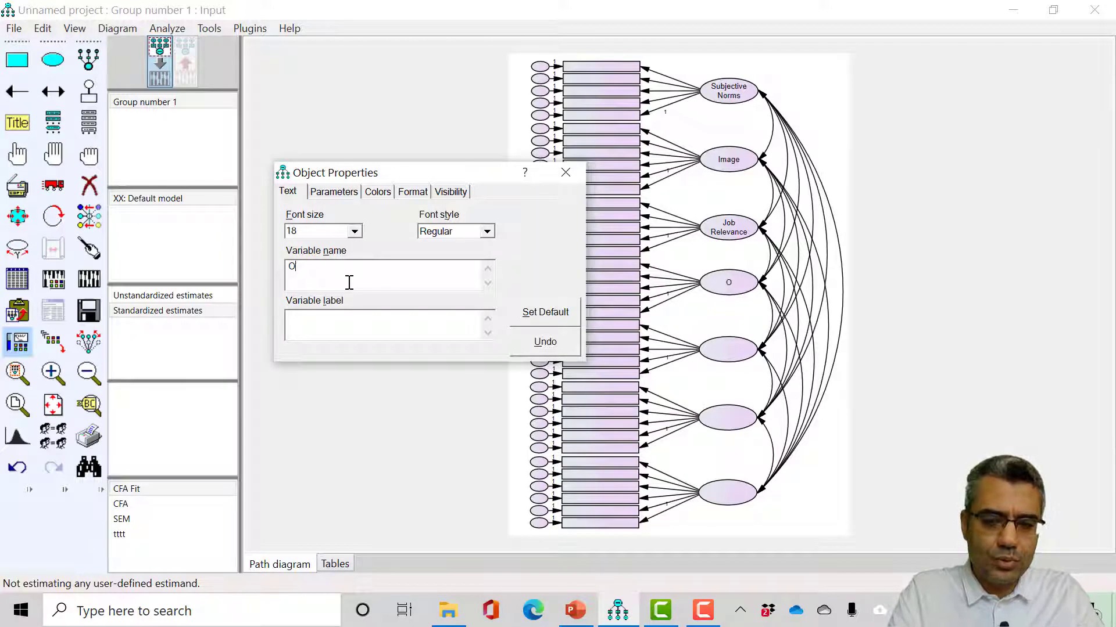
type("utput_")
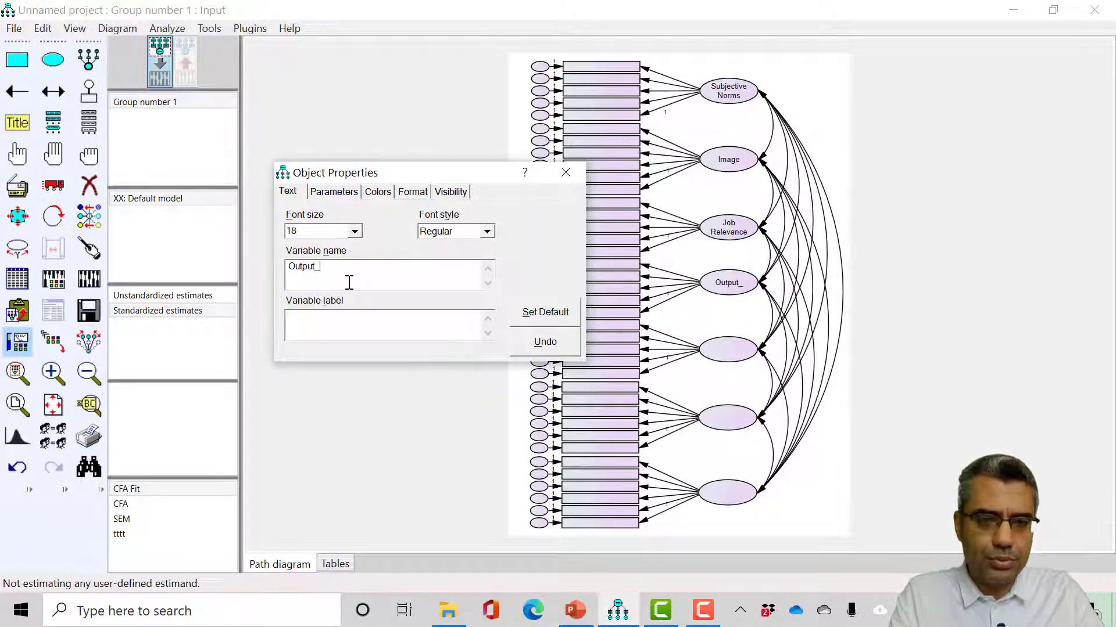
type("Quality")
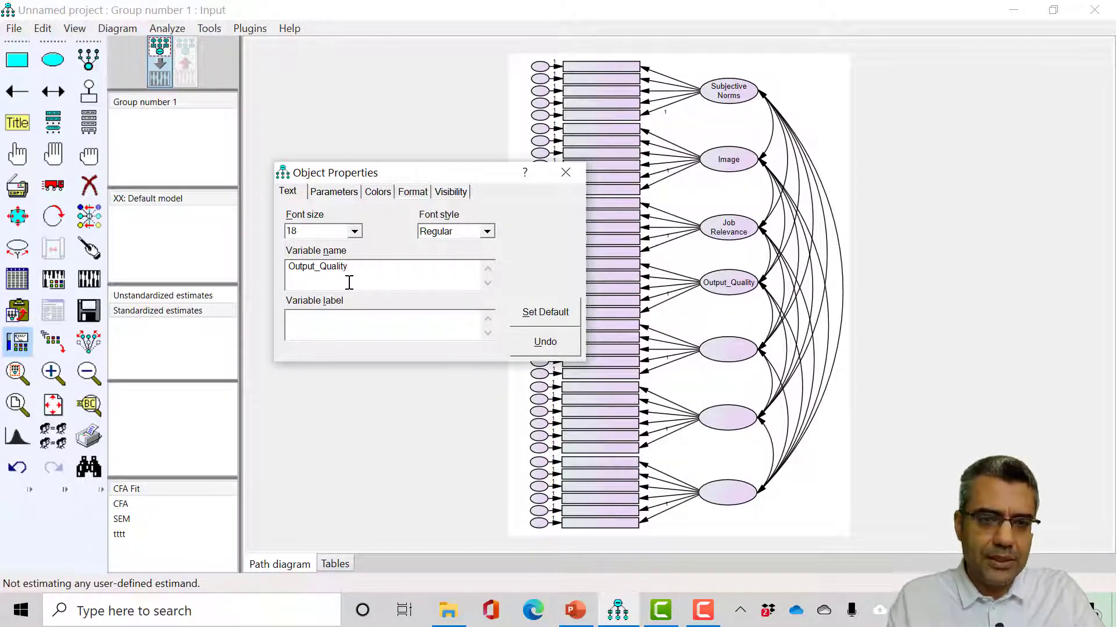
Reuse the fourth construct's name as its variable label, split into "Output" and "Quality" on two lines.
left_click_drag(366, 281, 267, 248)
key("ctrl+c")
left_click(321, 321)
key("ctrl+v")
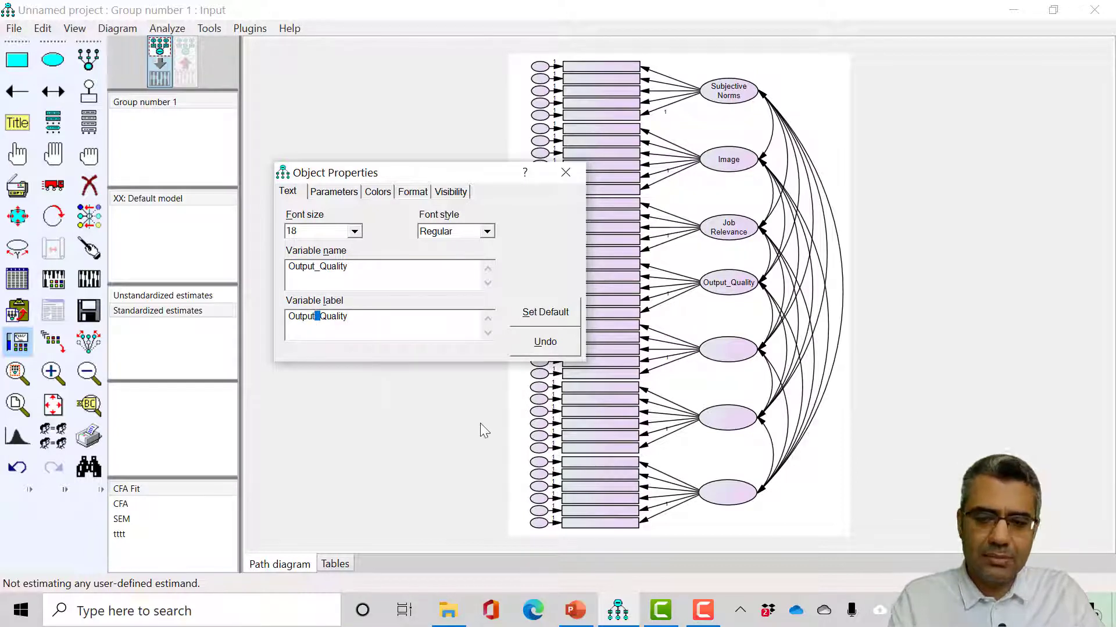
key("Delete")
key("Return")
key("alt+Tab")
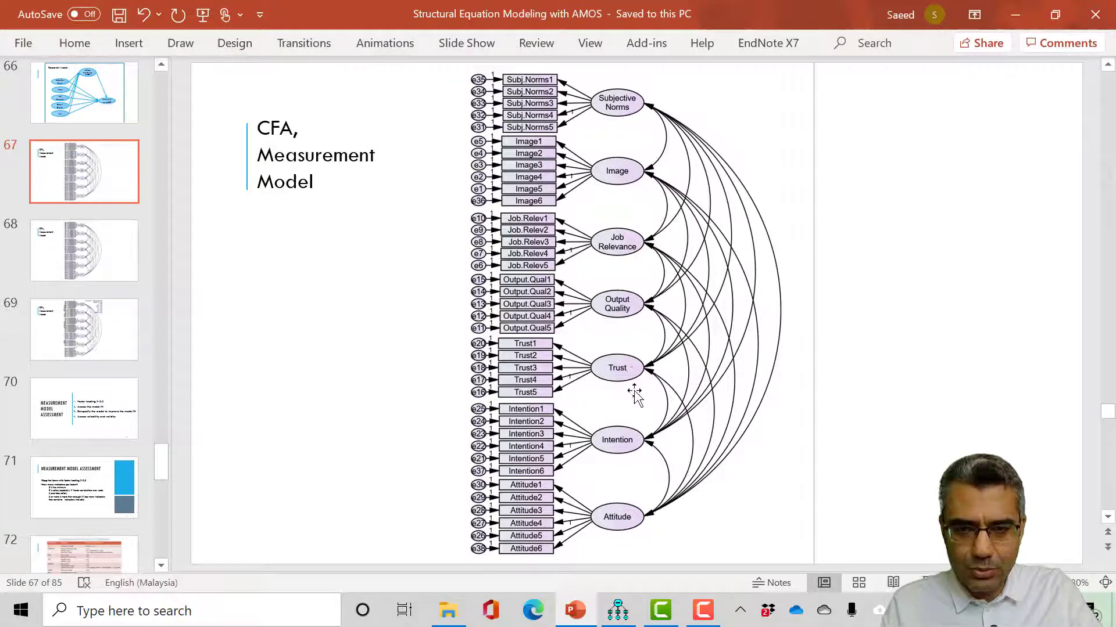
key("alt+Tab")
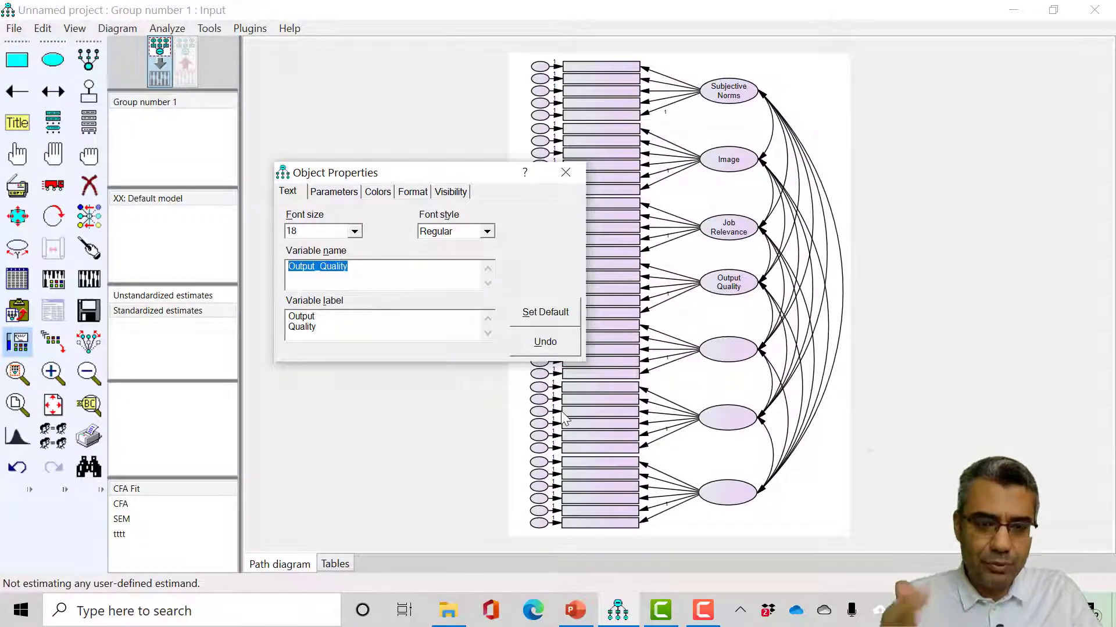
type("Trust")
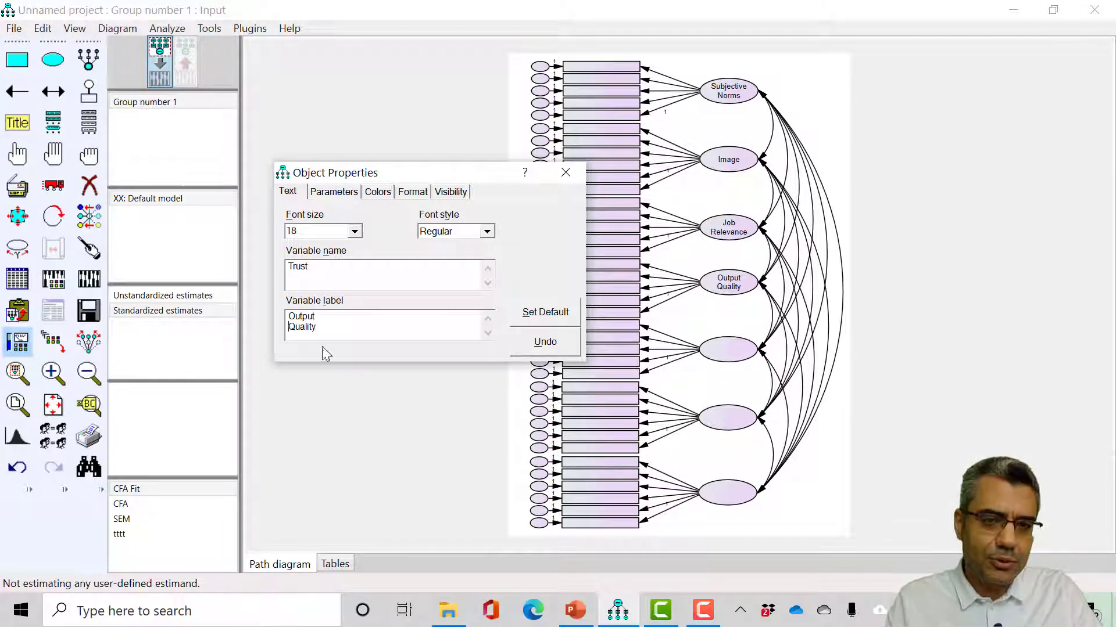
left_click_drag(320, 336, 225, 289)
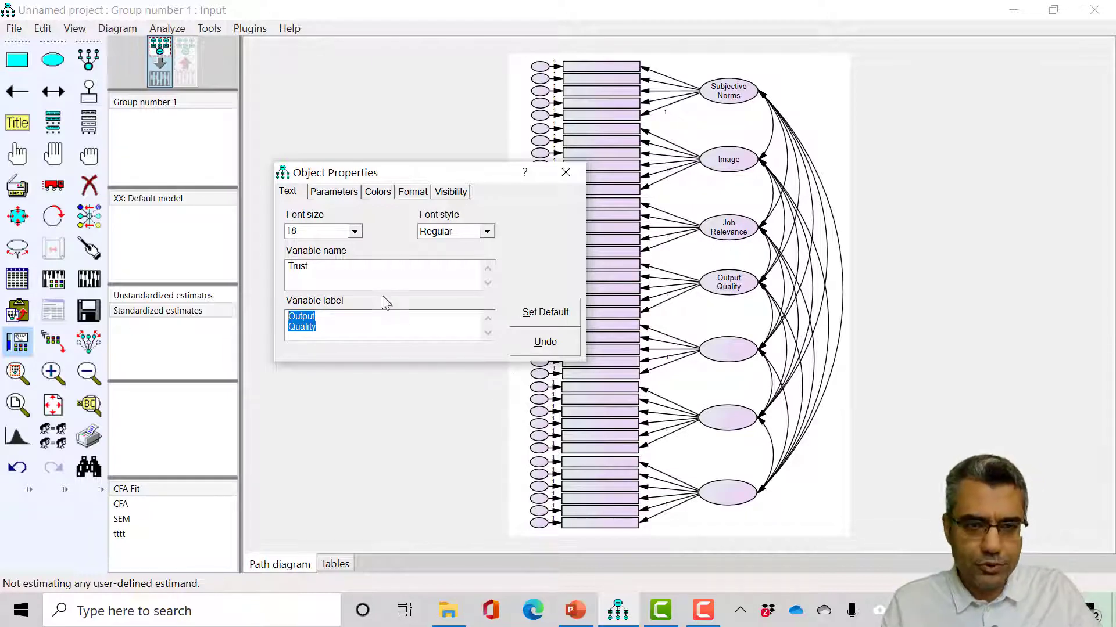
key("ctrl+c")
key("shift+Tab")
key("ctrl+v")
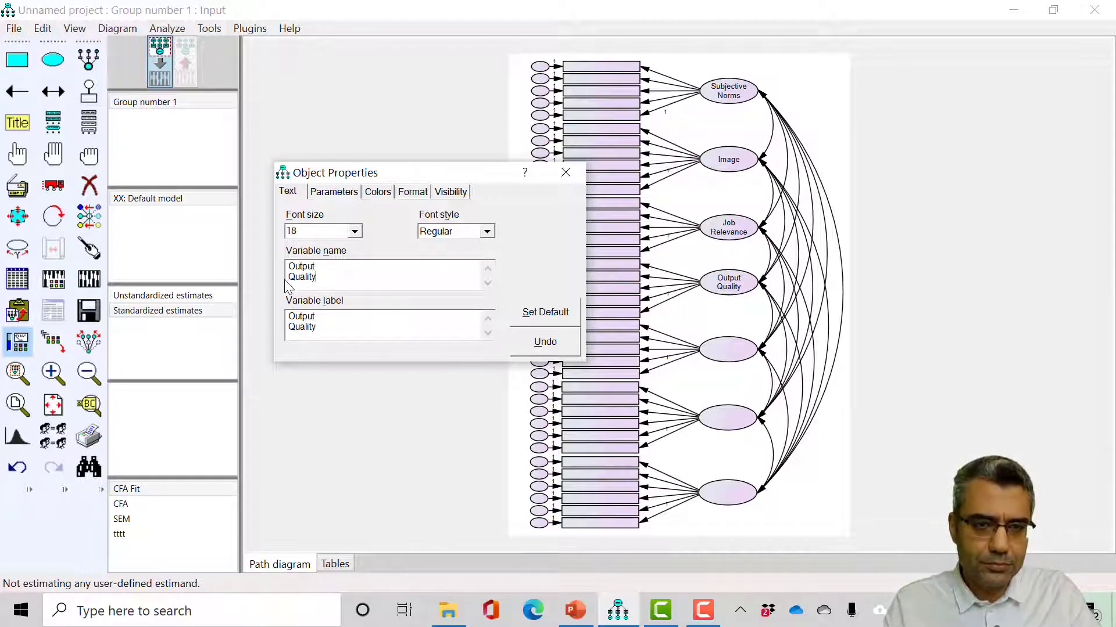
key("BackSpace")
type("_Quality")
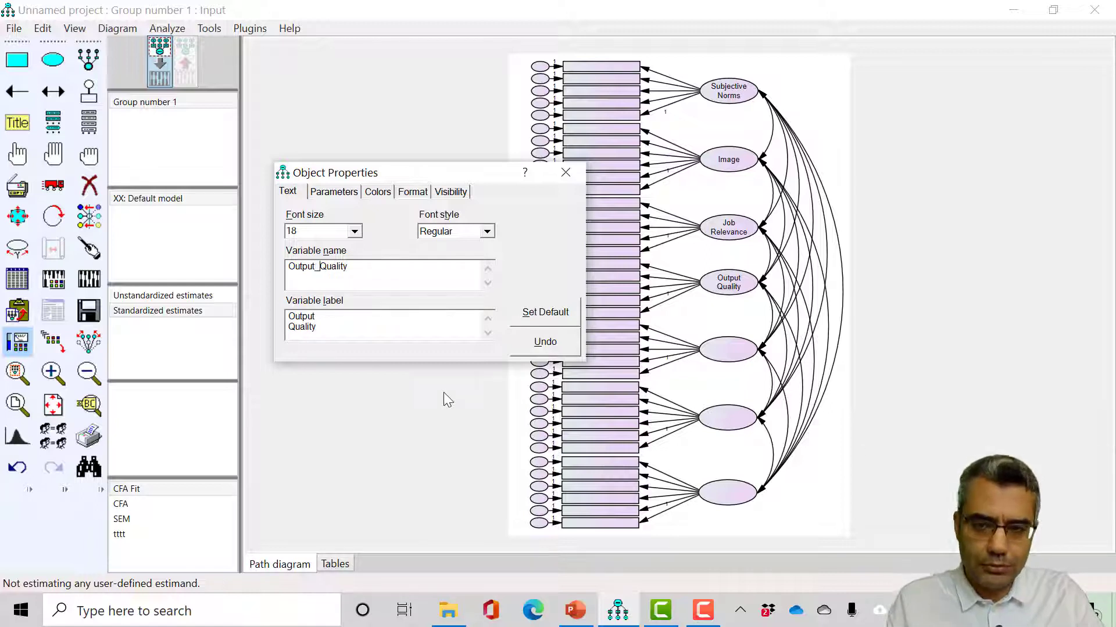
Name the fifth latent construct Trust.
left_click(737, 349)
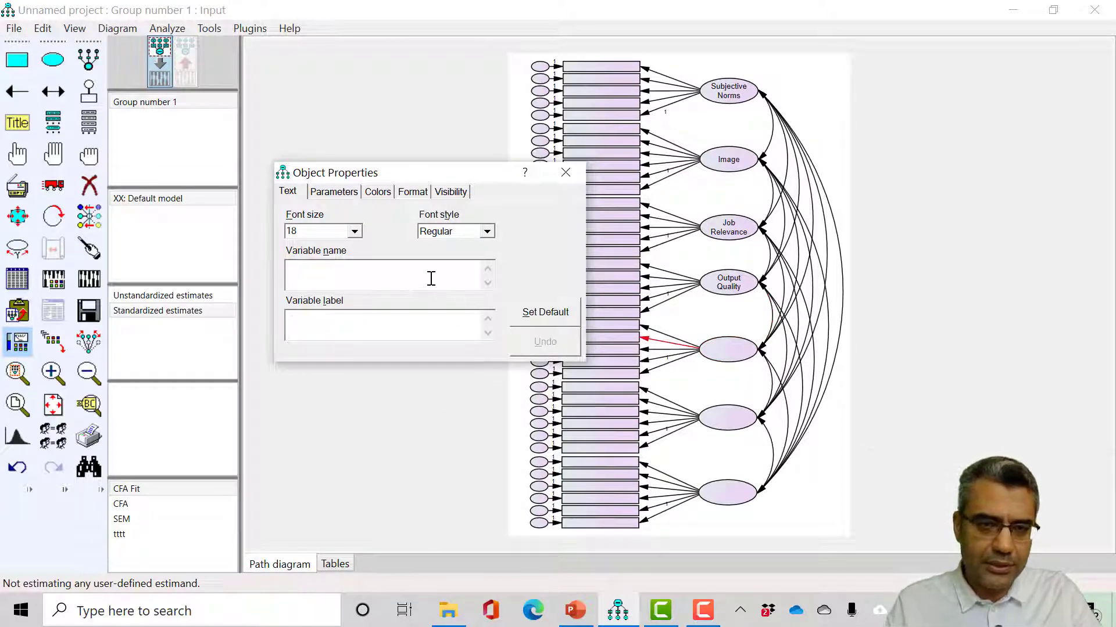
type("Trust")
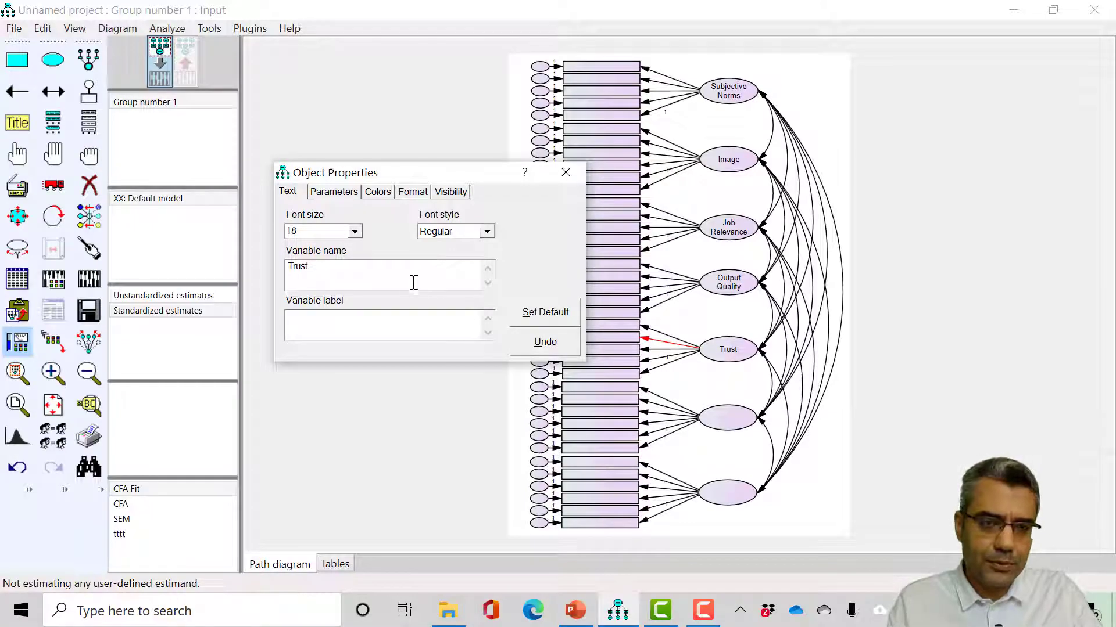
Check the reference slide and name the sixth latent construct Intention.
key("alt+Tab")
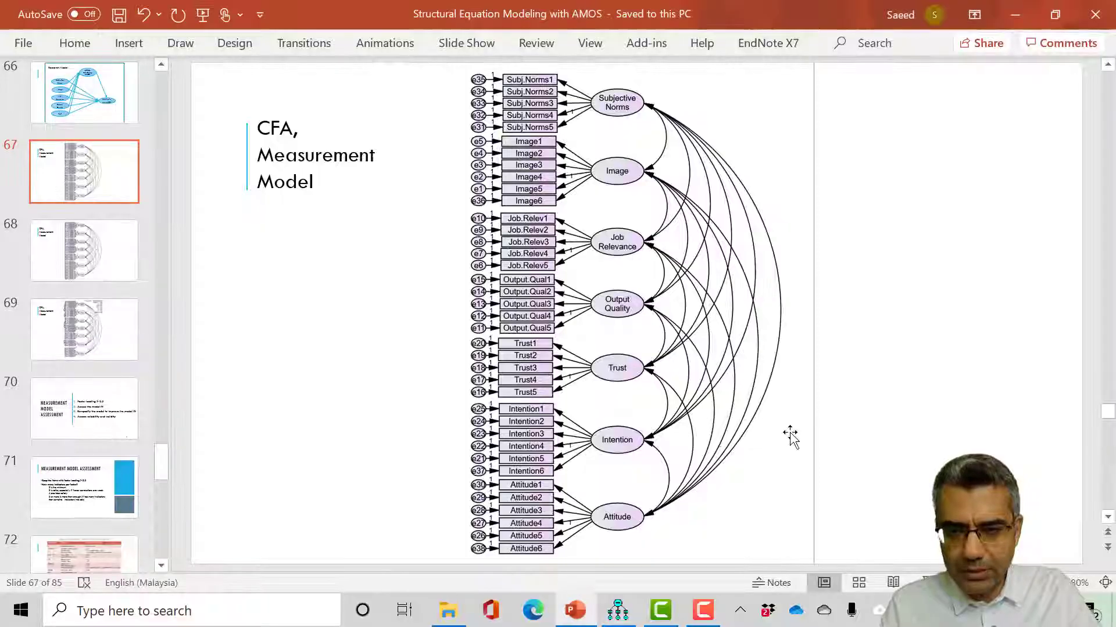
key("alt+Tab")
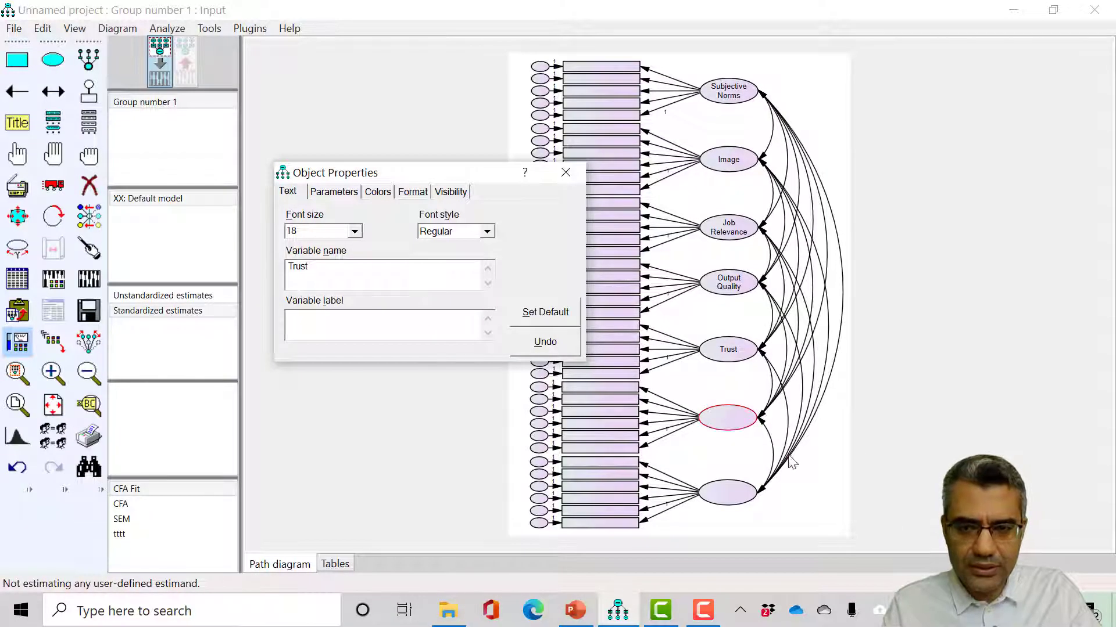
left_click(739, 427)
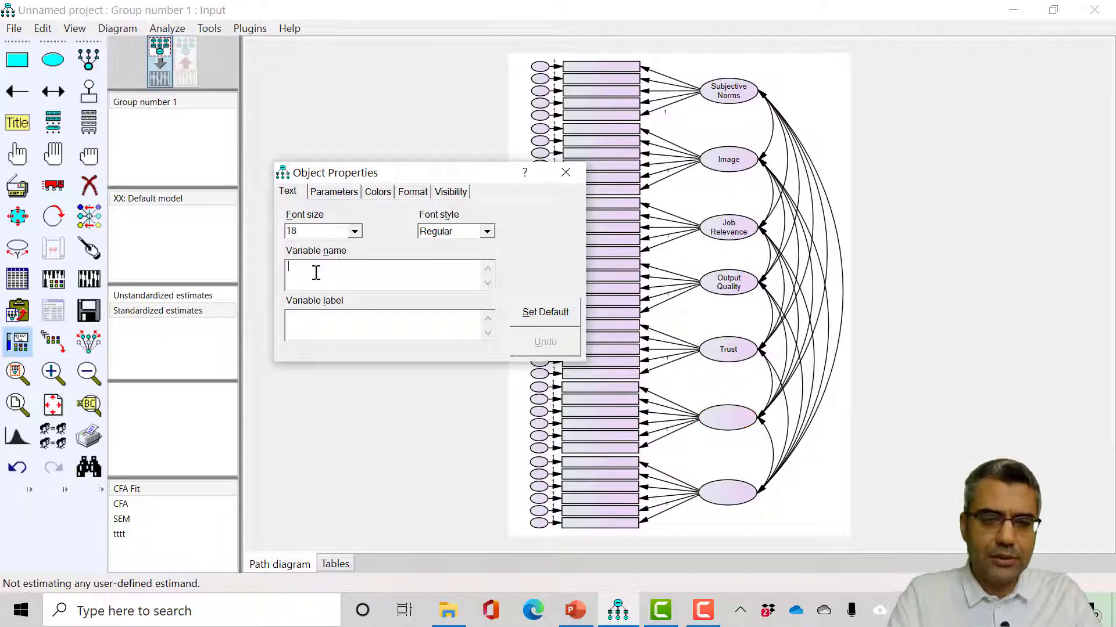
type("Intention")
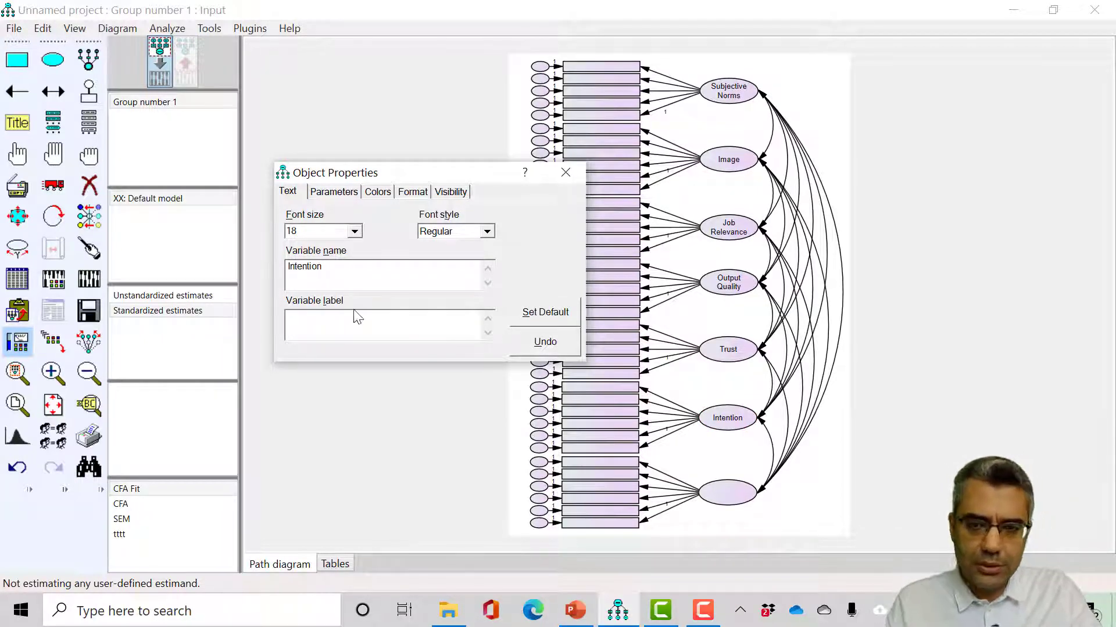
Name the seventh latent construct Attitude and close its object properties.
left_click(714, 491)
left_click(329, 277)
type("A")
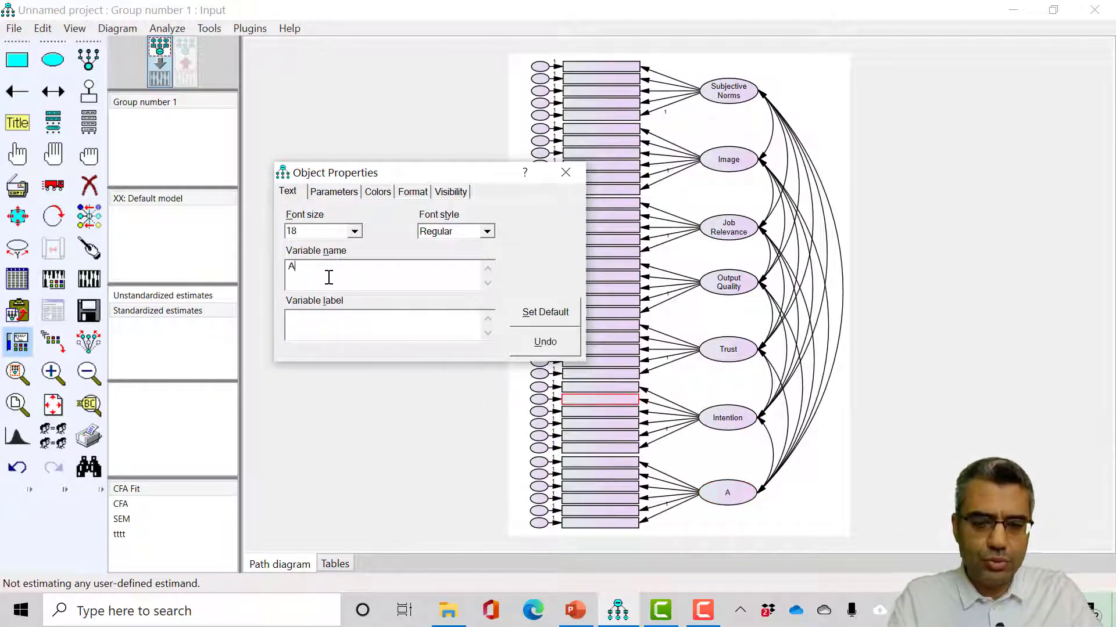
type("ttitude")
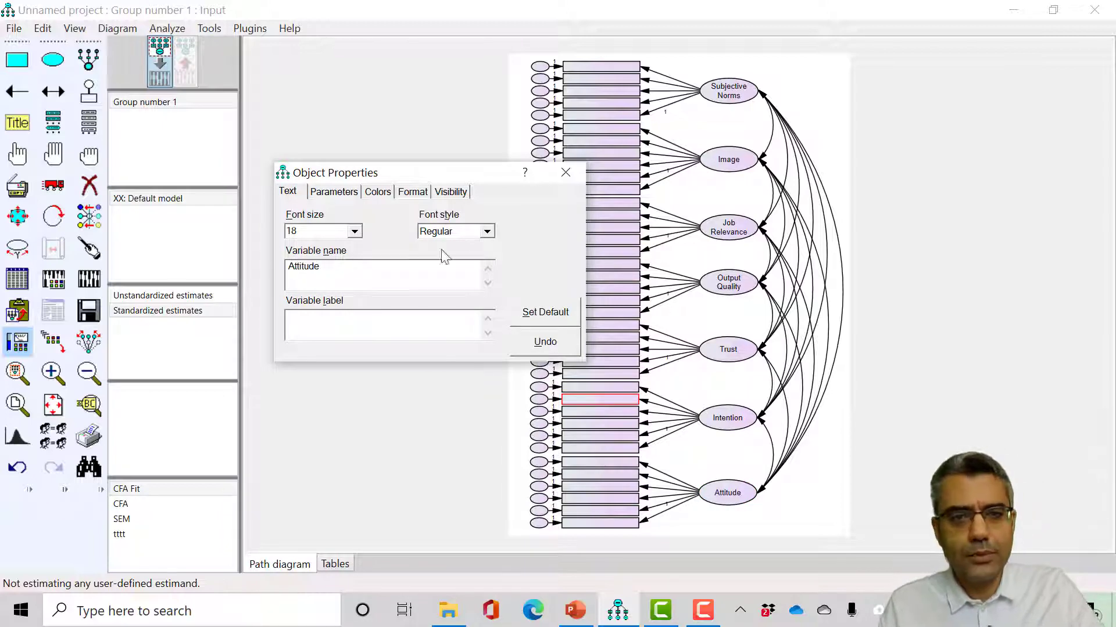
left_click(560, 174)
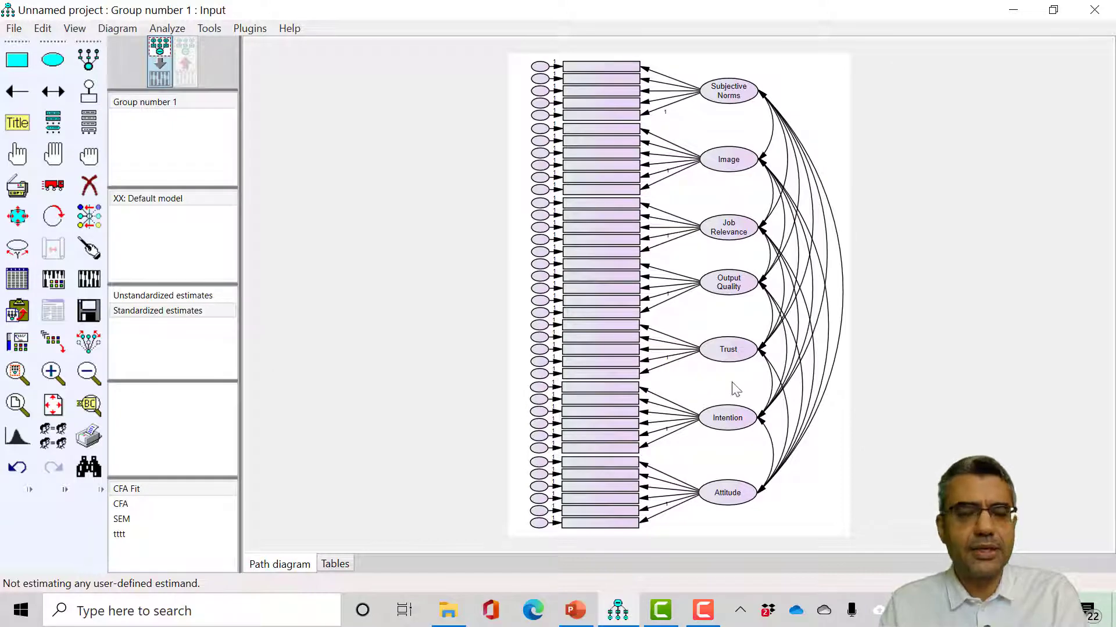
Compare with the reference slide, and name all the model's unobserved error variables automatically using the Name Unobserved Variables plugin.
key("alt+Tab")
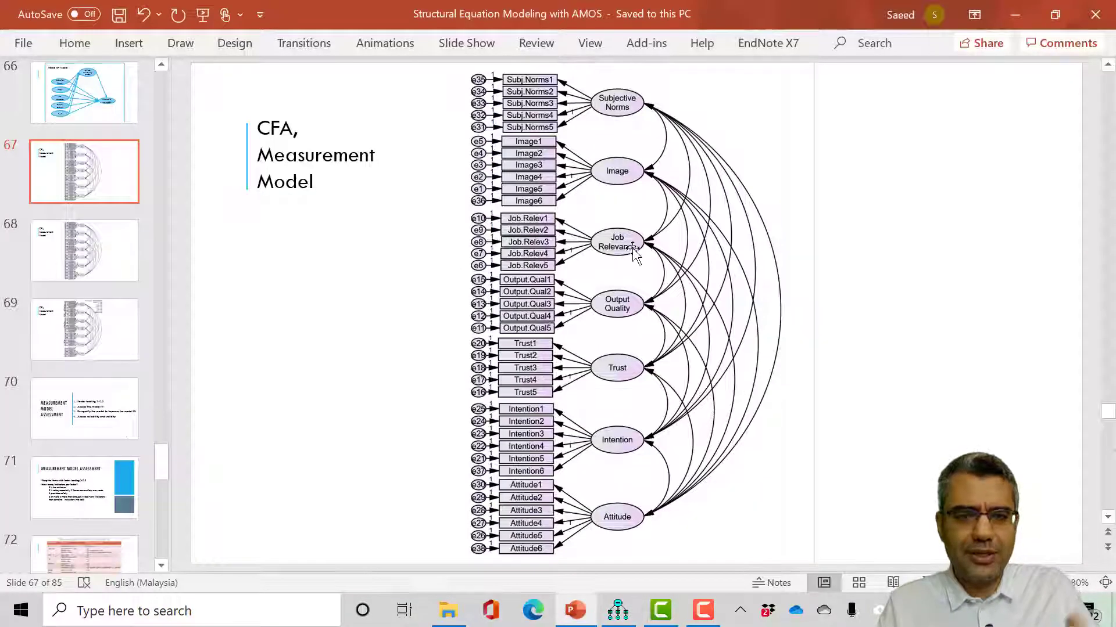
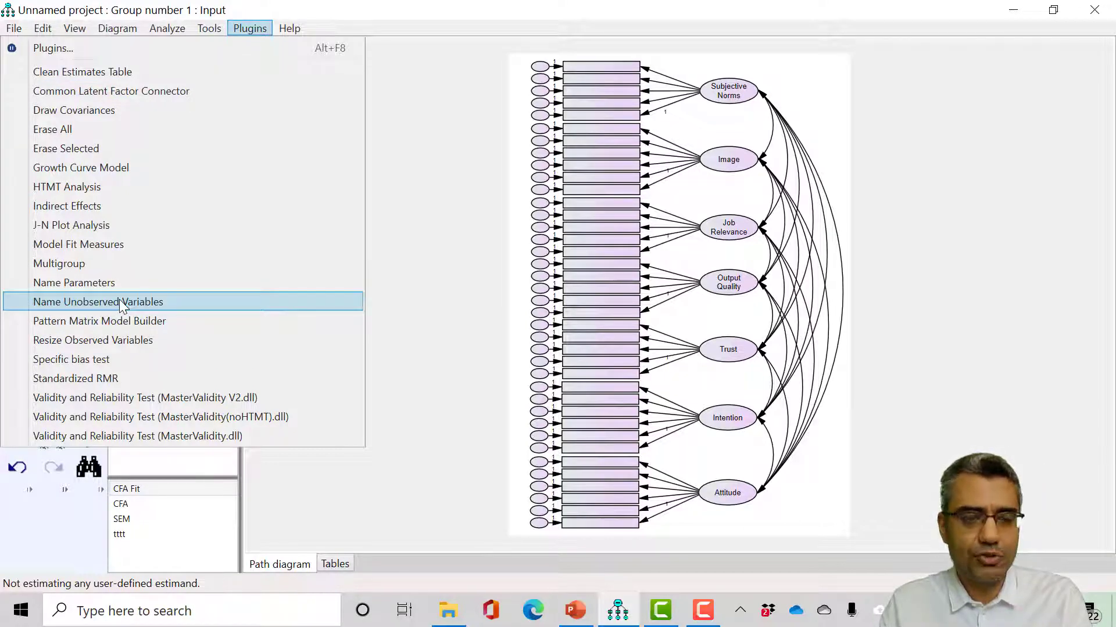
left_click(119, 299)
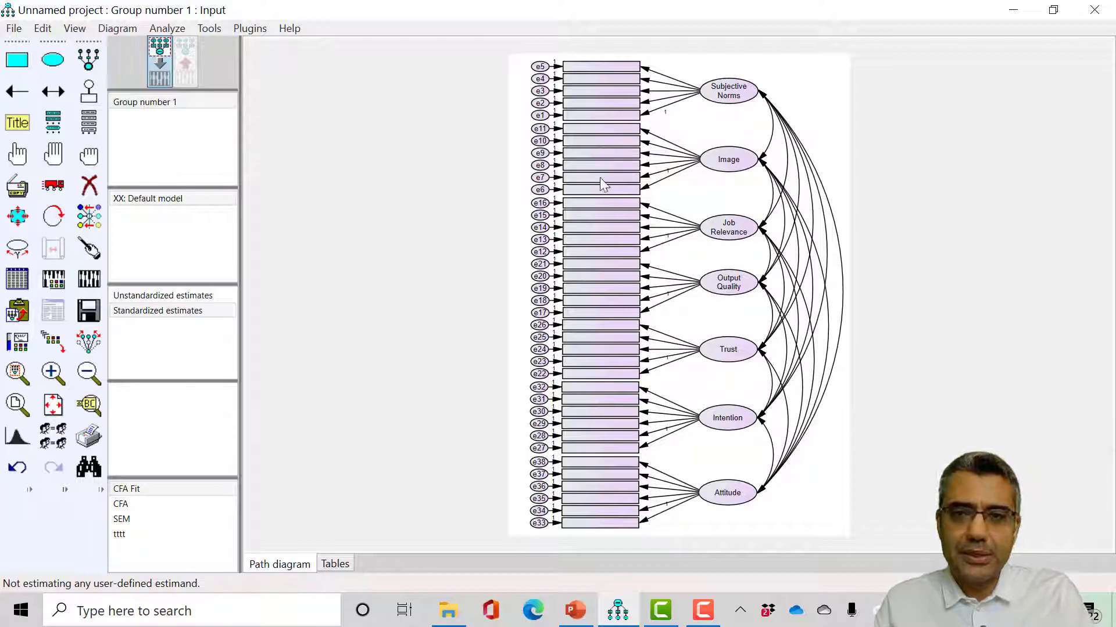
Save the model as Cfa in a new folder named CIRI Workshop inside the SEM folder.
left_click(15, 30)
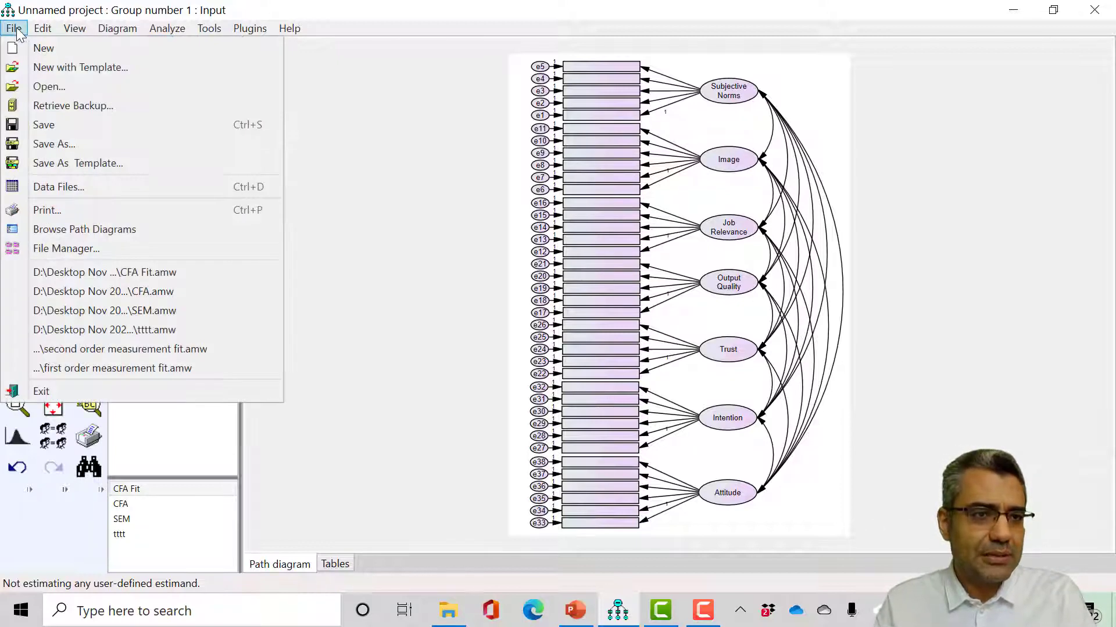
left_click(73, 125)
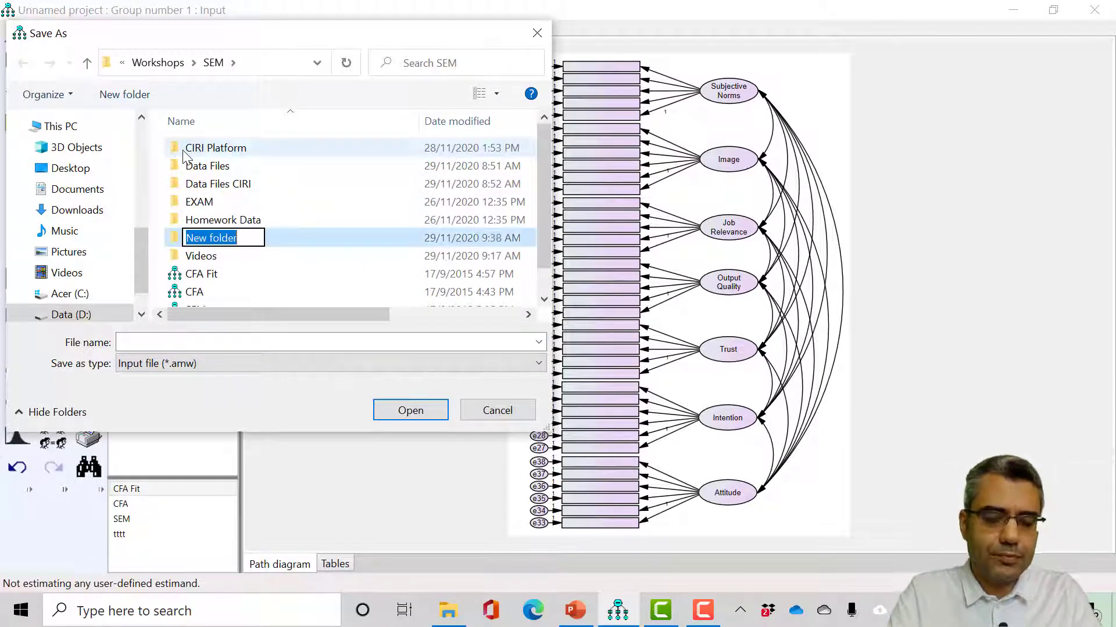
type("CIRI")
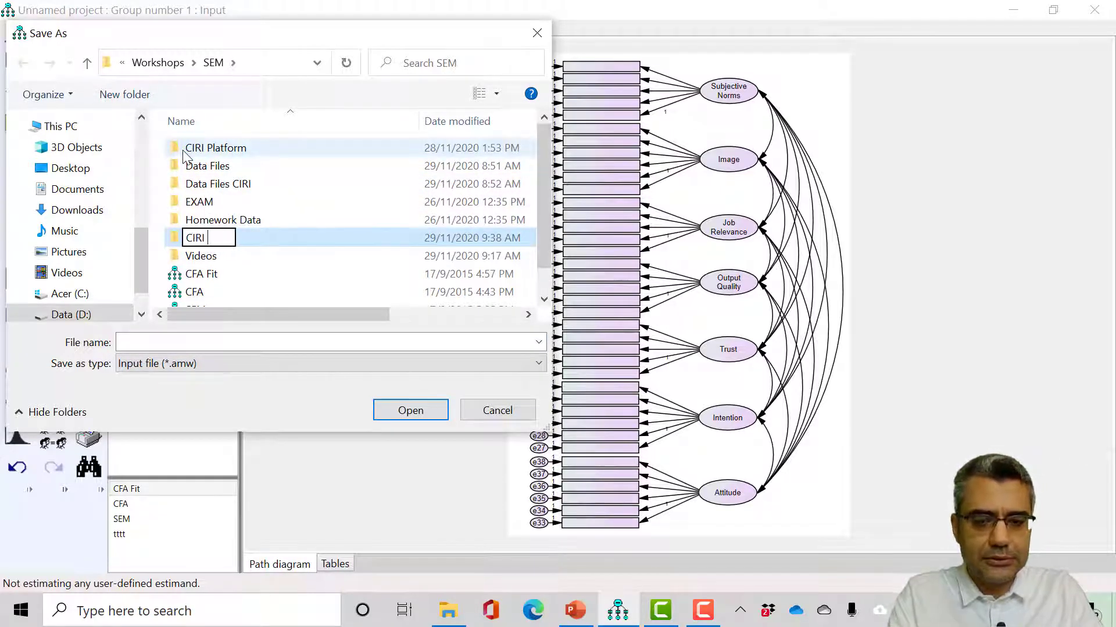
type(" Workshop")
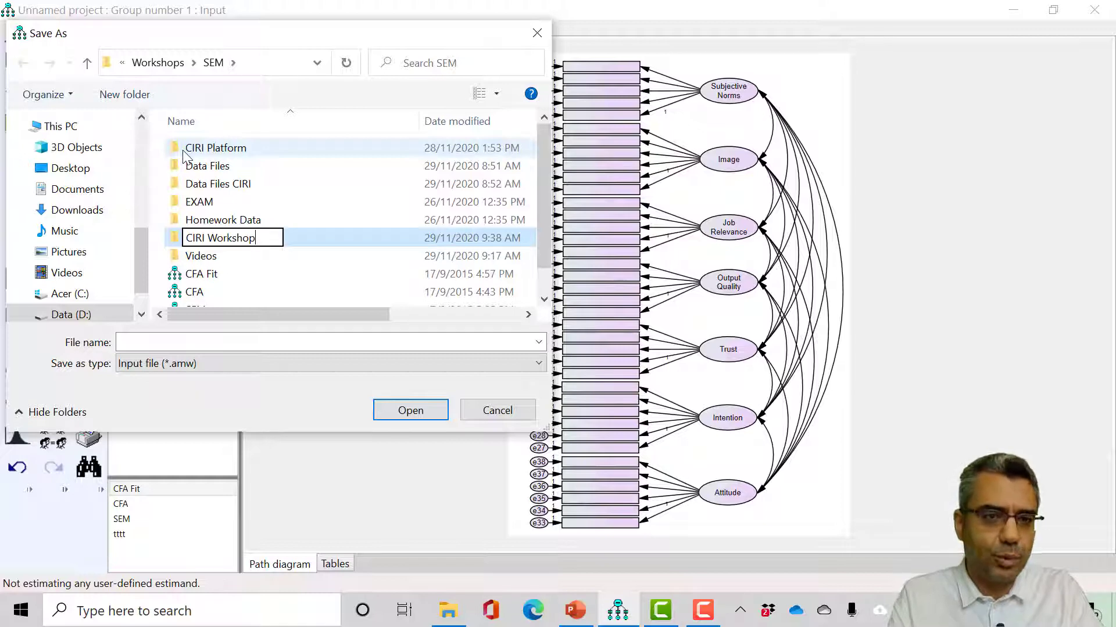
key("Return")
key("Return")
left_click(201, 341)
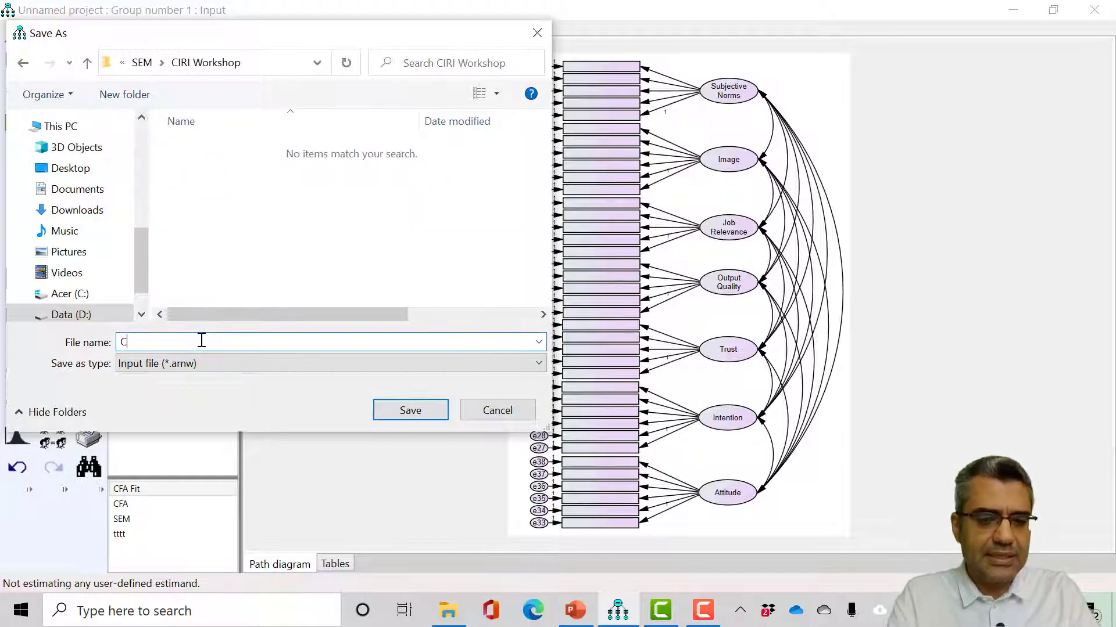
left_click(411, 408)
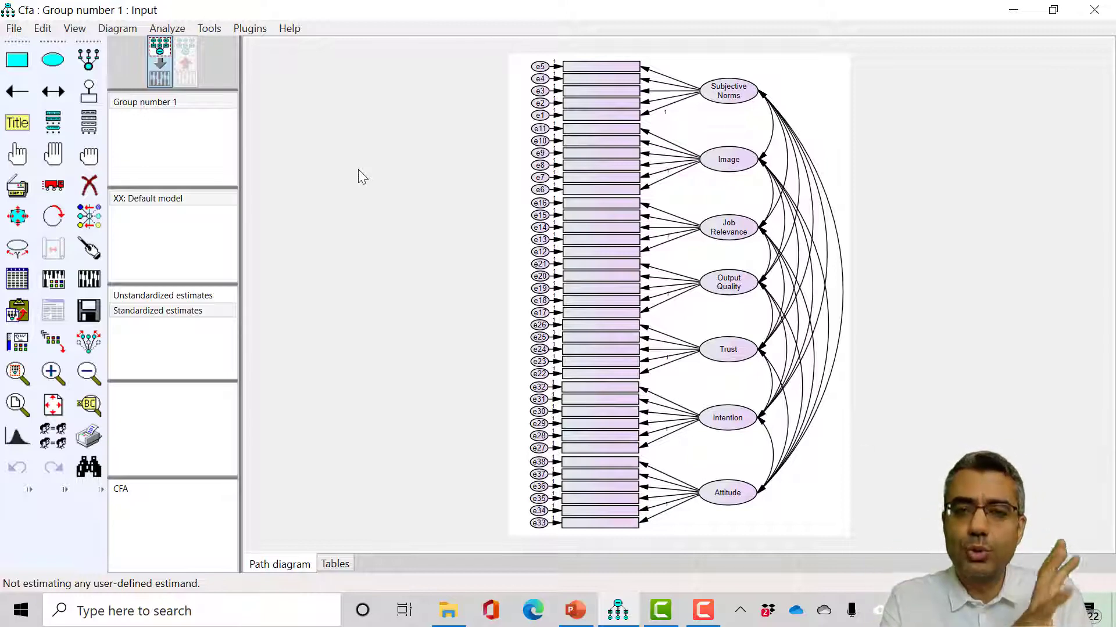
Attach the SPSS file Workshop Clean Data from the Data Files CIRI folder as the data for Group number 1.
left_click(24, 280)
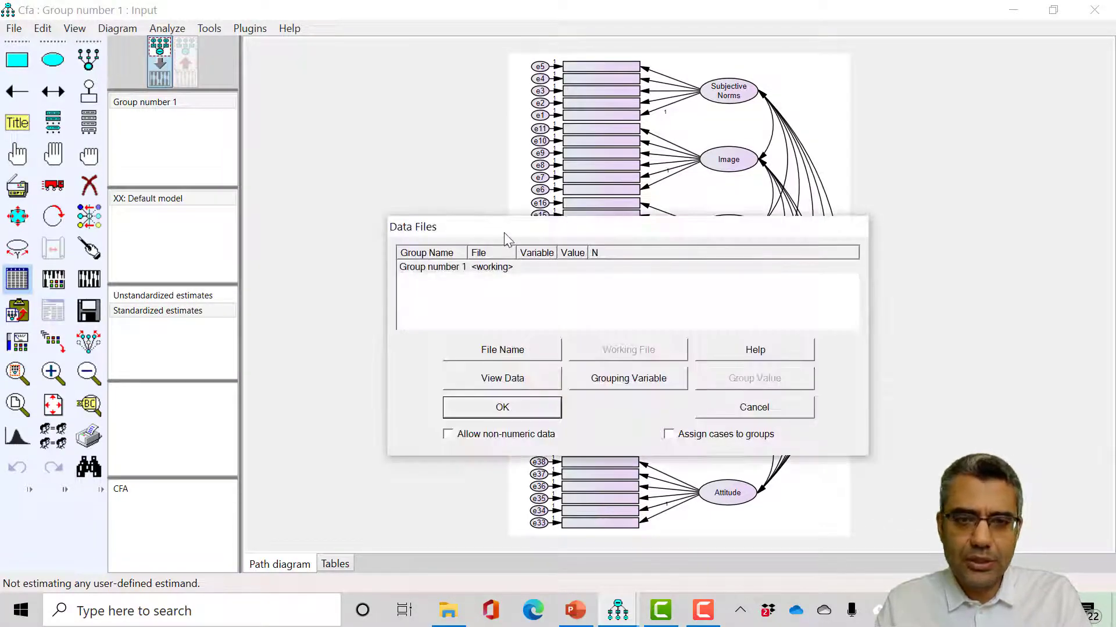
left_click(510, 349)
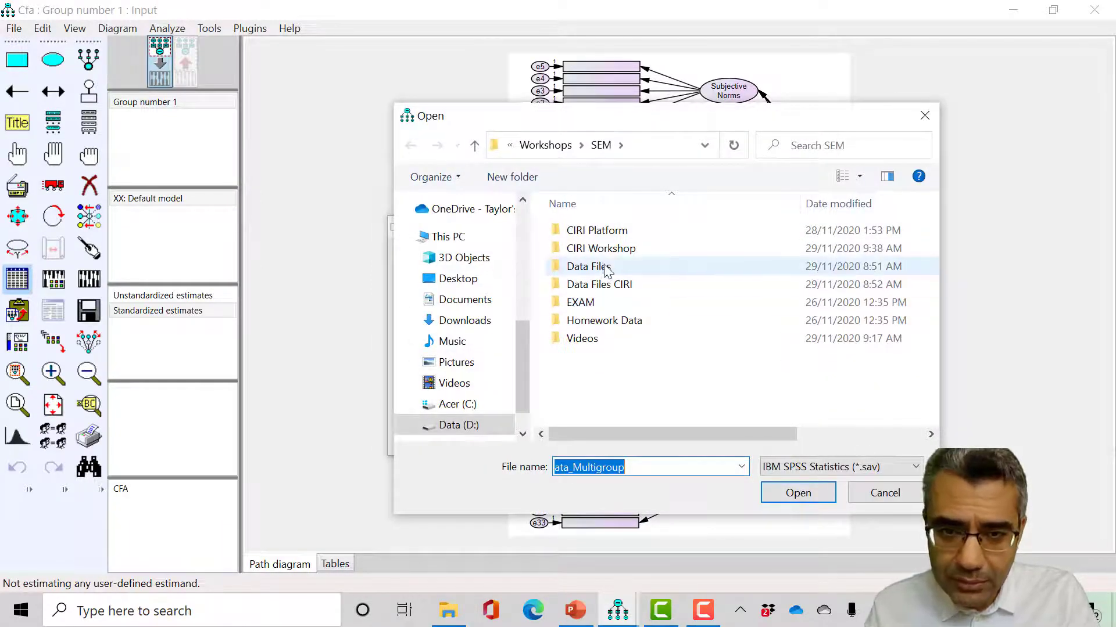
double_click(617, 284)
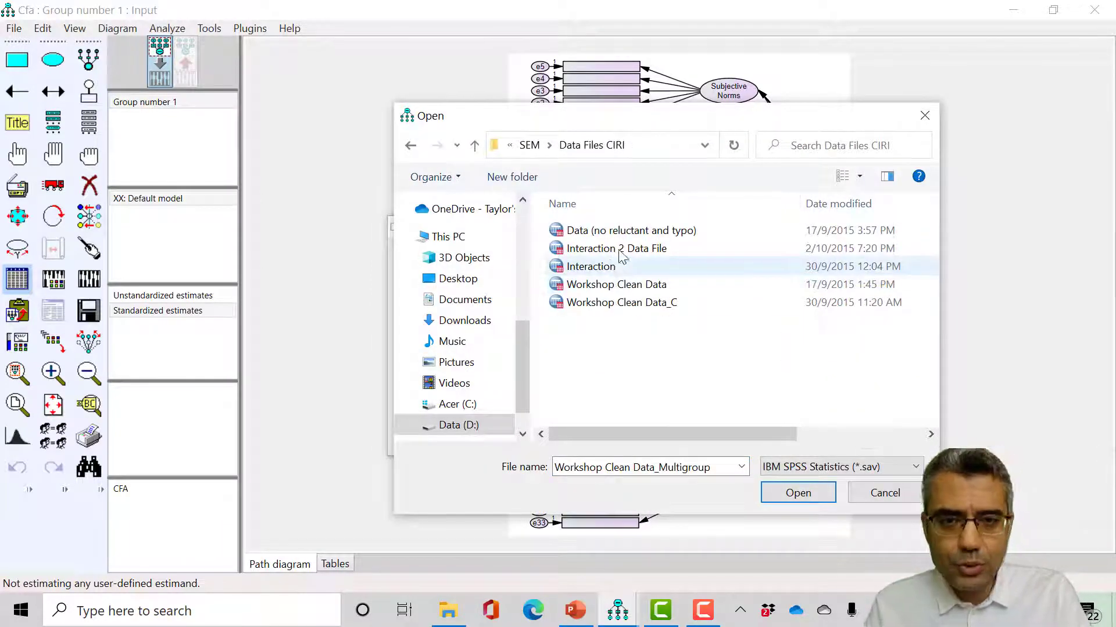
left_click(636, 285)
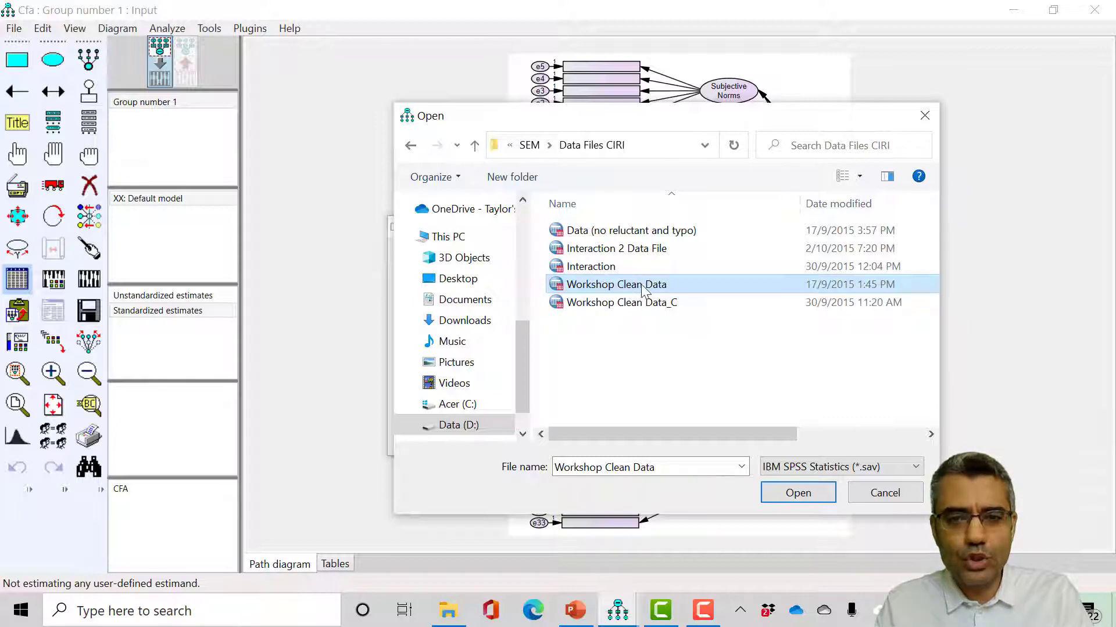
left_click(796, 491)
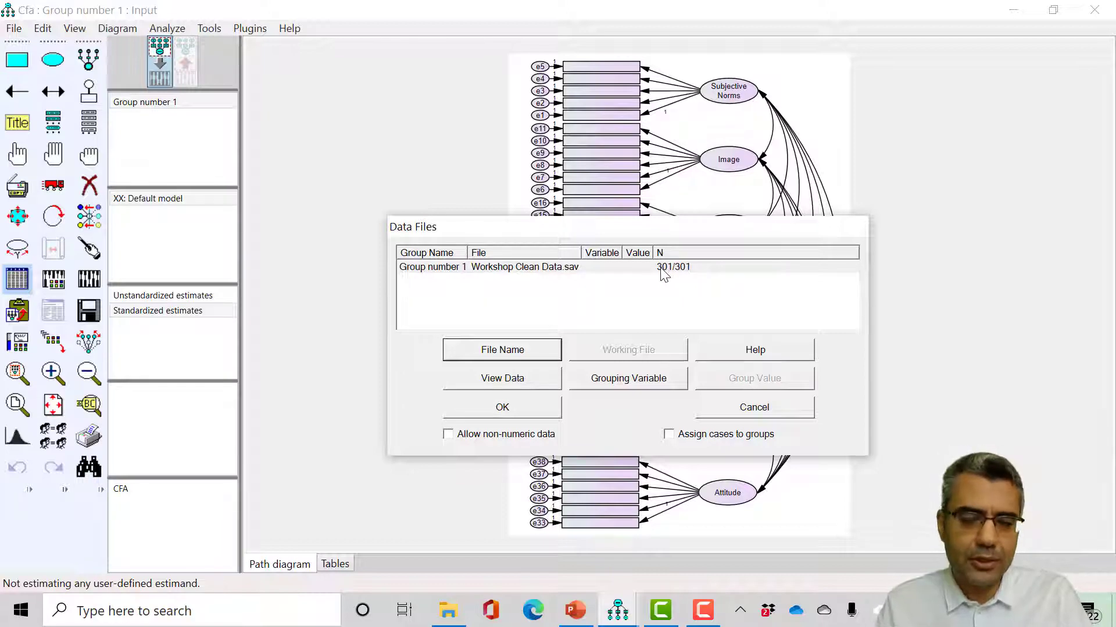
left_click(538, 410)
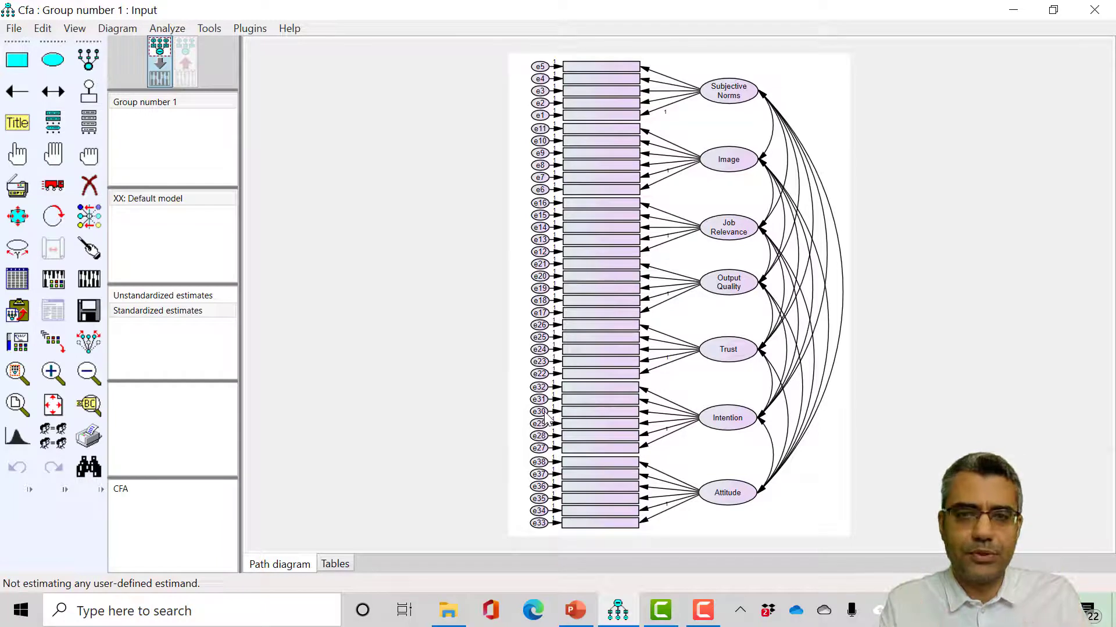
Display the list of variables in the dataset, enlarged to show more names and placed clear of the path diagram.
left_click(96, 125)
left_click(501, 122)
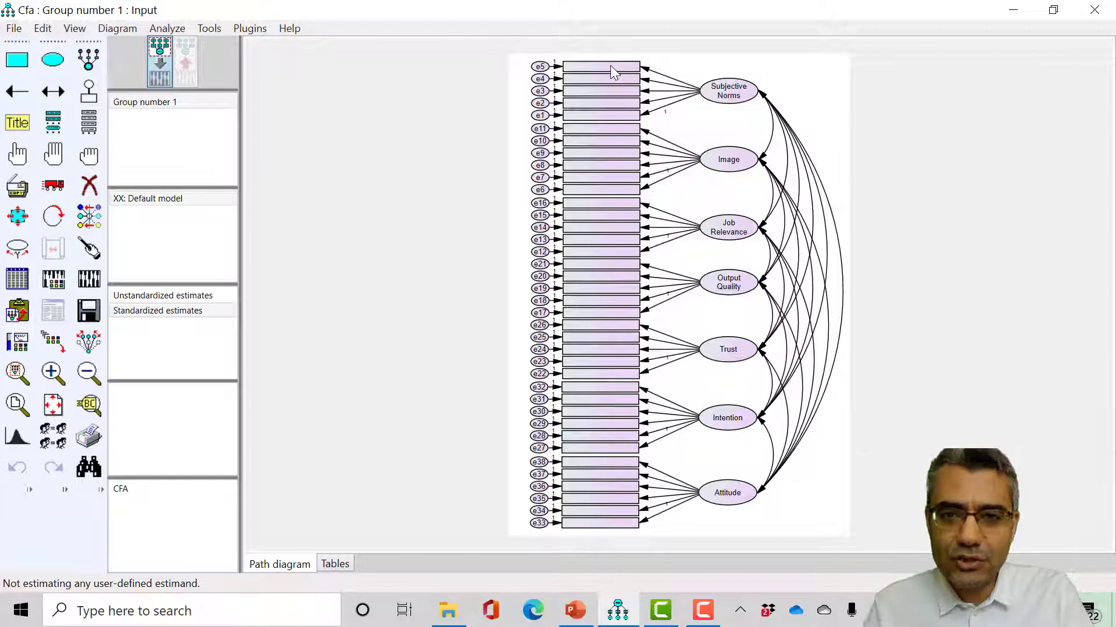
left_click(90, 123)
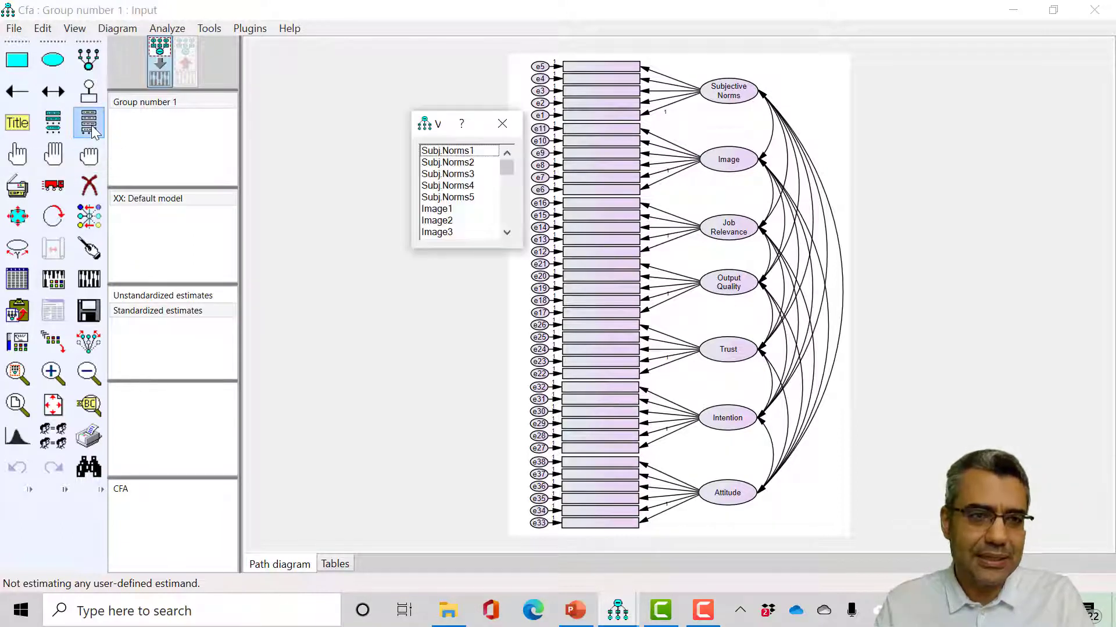
left_click_drag(429, 124, 291, 40)
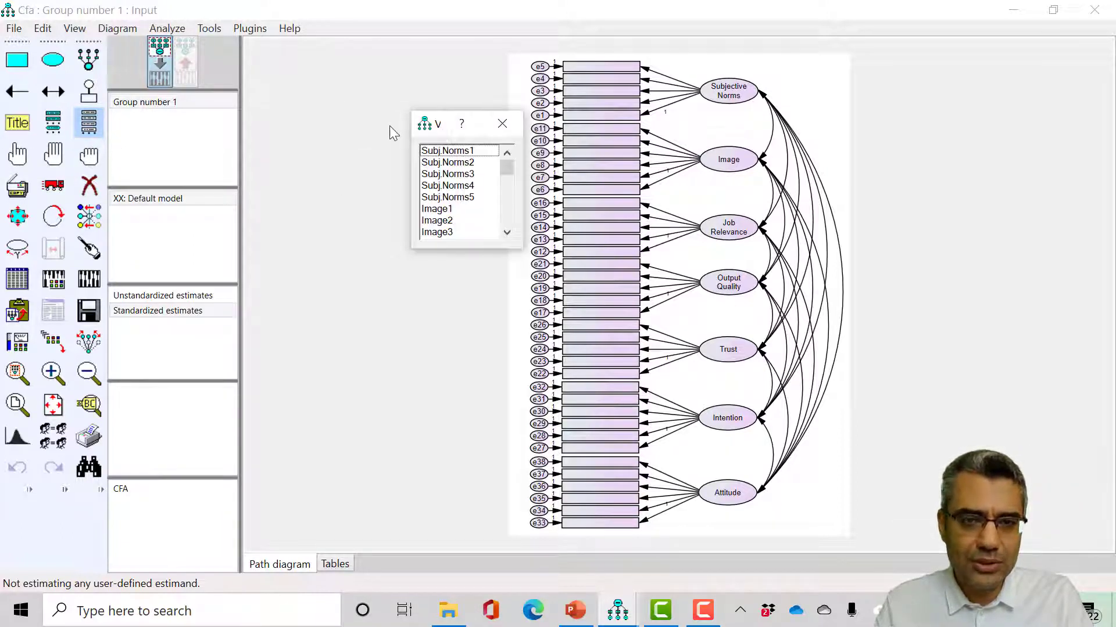
left_click_drag(411, 112, 301, 69)
left_click_drag(419, 250, 413, 503)
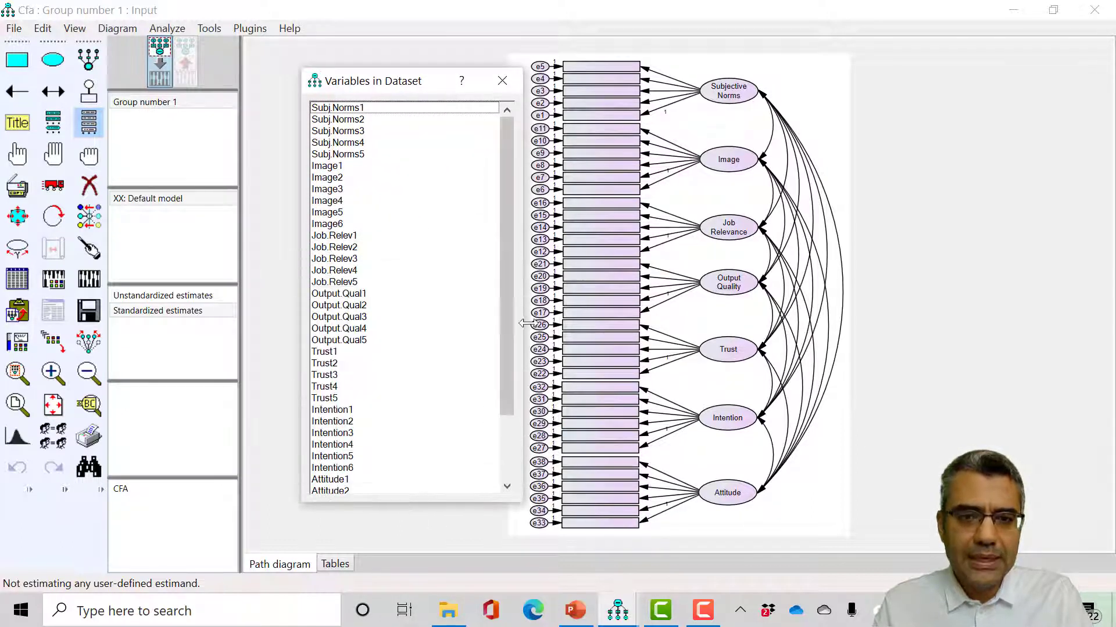
left_click_drag(522, 312, 459, 311)
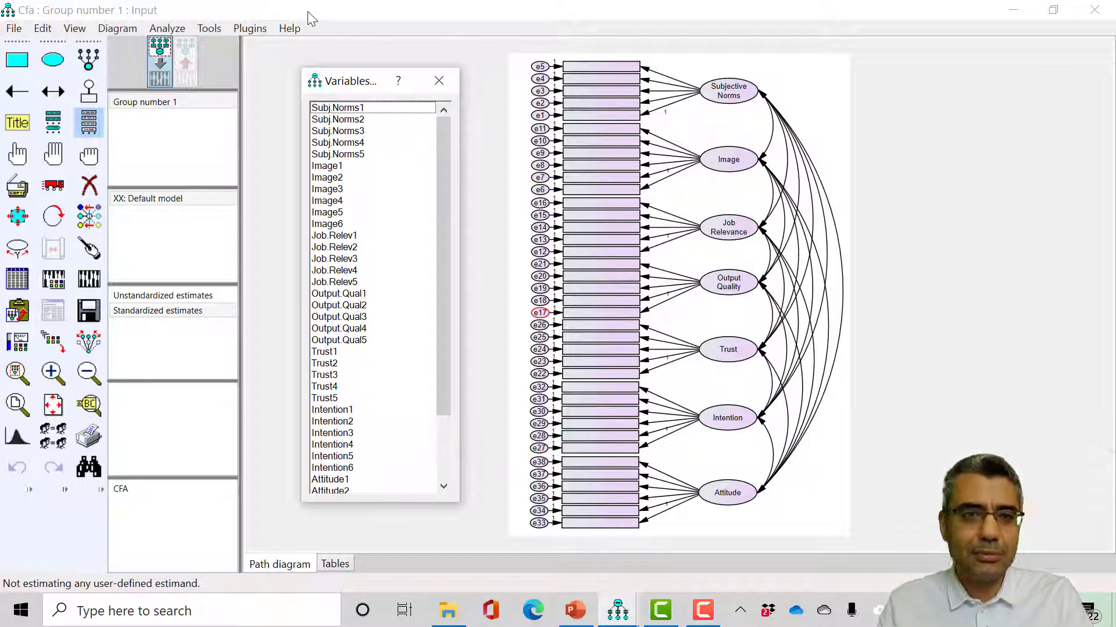
left_click_drag(348, 85, 299, 54)
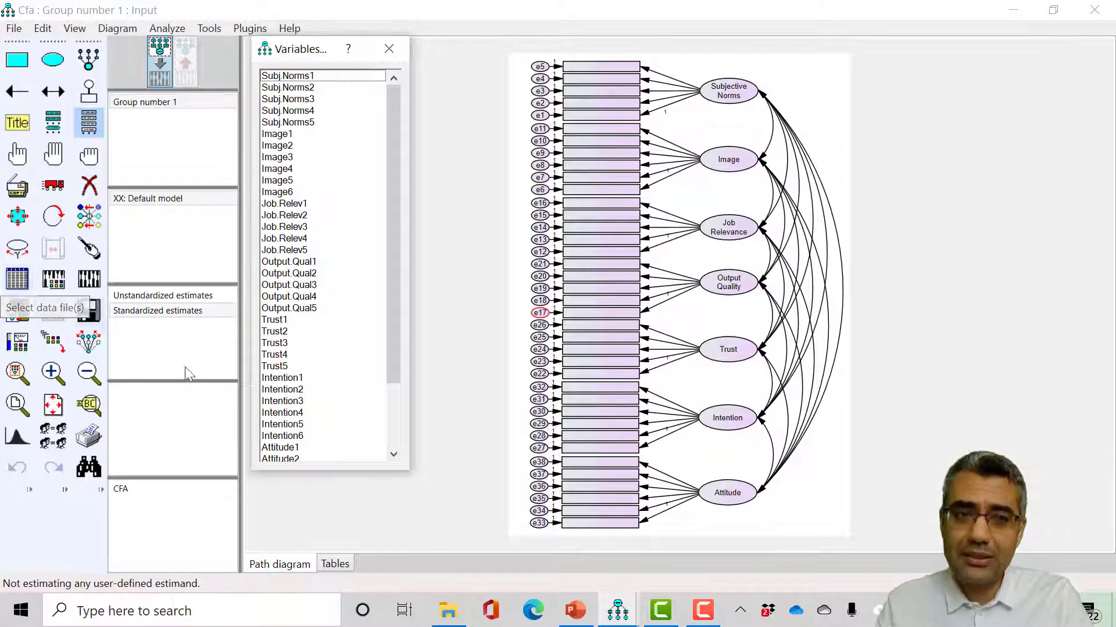
left_click_drag(396, 231, 402, 269)
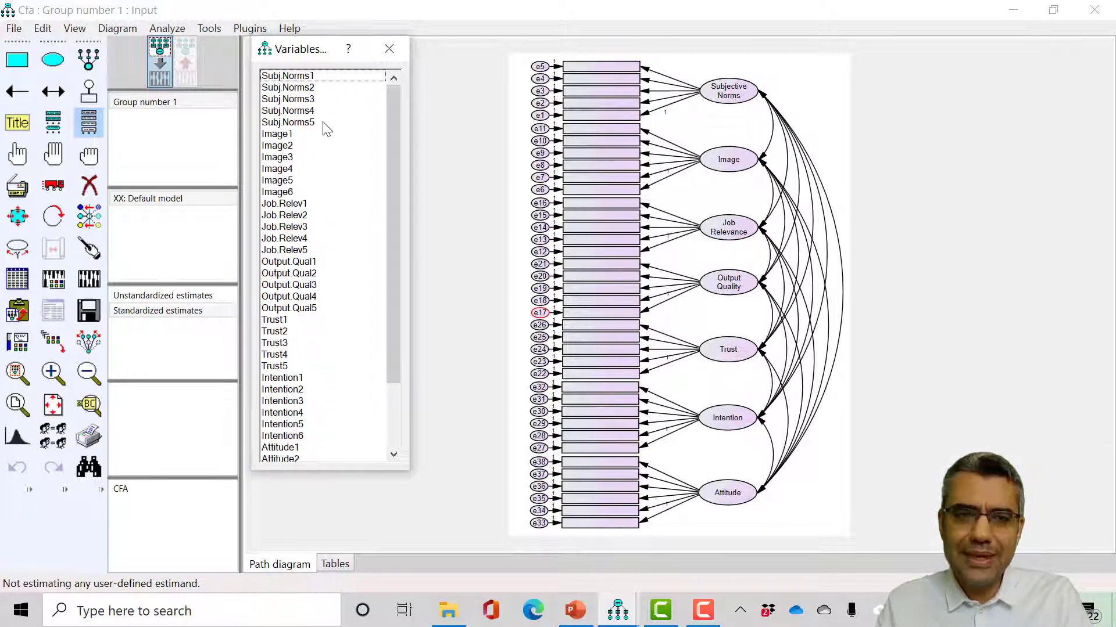
left_click(292, 77)
left_click_drag(292, 78, 594, 67)
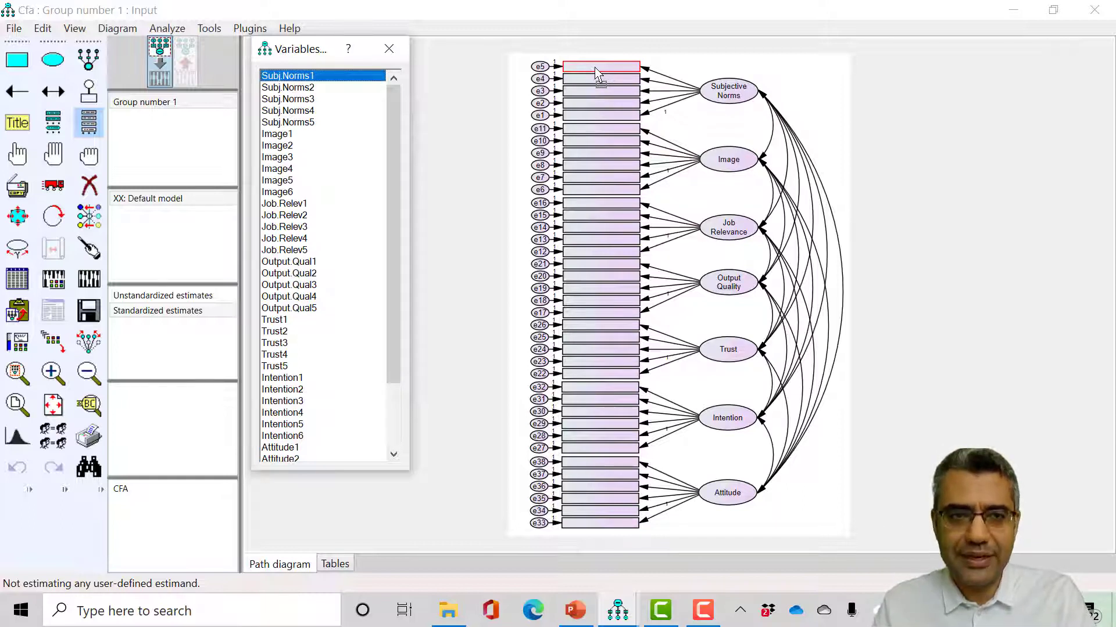
left_click_drag(595, 67, 308, 87)
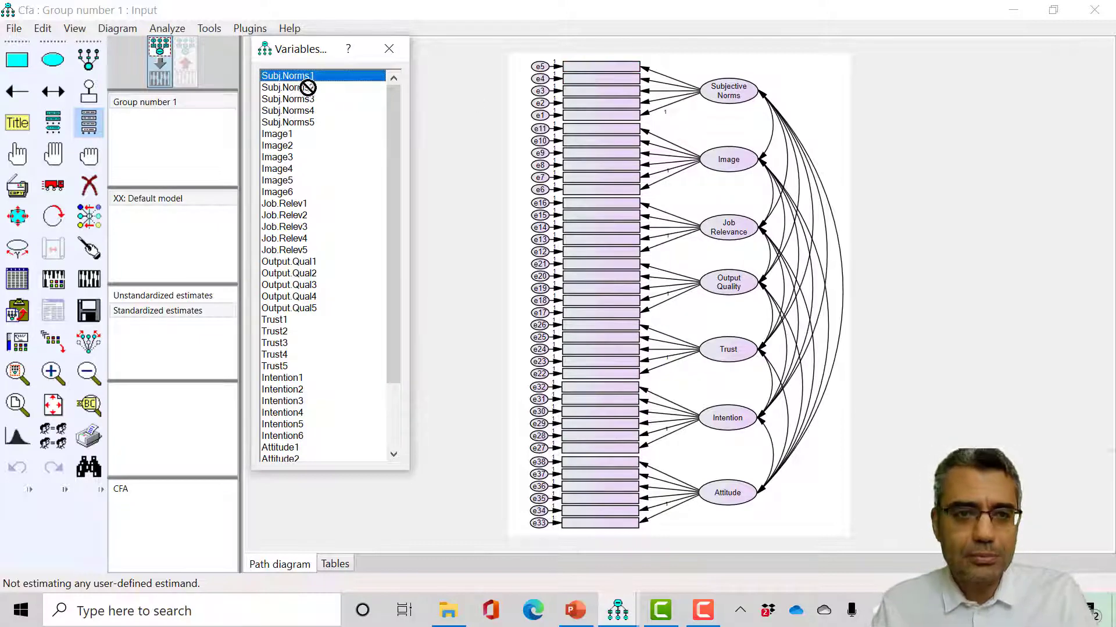
Assign dataset variables Subj.Norms1 to Subj.Norms5 to the Subjective Norms indicators, in order from e5 down to e1.
left_click(52, 375)
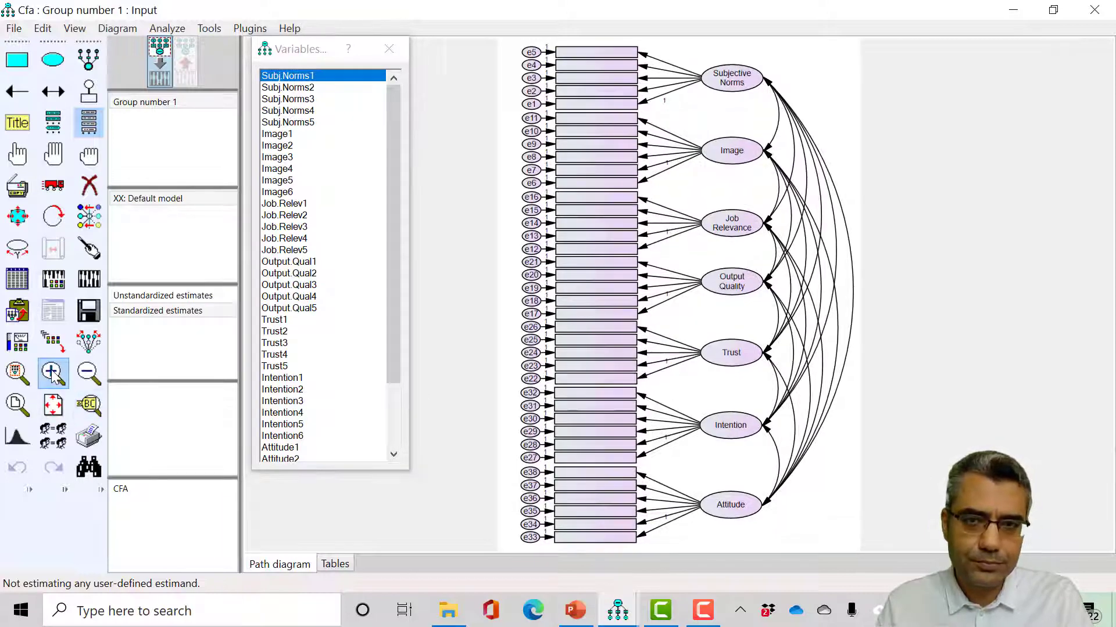
left_click(53, 376)
left_click(53, 376)
left_click(52, 376)
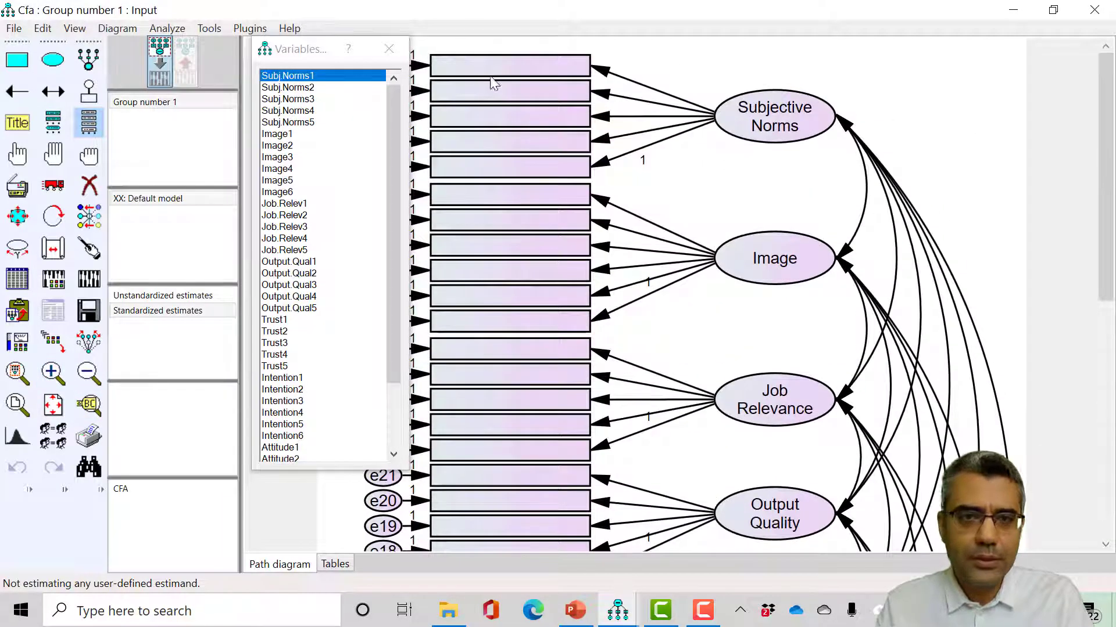
left_click_drag(303, 54, 514, 72)
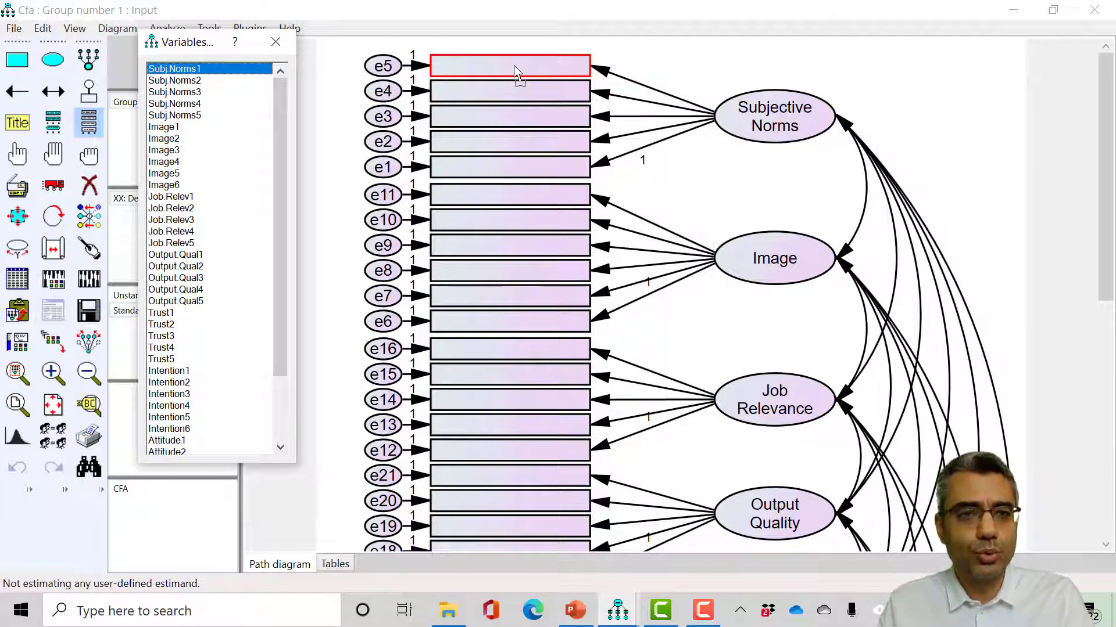
mouse_move(514, 65)
left_mouse_down()
mouse_move(292, 67)
mouse_move(485, 71)
mouse_move(503, 84)
left_mouse_up()
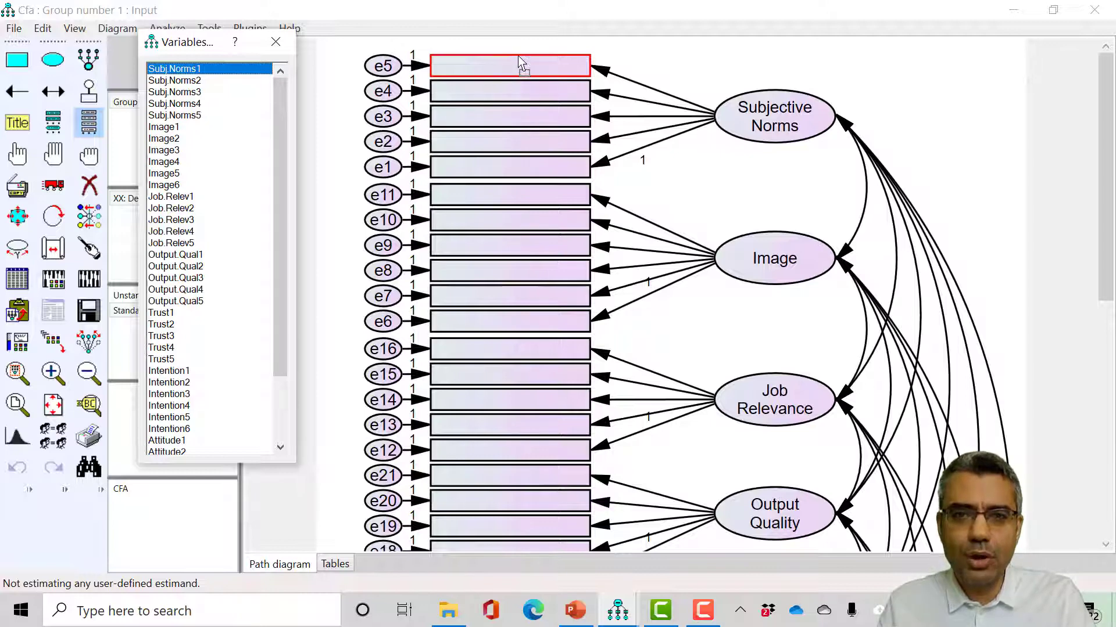
left_click_drag(518, 55, 519, 51)
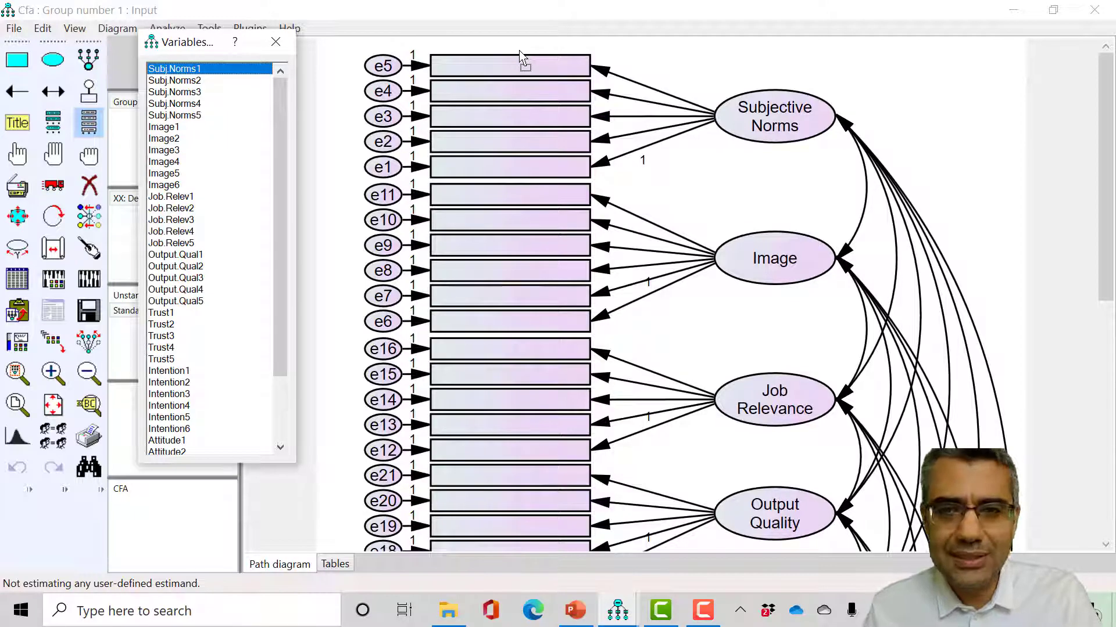
left_click_drag(519, 54, 497, 68)
left_click_drag(193, 83, 525, 92)
left_click_drag(196, 94, 504, 122)
left_click_drag(198, 107, 519, 140)
left_click_drag(208, 117, 524, 167)
Assign variables Image1 to Image6 to the Image construct's indicators, in order from e11 down to e6.
left_click_drag(172, 126, 496, 195)
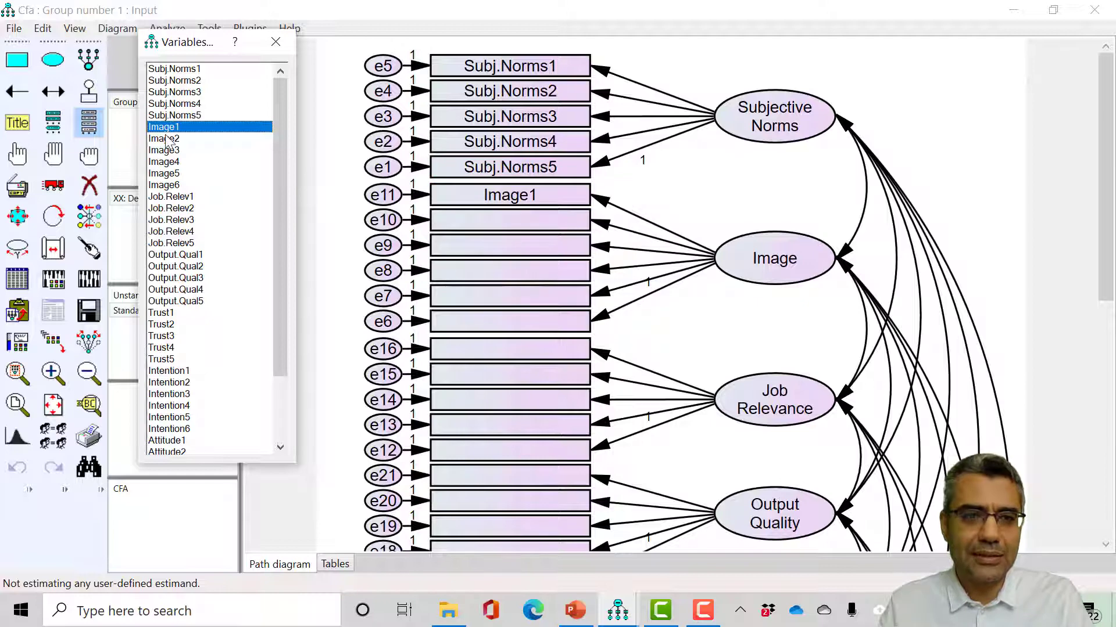
left_click_drag(168, 139, 506, 255)
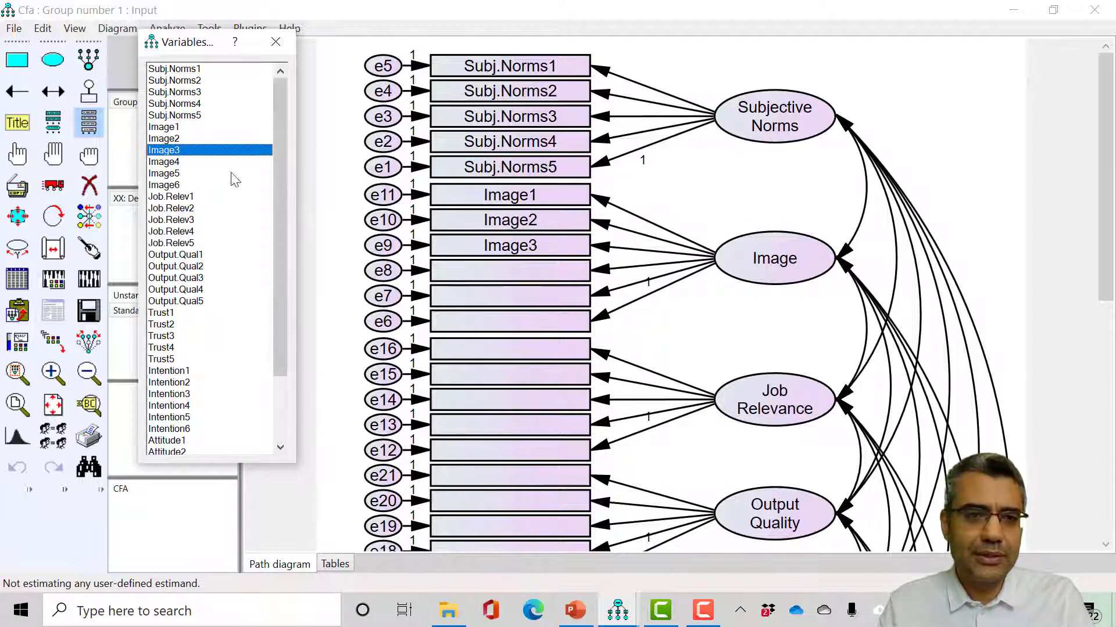
left_click_drag(178, 161, 489, 271)
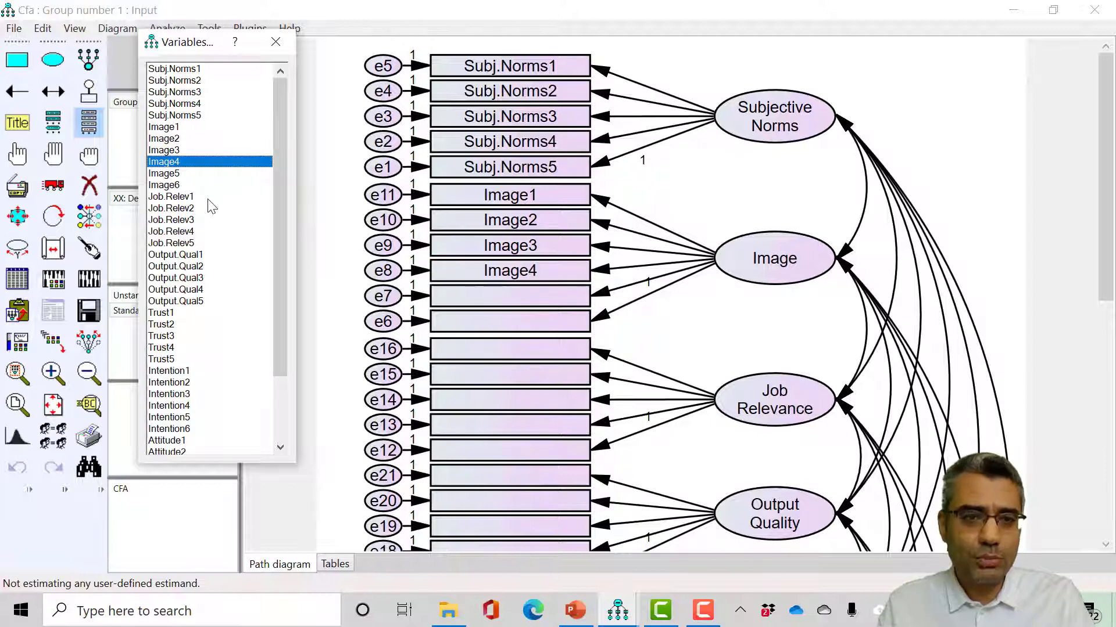
left_click_drag(175, 173, 503, 307)
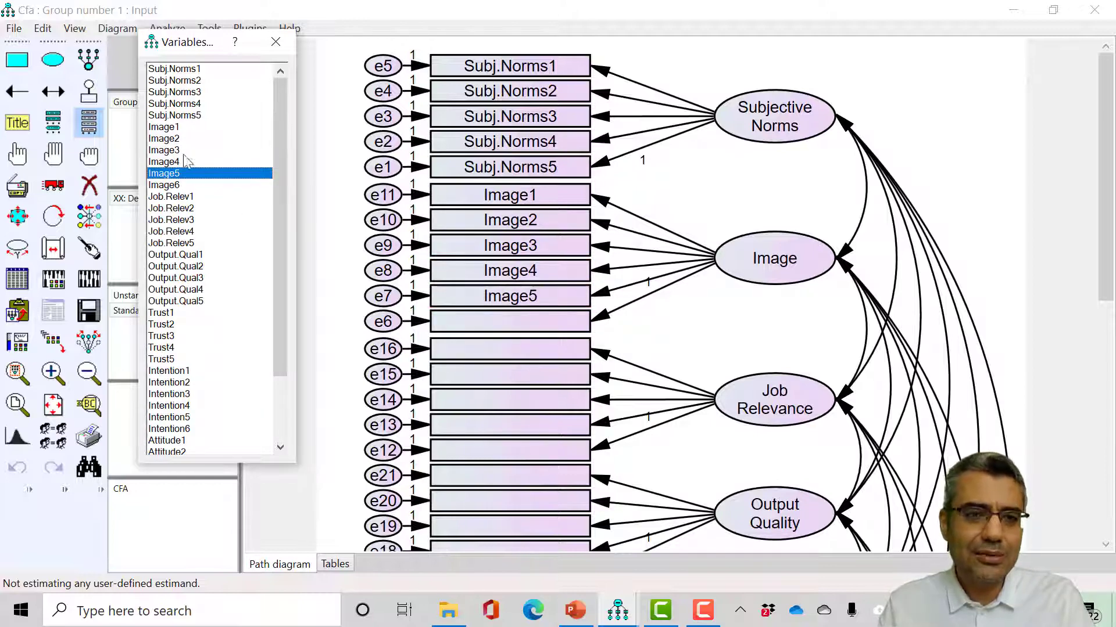
left_click_drag(180, 187, 514, 325)
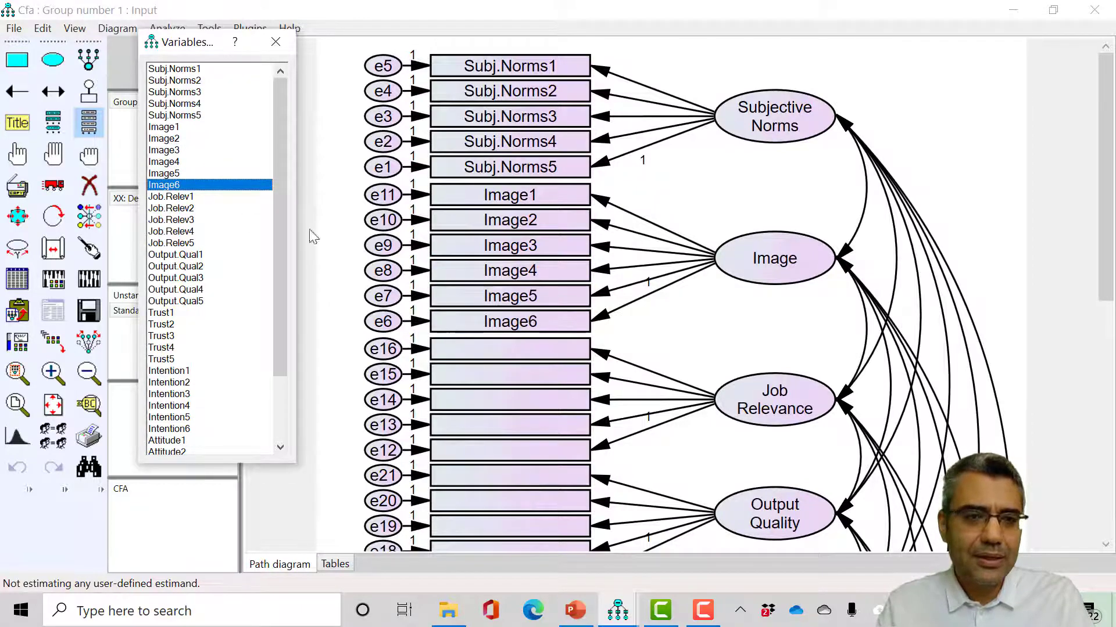
Assign variables Job.Relev1 to Job.Relev5 to the Job Relevance indicators, in order from e16 down to e12.
left_click_drag(178, 44, 227, 140)
left_click_drag(218, 294, 510, 366)
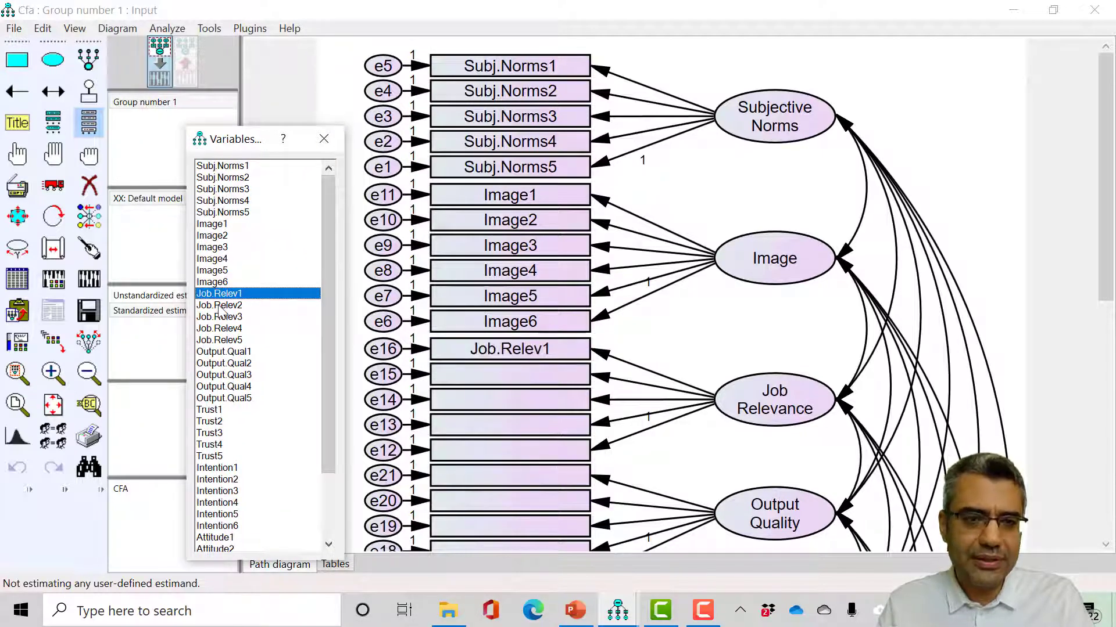
left_click_drag(223, 308, 515, 381)
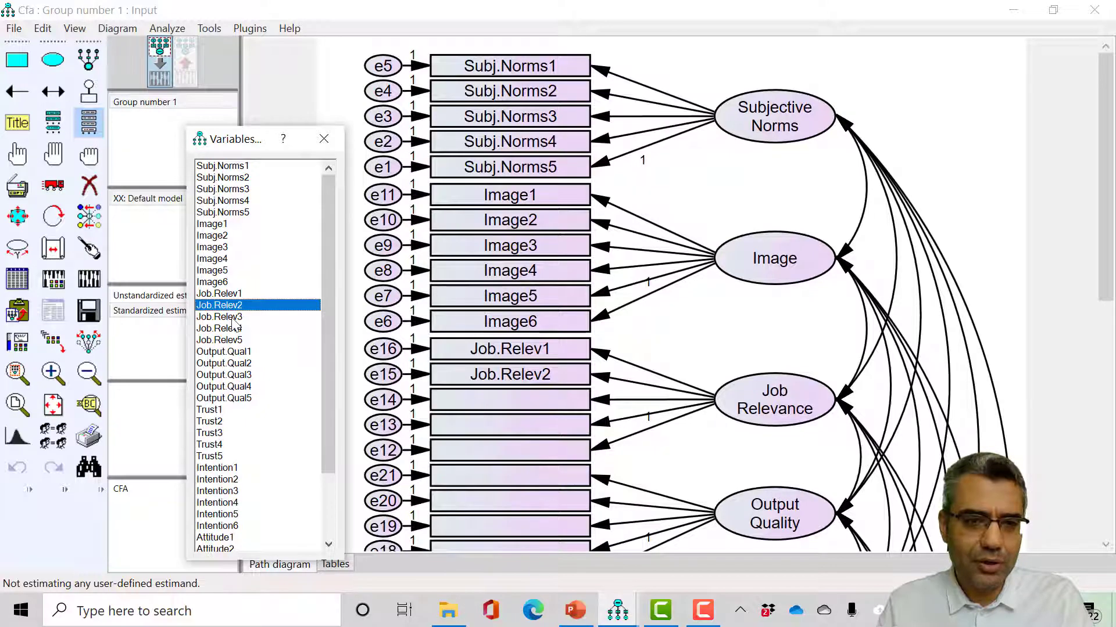
left_click_drag(233, 318, 510, 431)
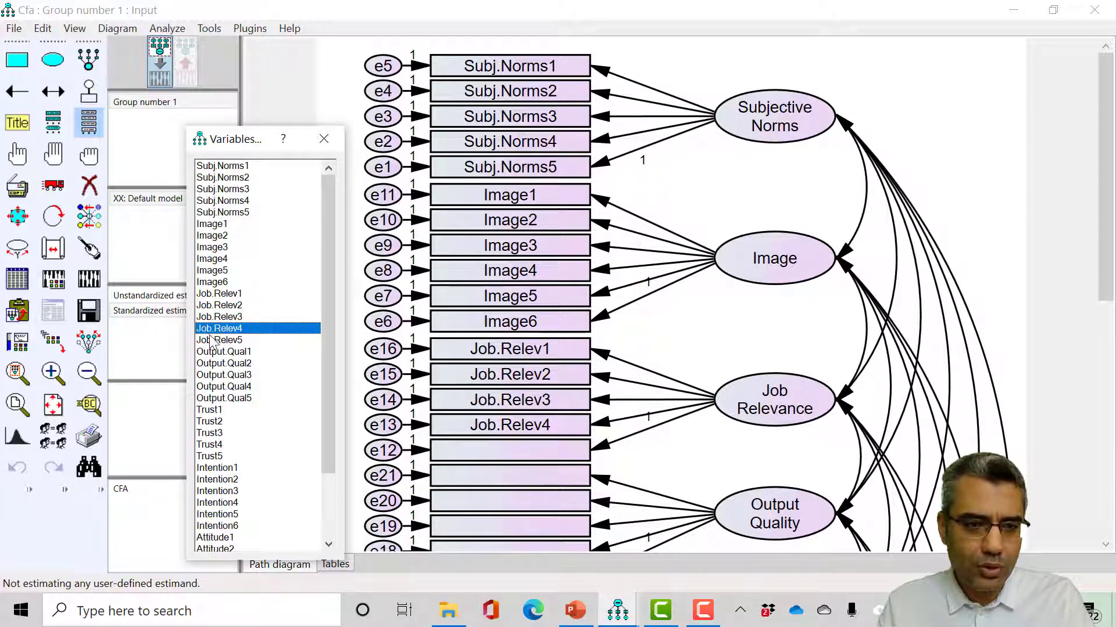
left_click_drag(210, 342, 513, 465)
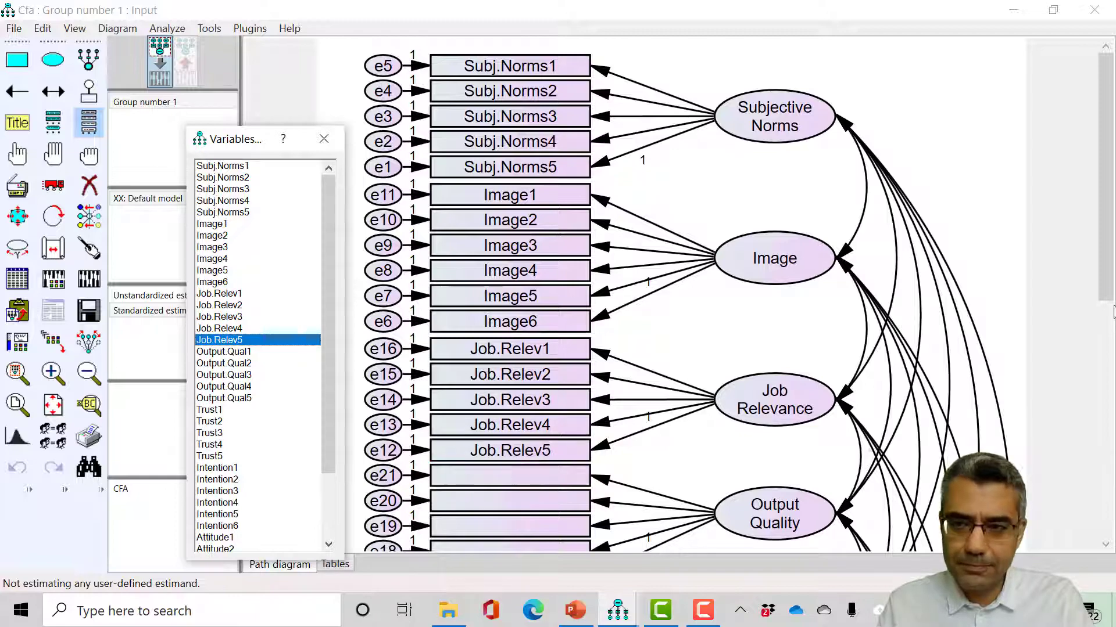
Assign variables Output.Qual1 to Output.Qual5 to the Output Quality indicators, in order from e21 down to e17.
left_click_drag(1102, 281, 1104, 420)
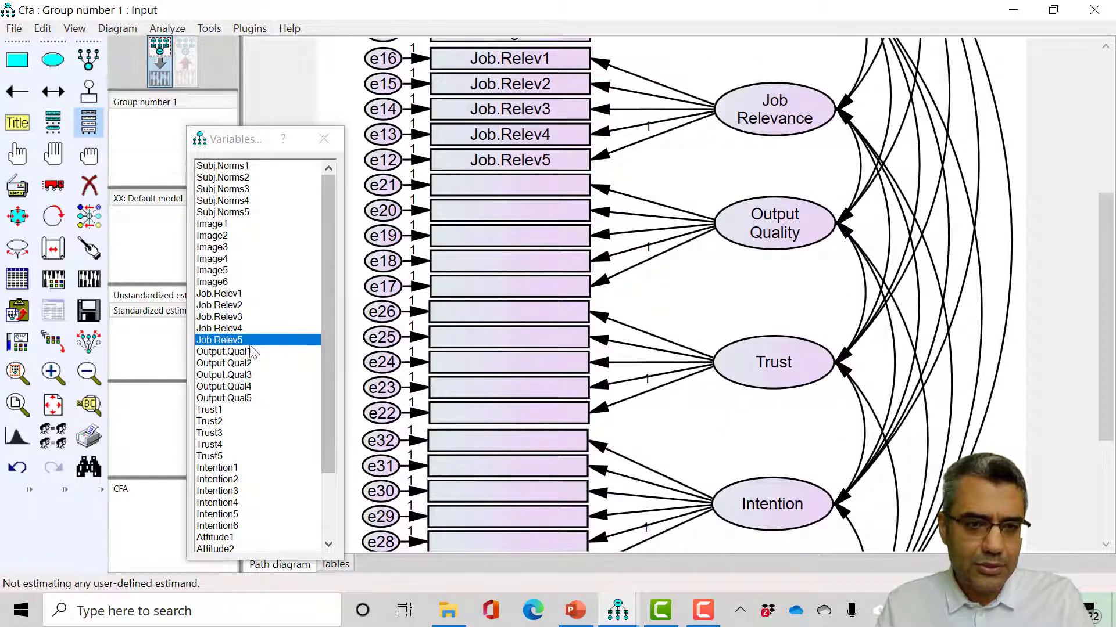
left_click_drag(232, 350, 499, 183)
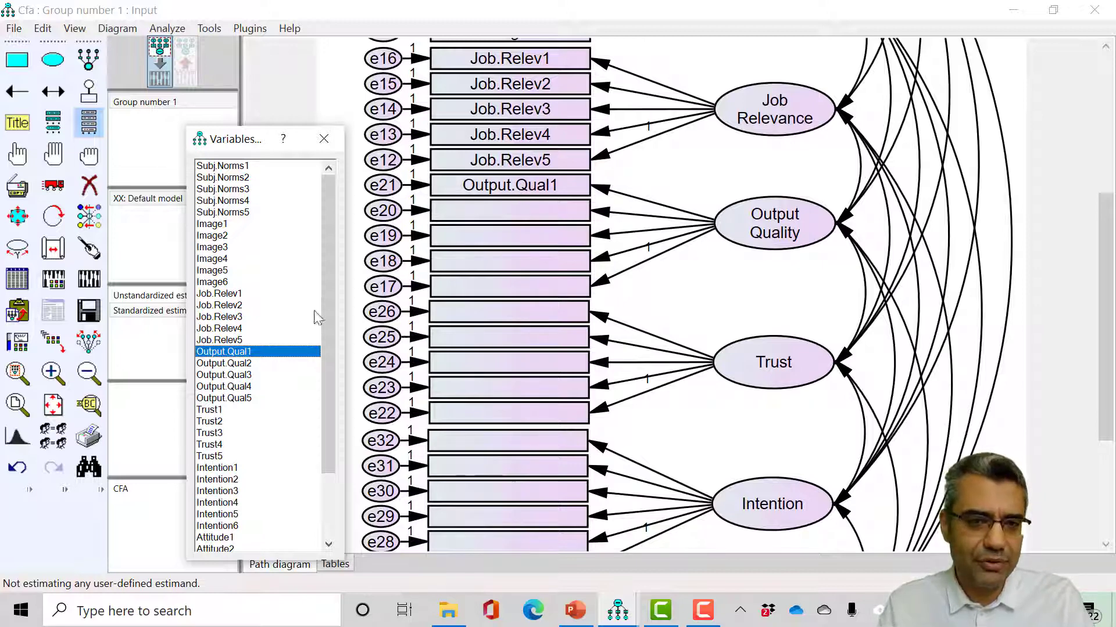
left_click_drag(236, 366, 503, 211)
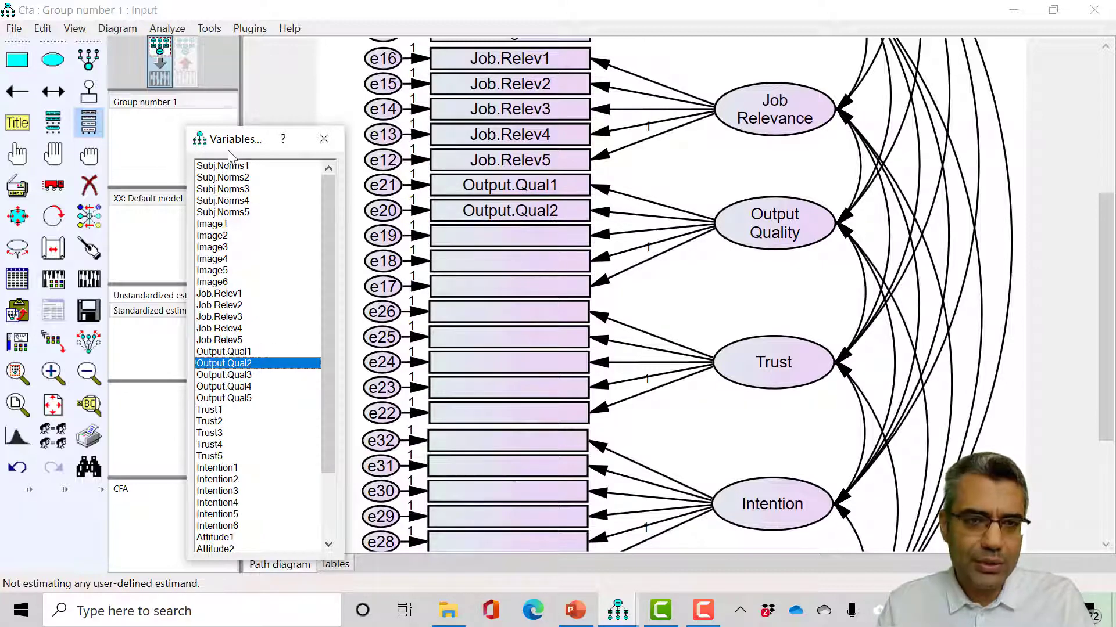
left_click_drag(236, 145, 245, 54)
left_click_drag(251, 284, 494, 264)
left_click_drag(244, 307, 524, 286)
Assign variables Trust1 to Trust5 to the Trust indicators, from e26 down to e22, deleting the stray Trust4 box dropped outside its indicator.
left_click_drag(233, 319, 493, 317)
left_click_drag(228, 331, 491, 351)
left_click_drag(250, 342, 601, 397)
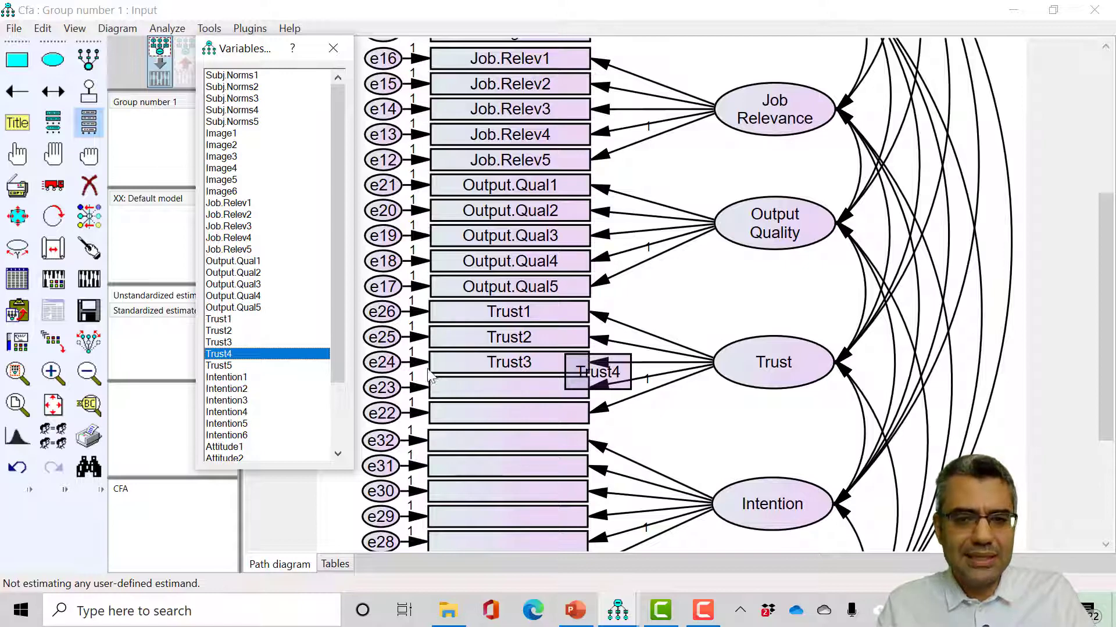
left_click(89, 185)
left_click(572, 391)
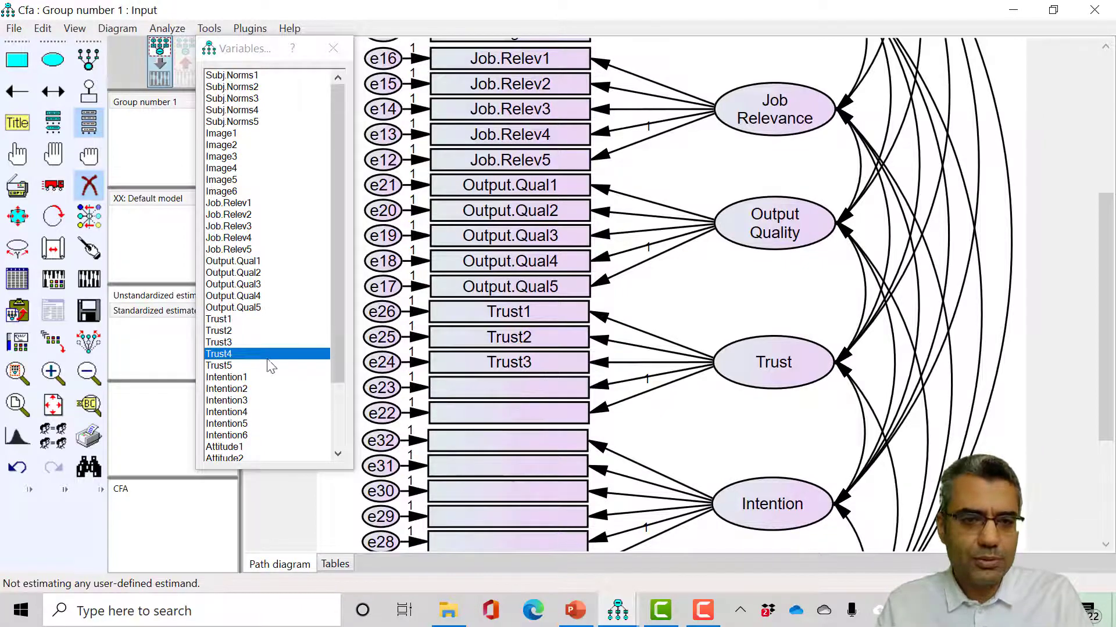
left_click_drag(269, 356, 514, 400)
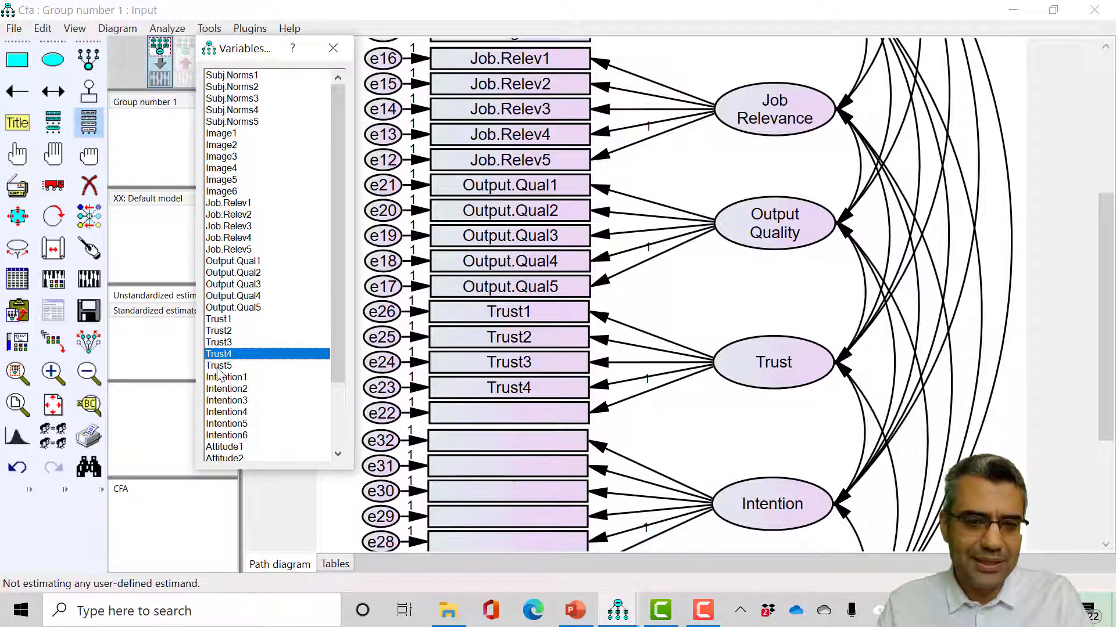
left_click_drag(226, 366, 501, 419)
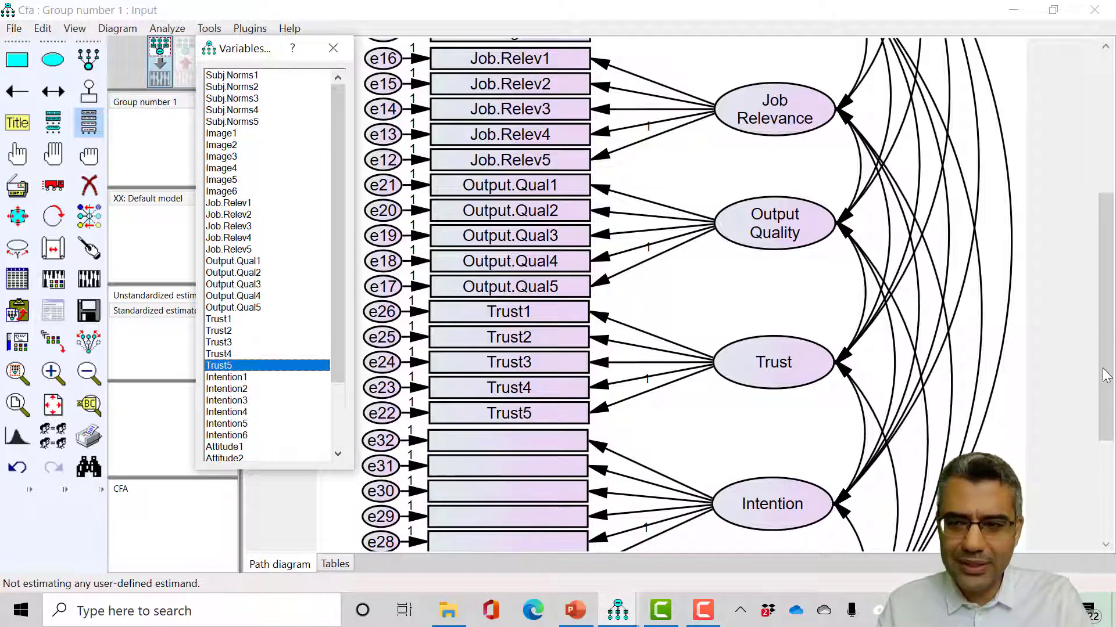
Assign variables Intention1 to Intention6 to the Intention indicators, in order from e32 down to e27.
left_click_drag(1107, 369, 1107, 469)
left_click_drag(250, 377, 484, 255)
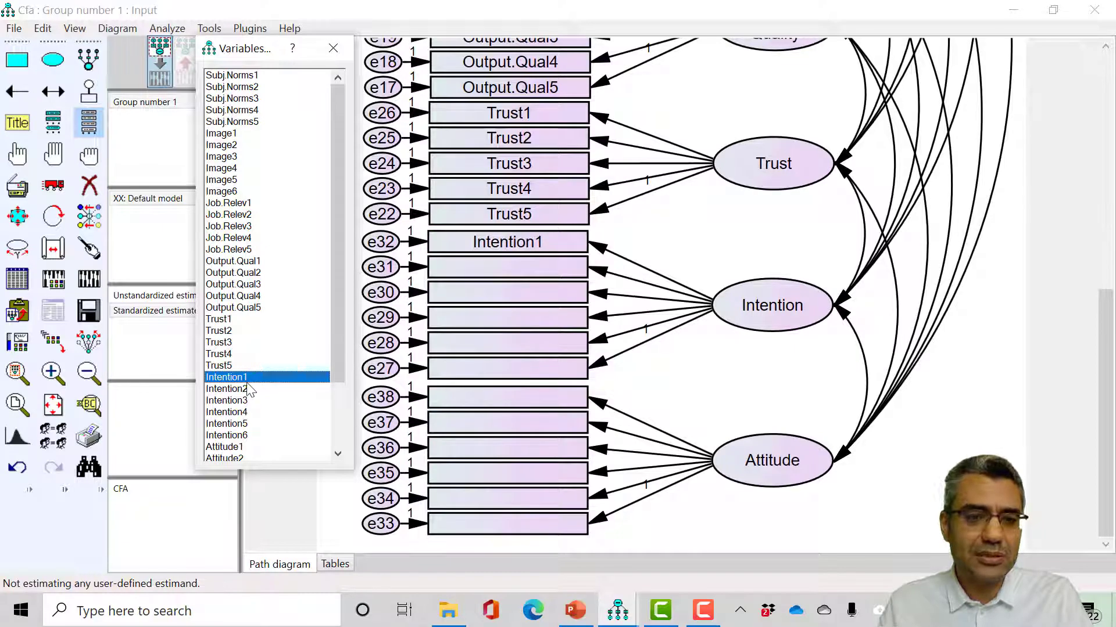
left_click_drag(245, 389, 491, 268)
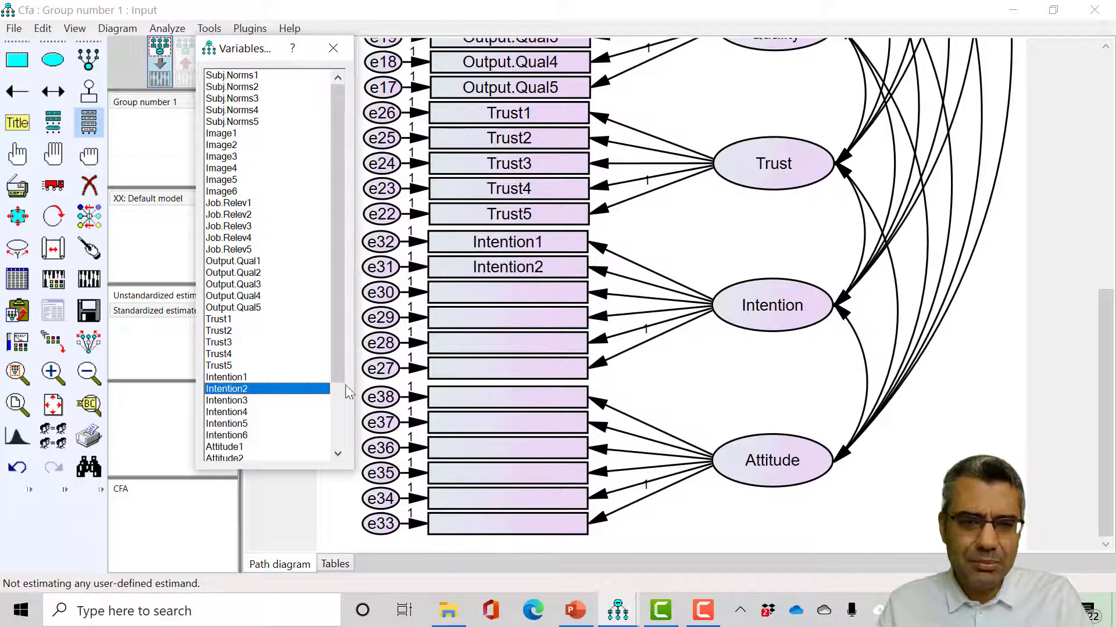
left_click_drag(256, 401, 493, 301)
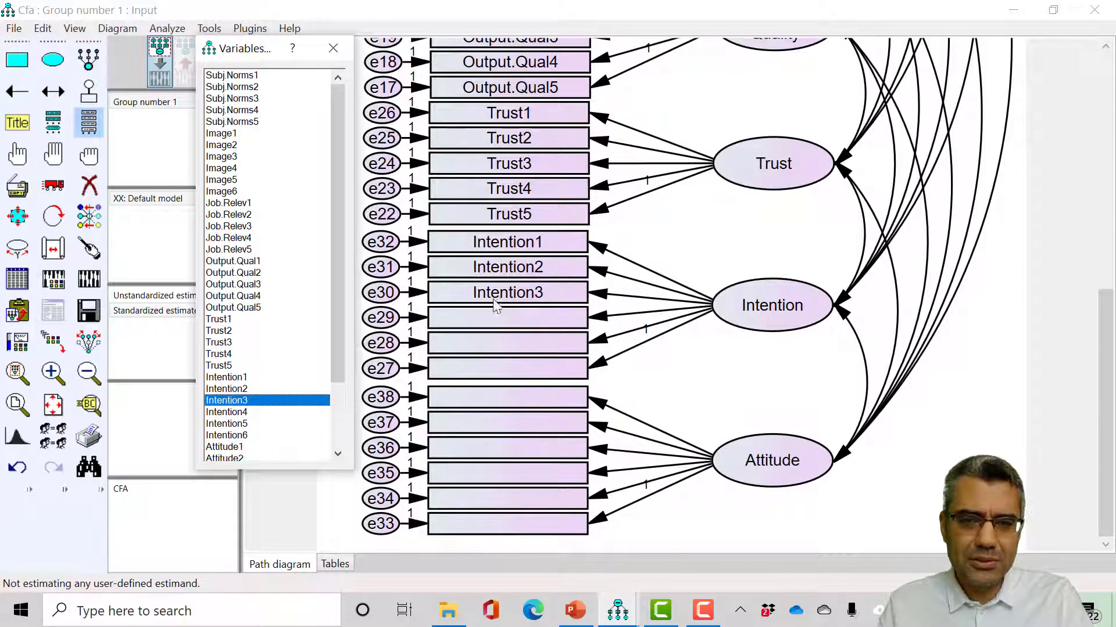
left_click_drag(253, 413, 498, 343)
left_click_drag(295, 437, 505, 367)
Assign variables Attitude1 to Attitude6 to the Attitude indicators, from e38 down to e33, and close the dataset variable list.
scroll(333, 356, "down", 3)
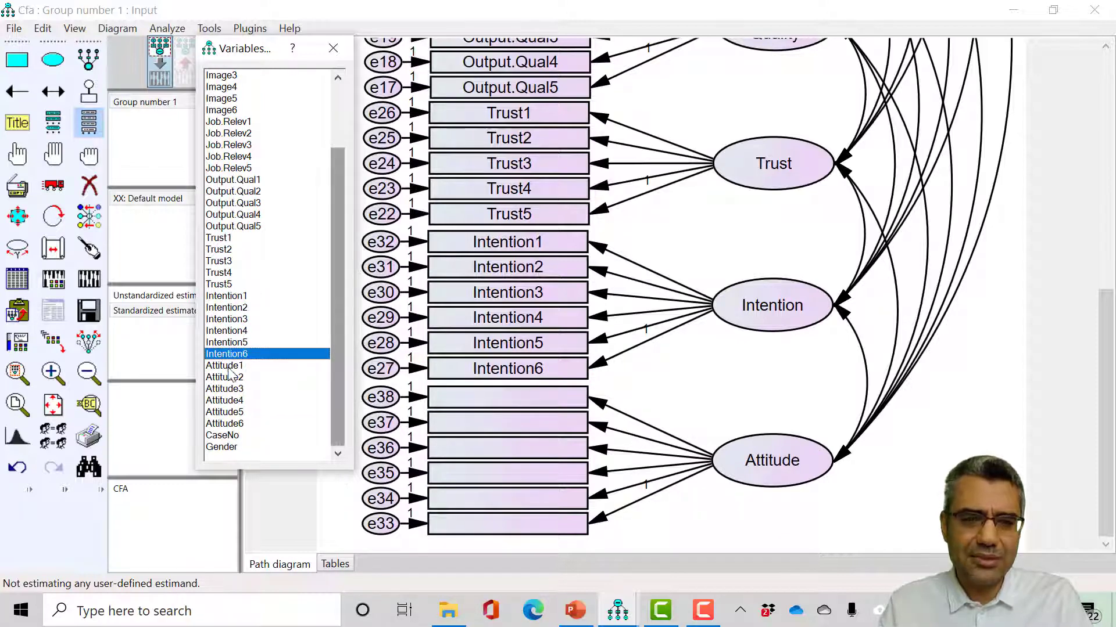
left_click_drag(229, 366, 493, 395)
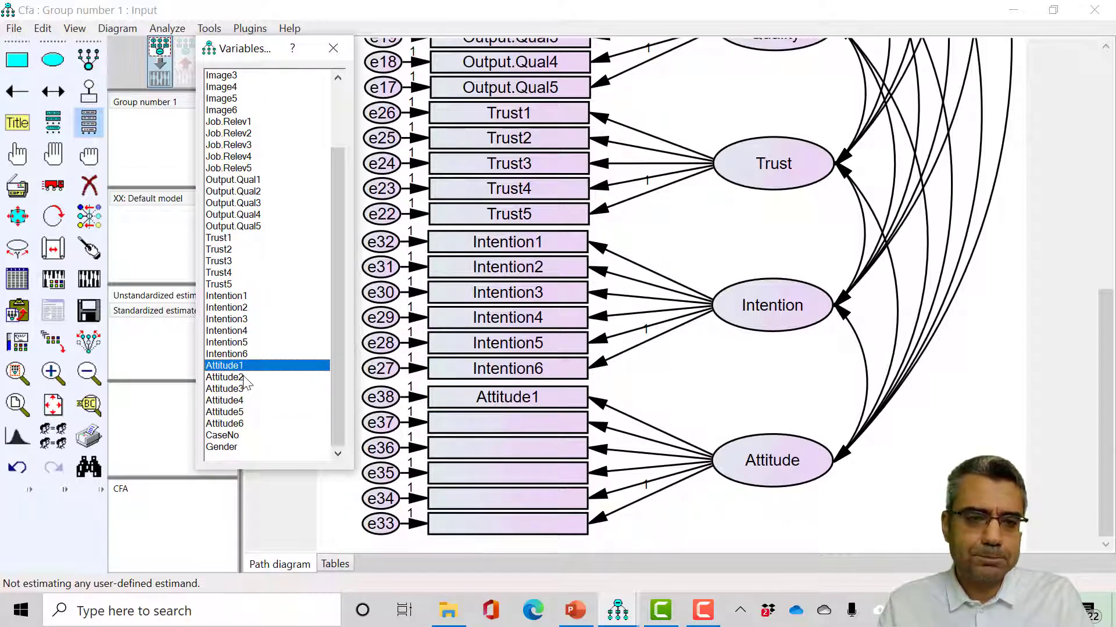
left_click_drag(245, 378, 489, 459)
left_click_drag(242, 405, 487, 472)
left_click_drag(261, 417, 498, 510)
left_click_drag(257, 424, 490, 521)
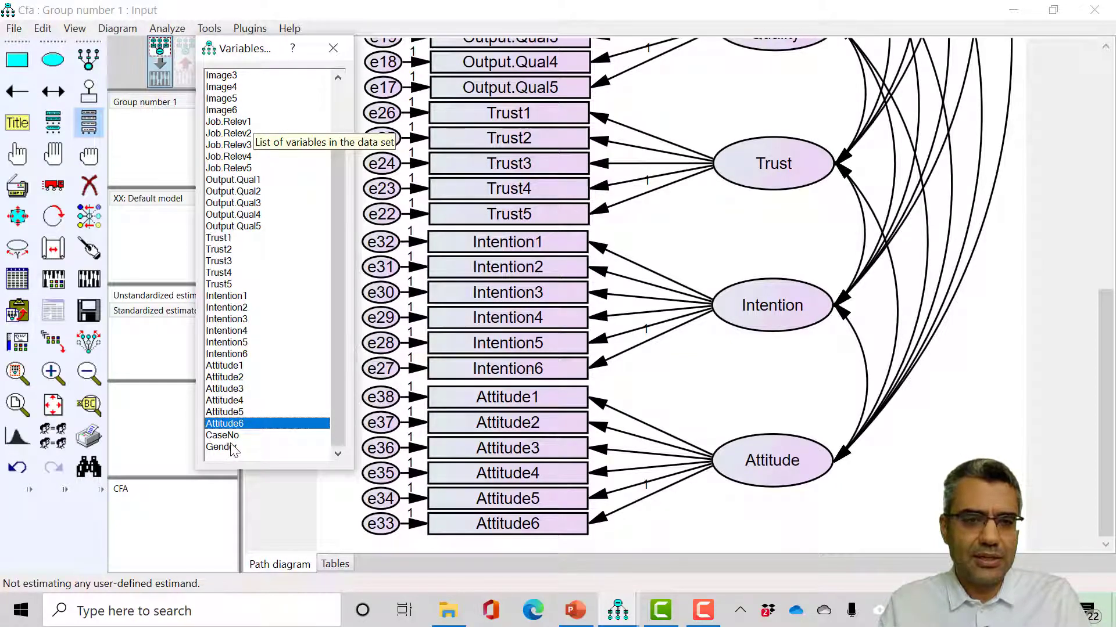
left_click(333, 51)
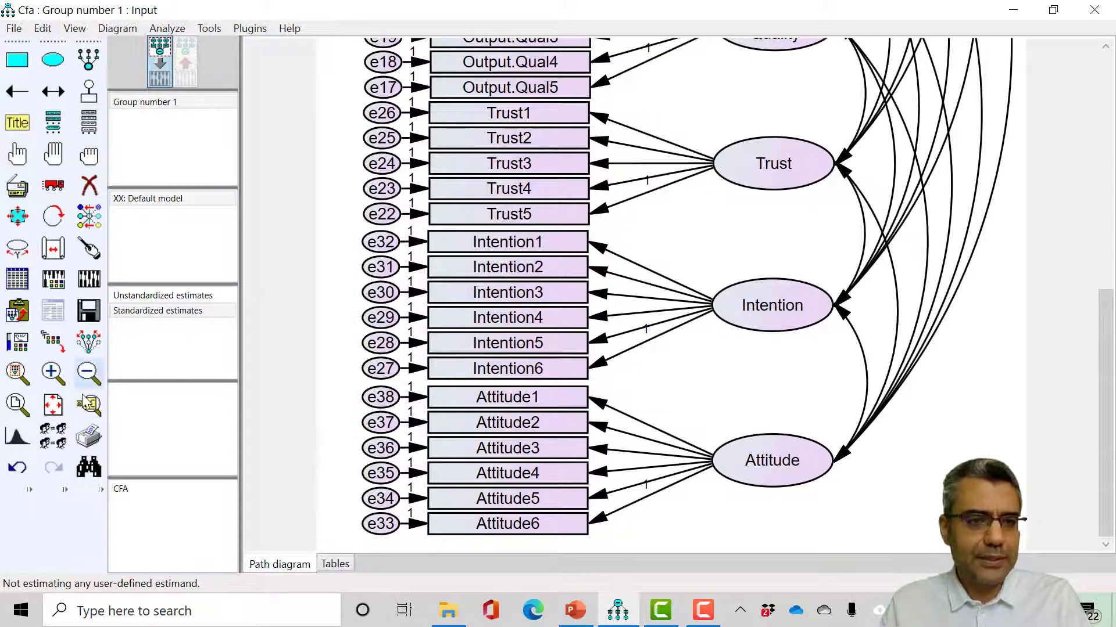
left_click(53, 405)
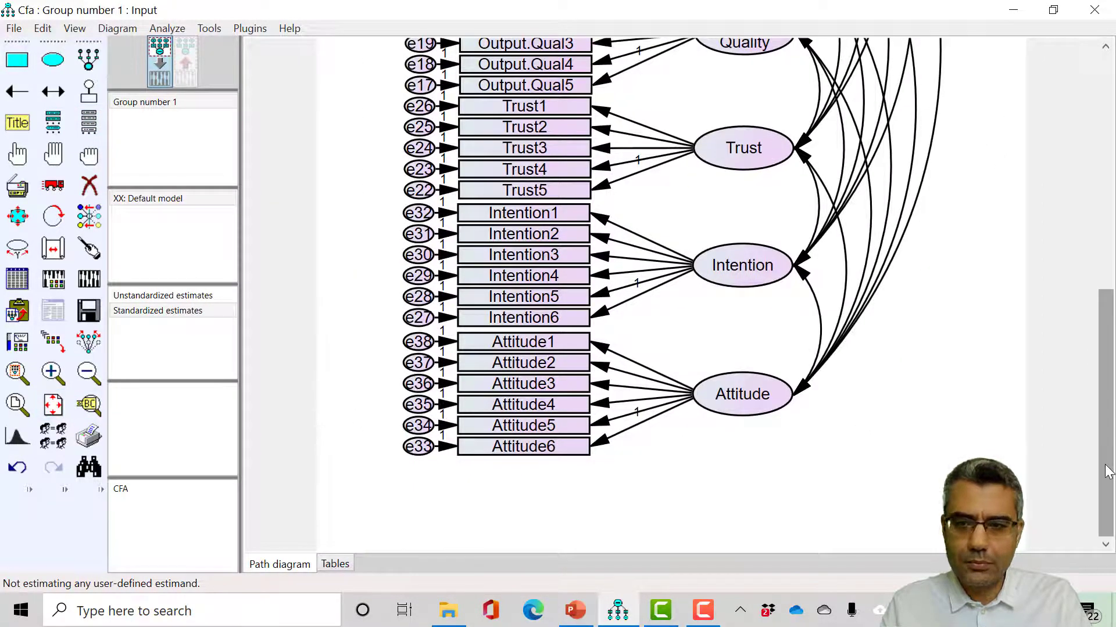
scroll(1079, 351, "up", 5)
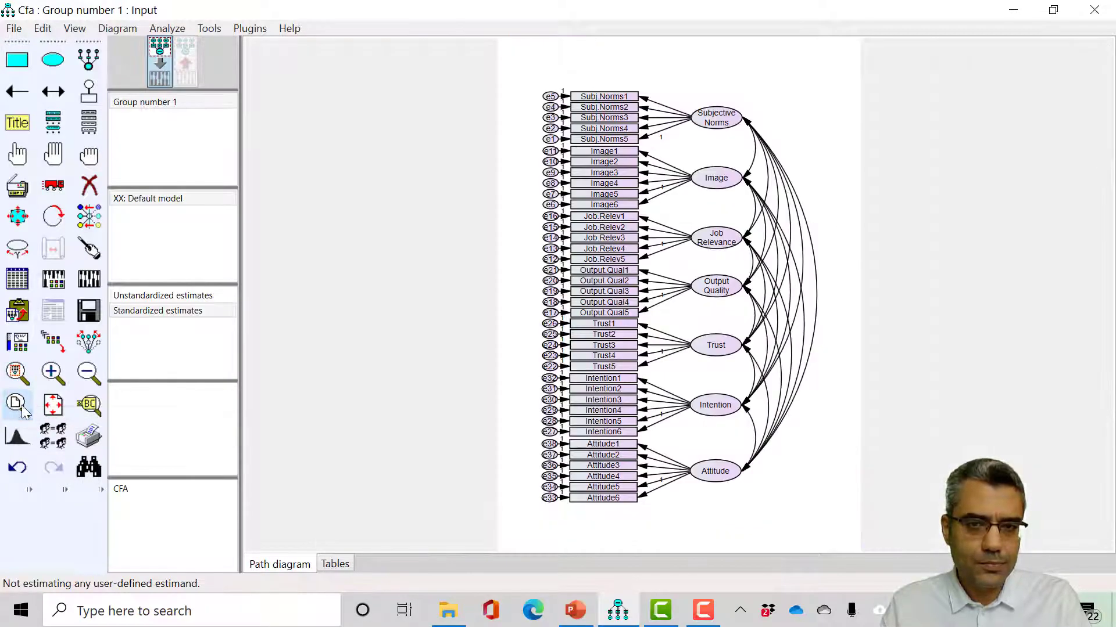
left_click(17, 404)
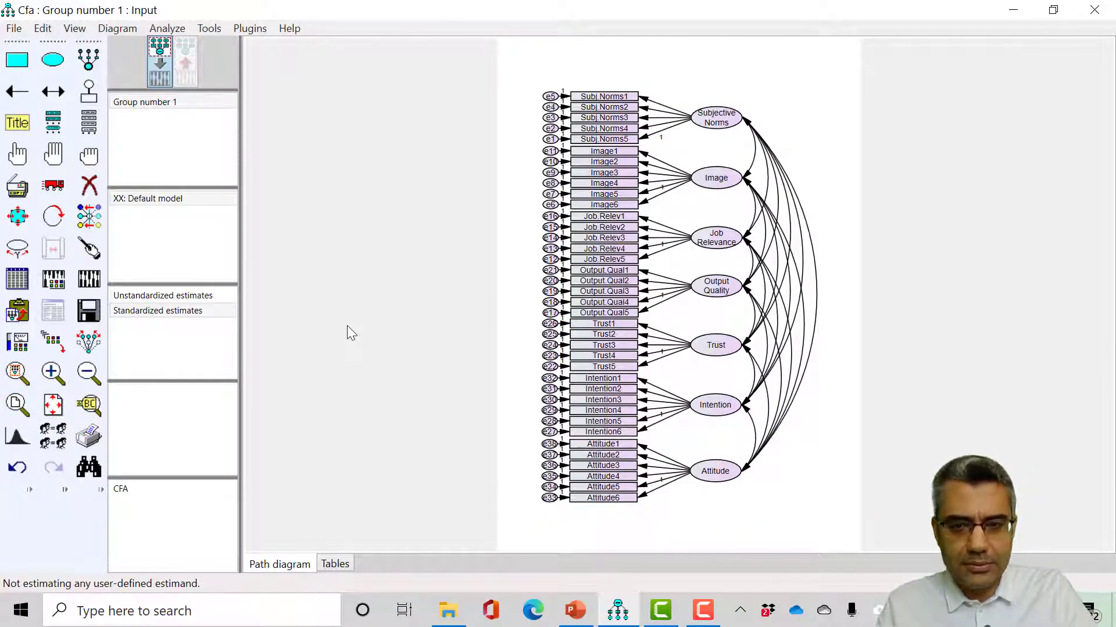
key("ctrl+z")
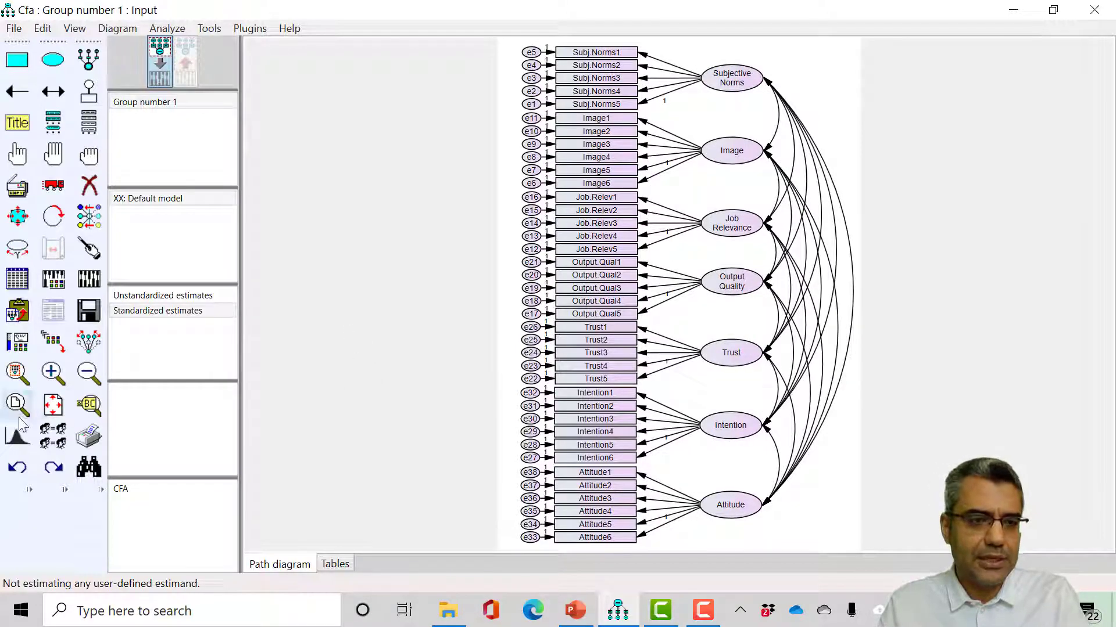
Resize the path diagram to fit within the page and show the whole page.
left_click(53, 408)
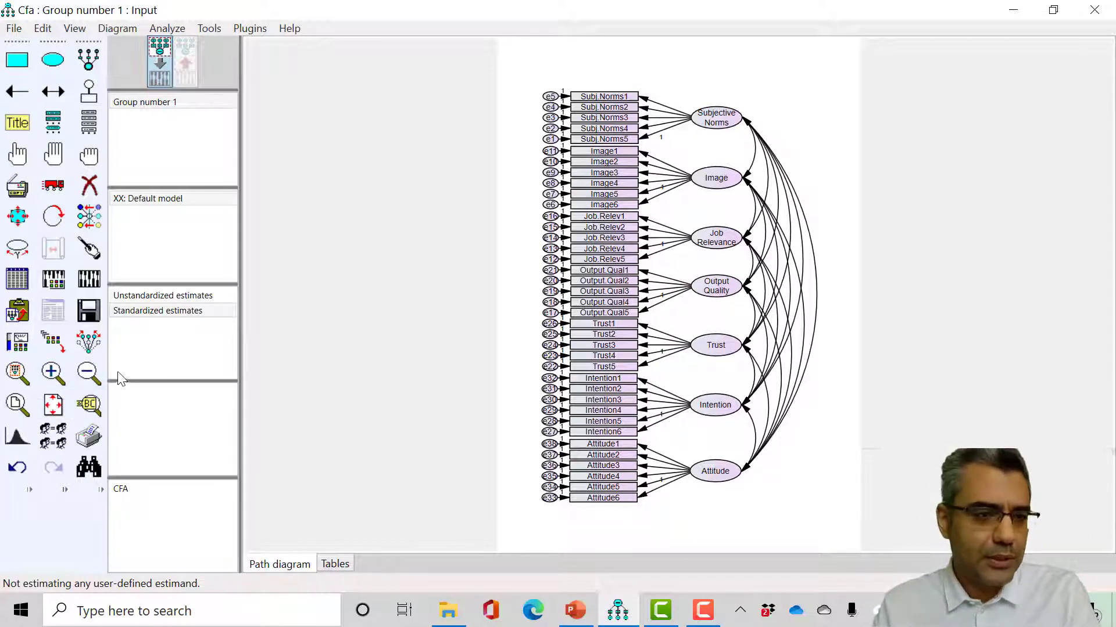
left_click(21, 408)
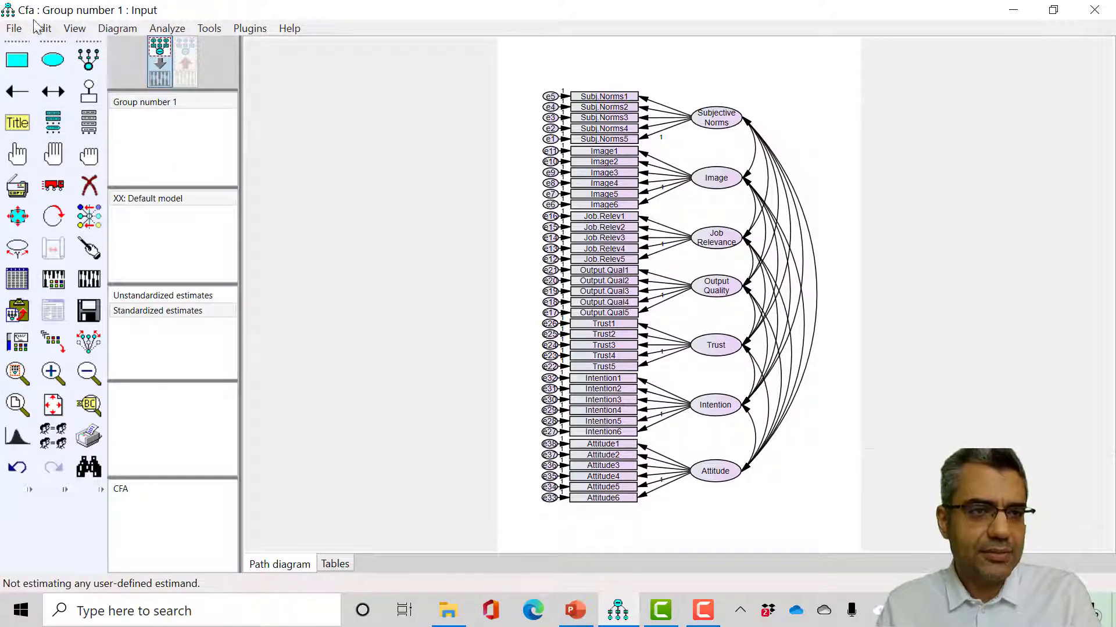
Save the path diagram and check the estimation method in the analysis properties.
left_click(14, 29)
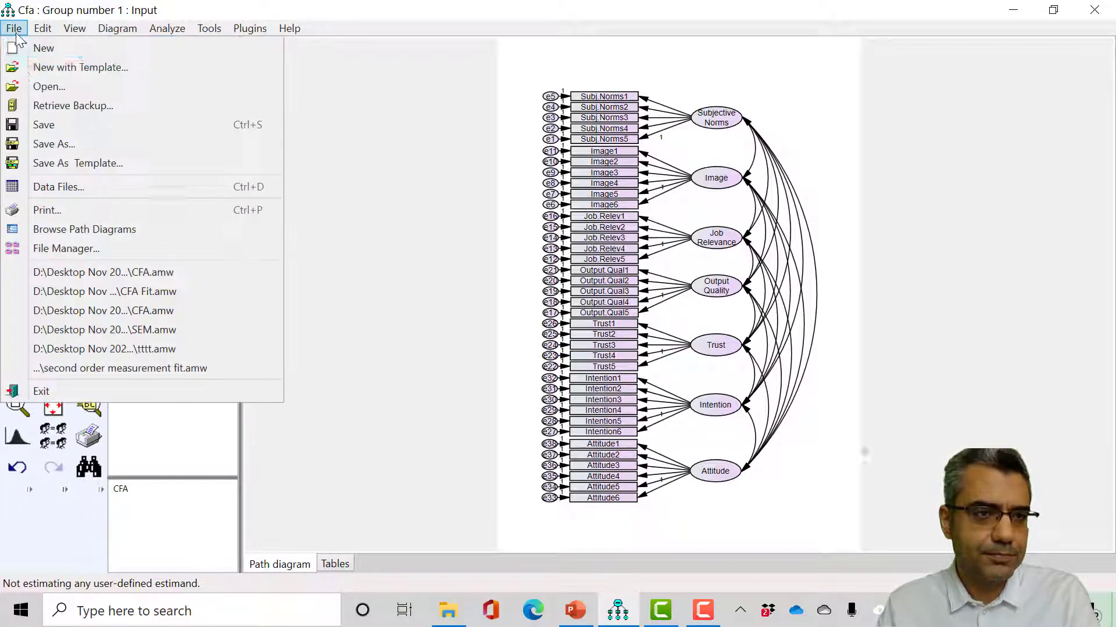
left_click(50, 128)
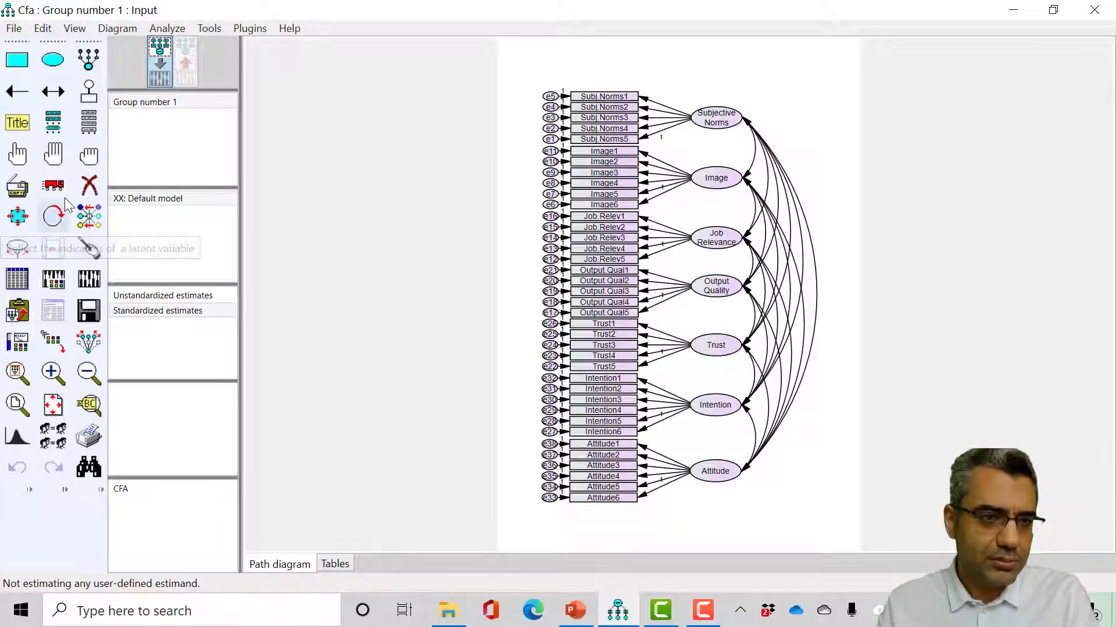
left_click(53, 281)
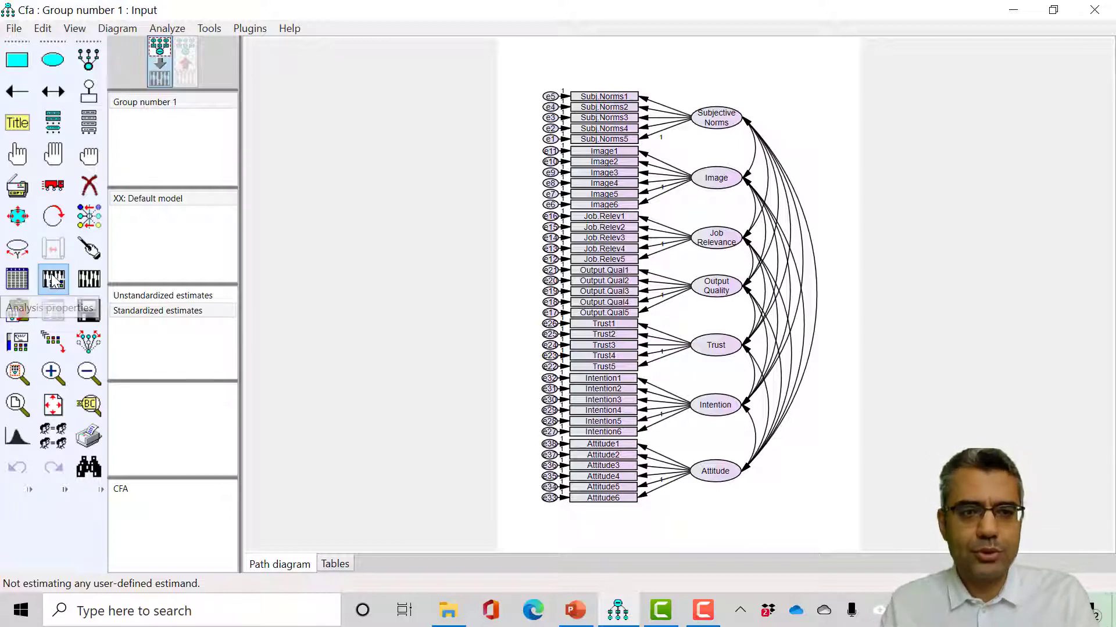
left_click_drag(498, 45, 401, 76)
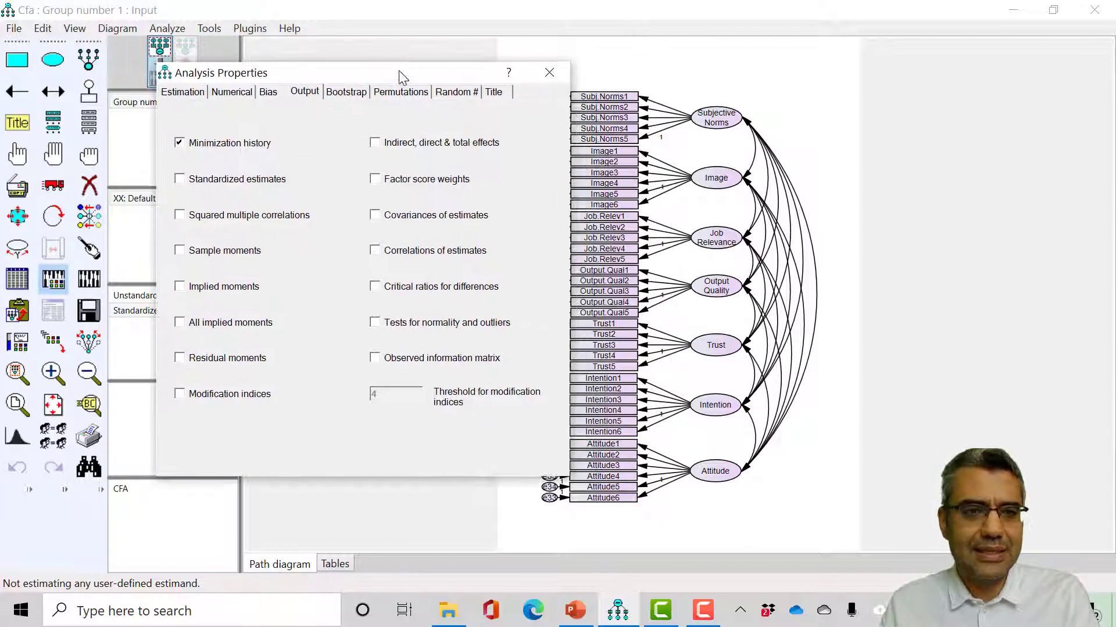
left_click(182, 94)
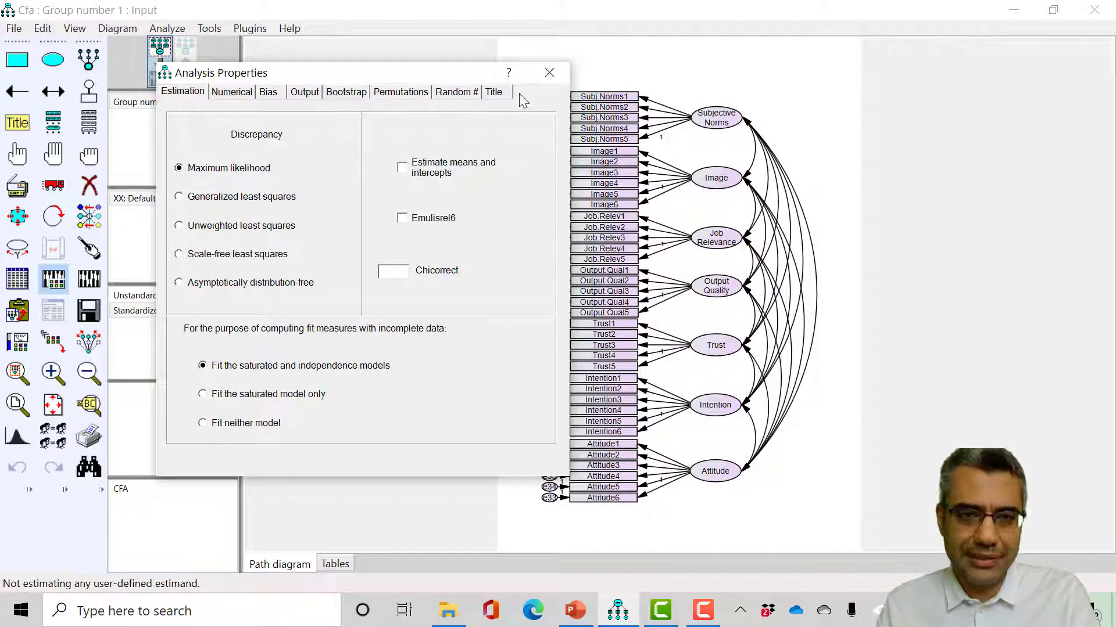
left_click_drag(371, 73, 323, 64)
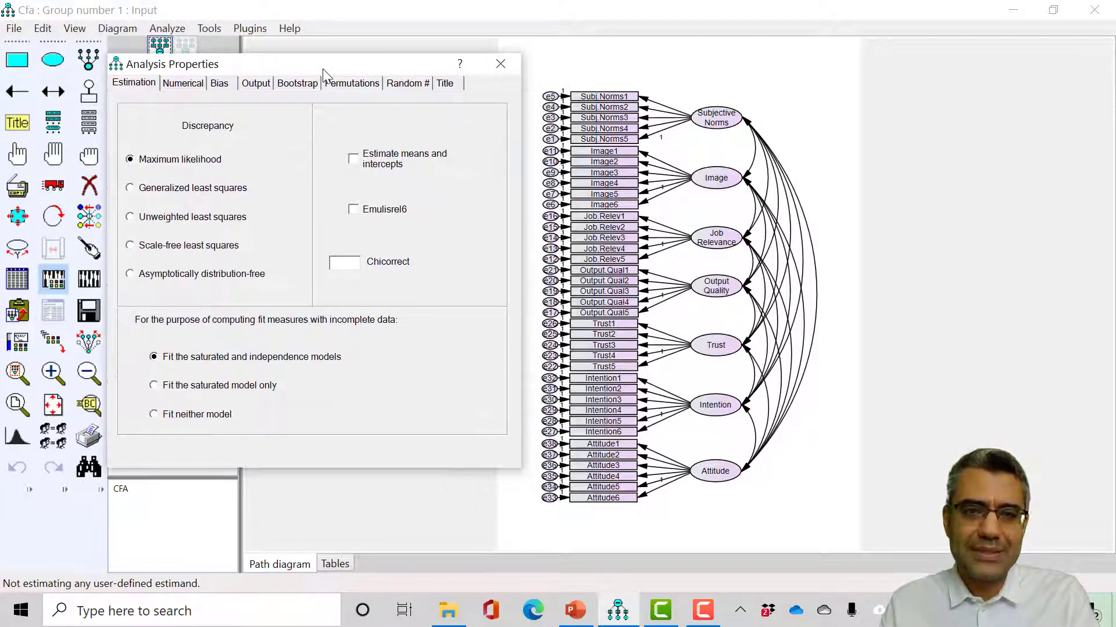
Request standardized estimates, residual moments, modification indices, and tests for normality and outliers as analysis output.
left_click(254, 86)
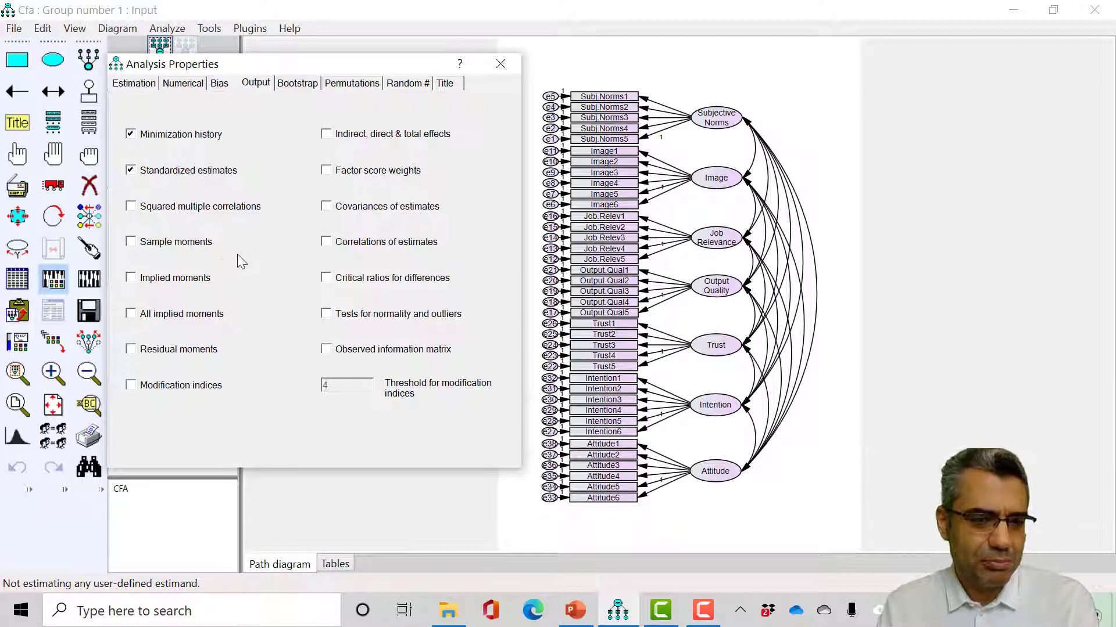
left_click(158, 350)
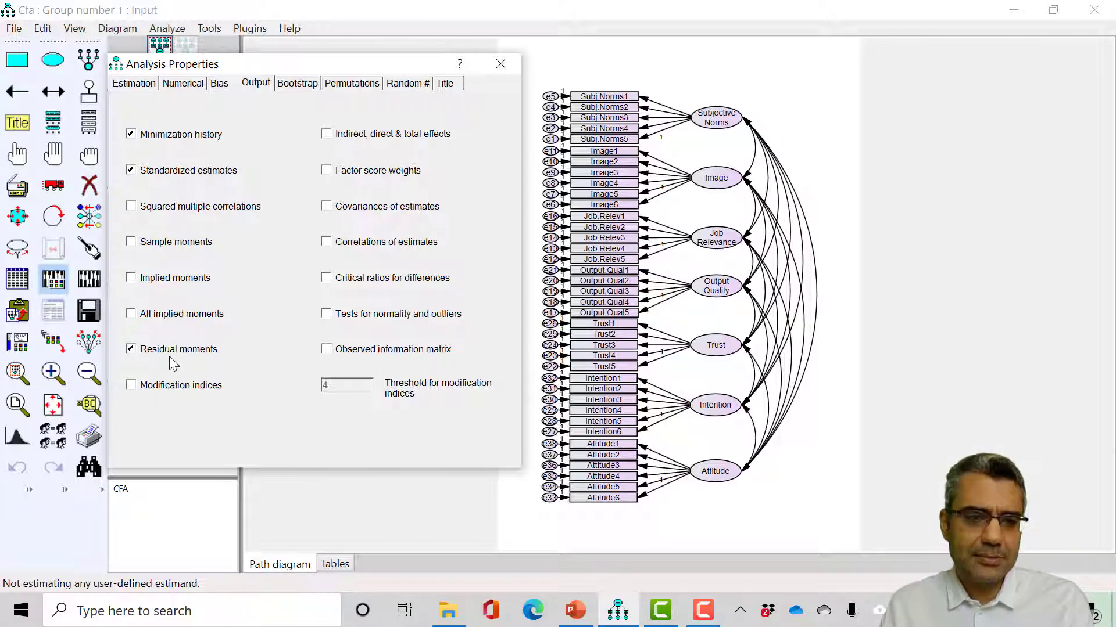
left_click(179, 388)
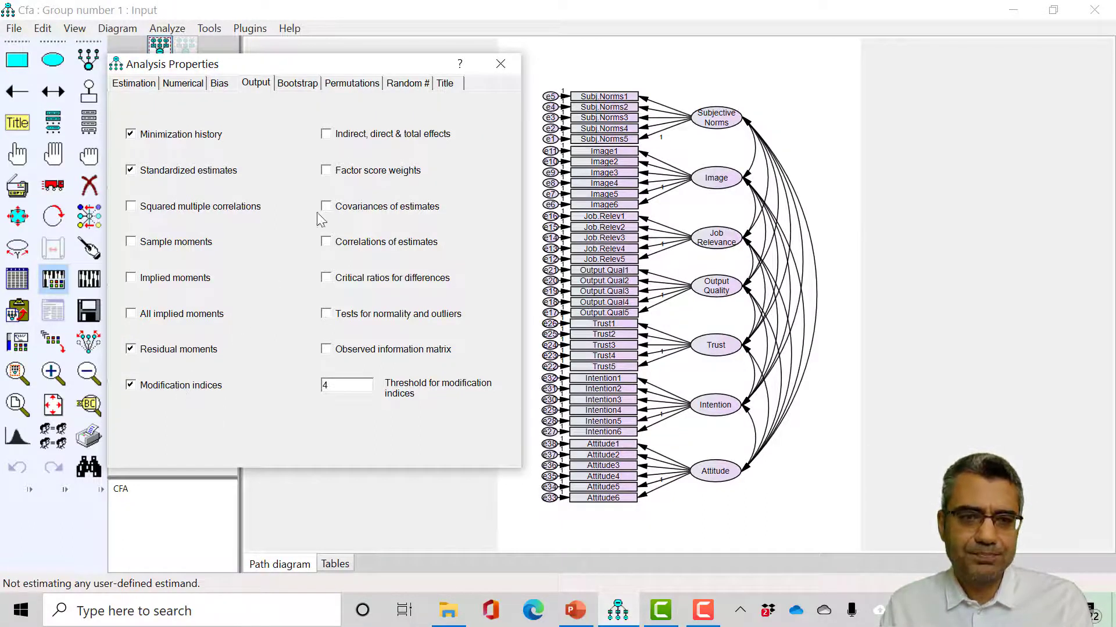
left_click(364, 314)
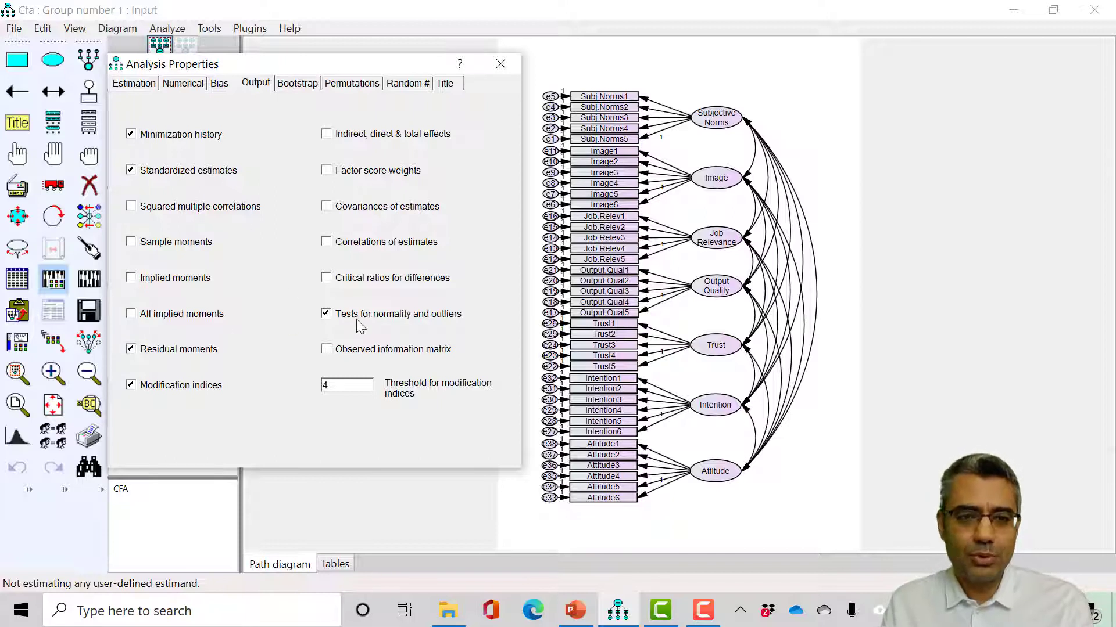
left_click(499, 64)
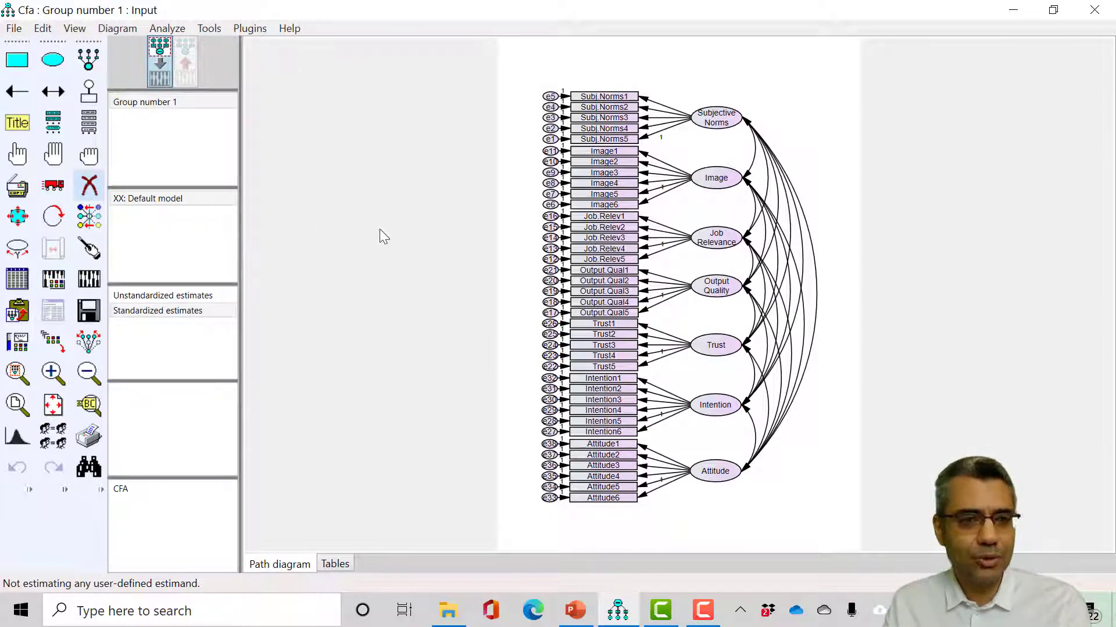
Recheck the analysis output options, then calculate the model estimates and show them on the output path diagram.
left_click(54, 281)
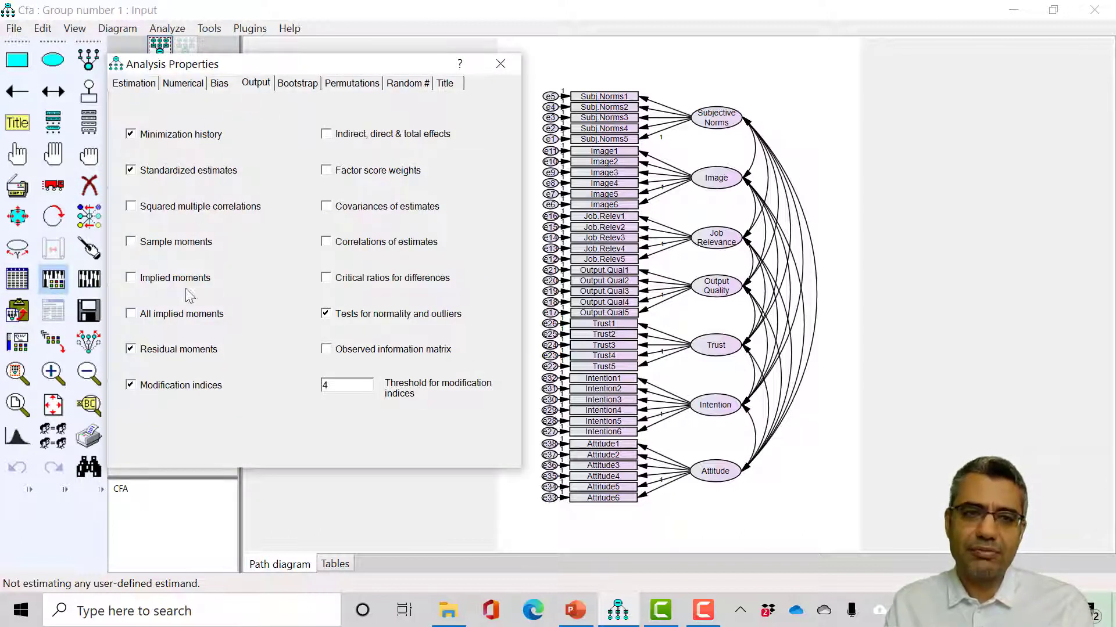
left_click(511, 61)
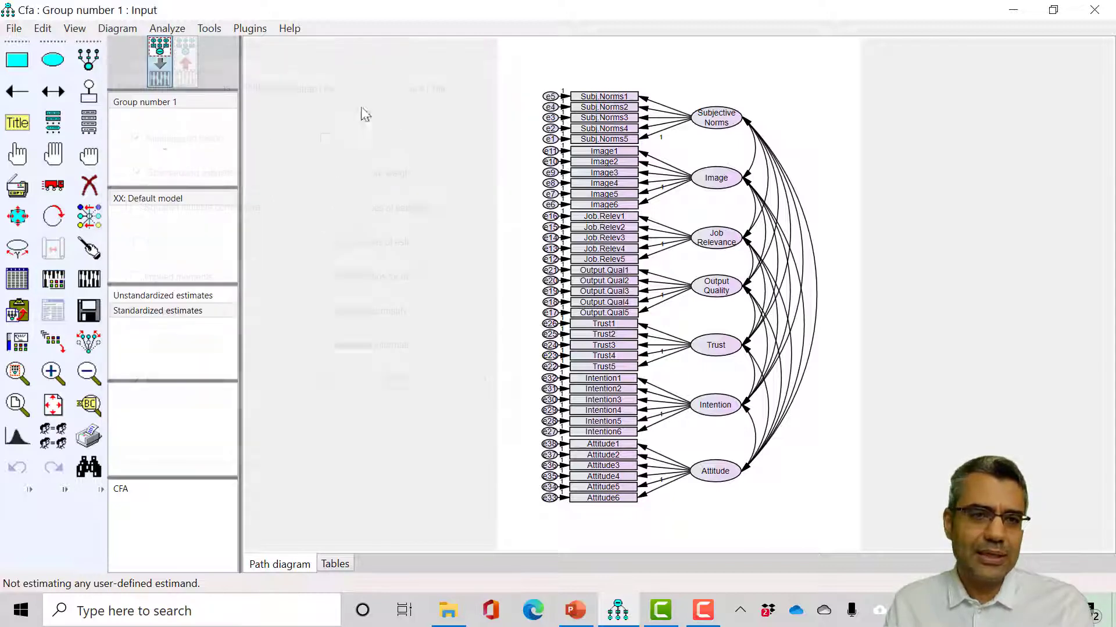
left_click(89, 279)
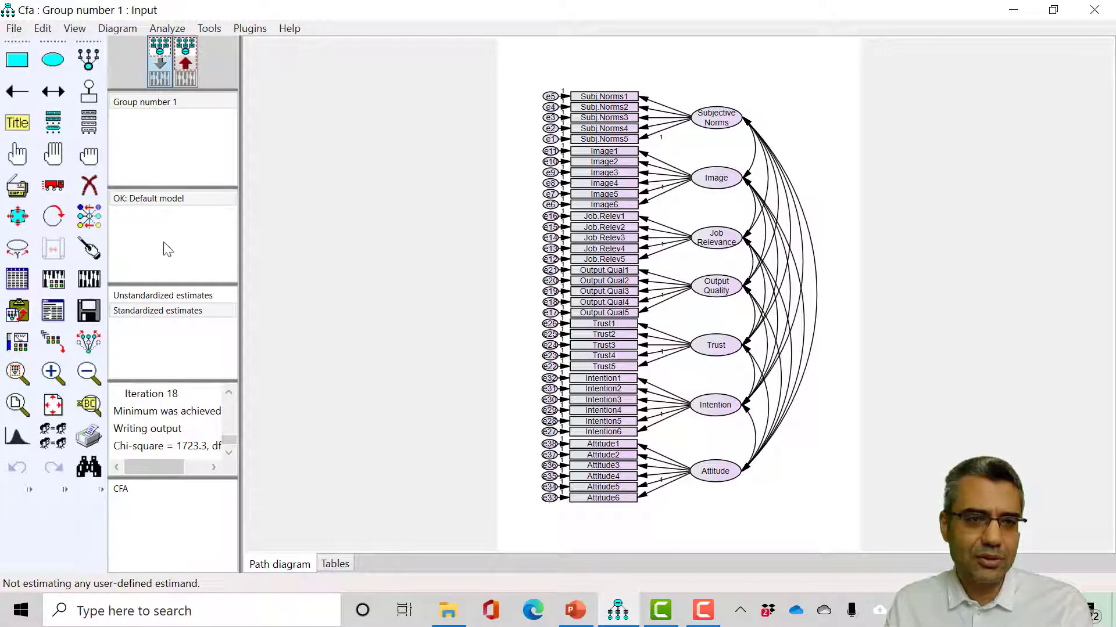
left_click(187, 67)
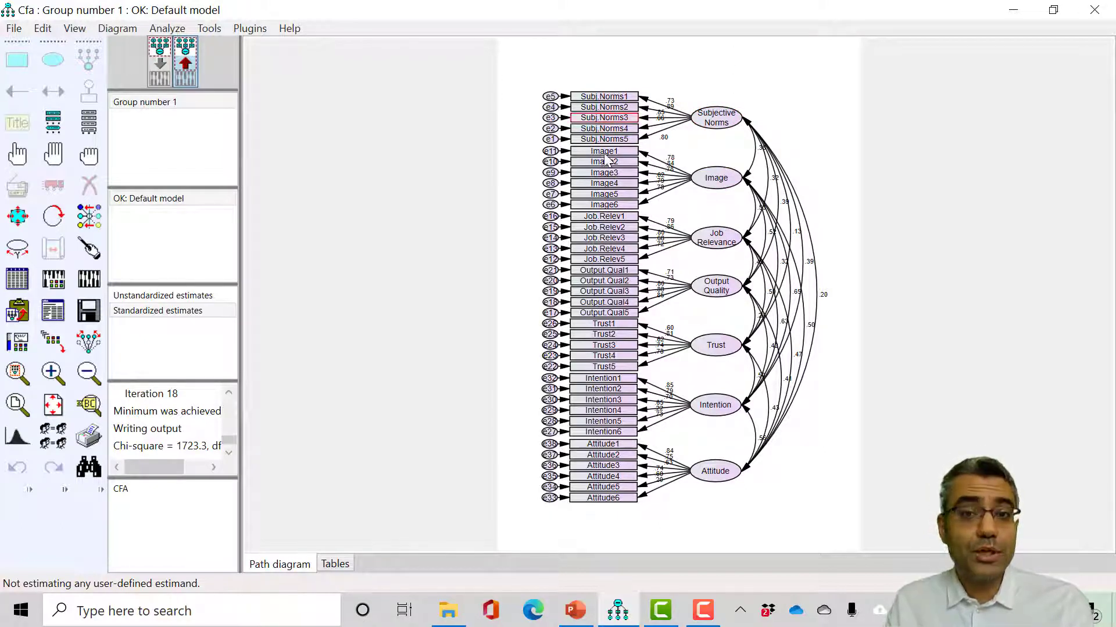
Inspect the object properties of the Image construct in both the output and input path diagrams, without changing anything.
double_click(716, 181)
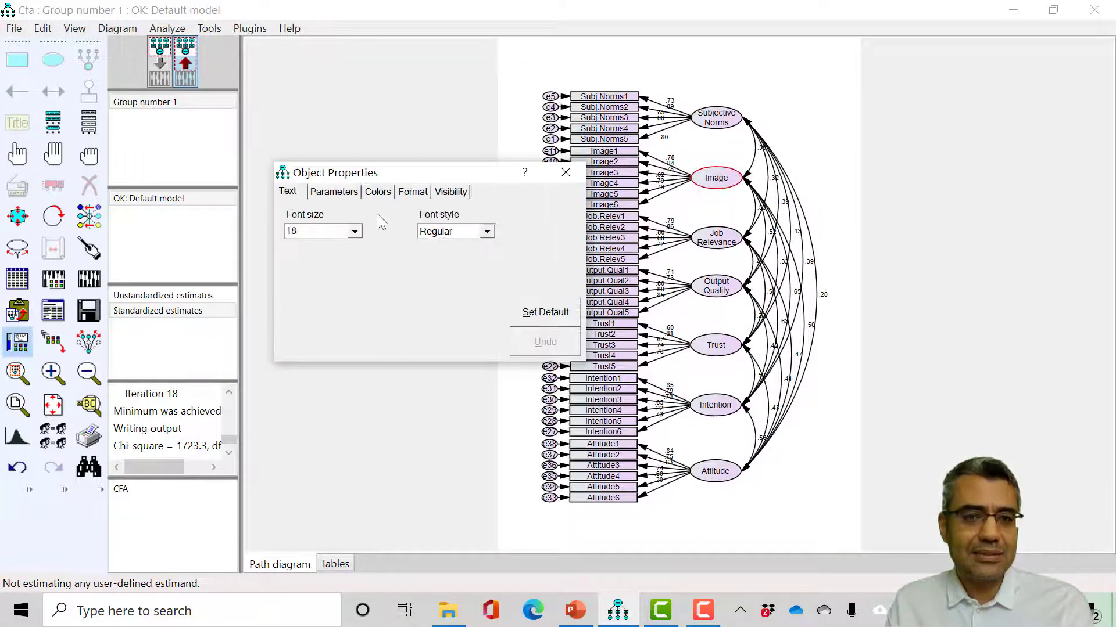
left_click(334, 193)
left_click(565, 173)
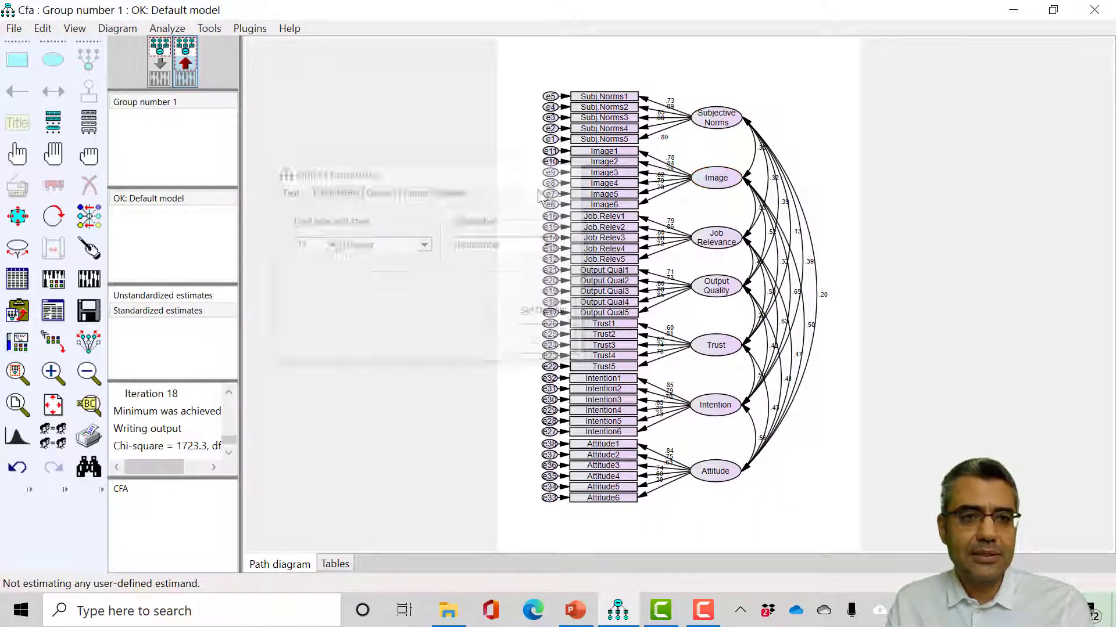
left_click(158, 58)
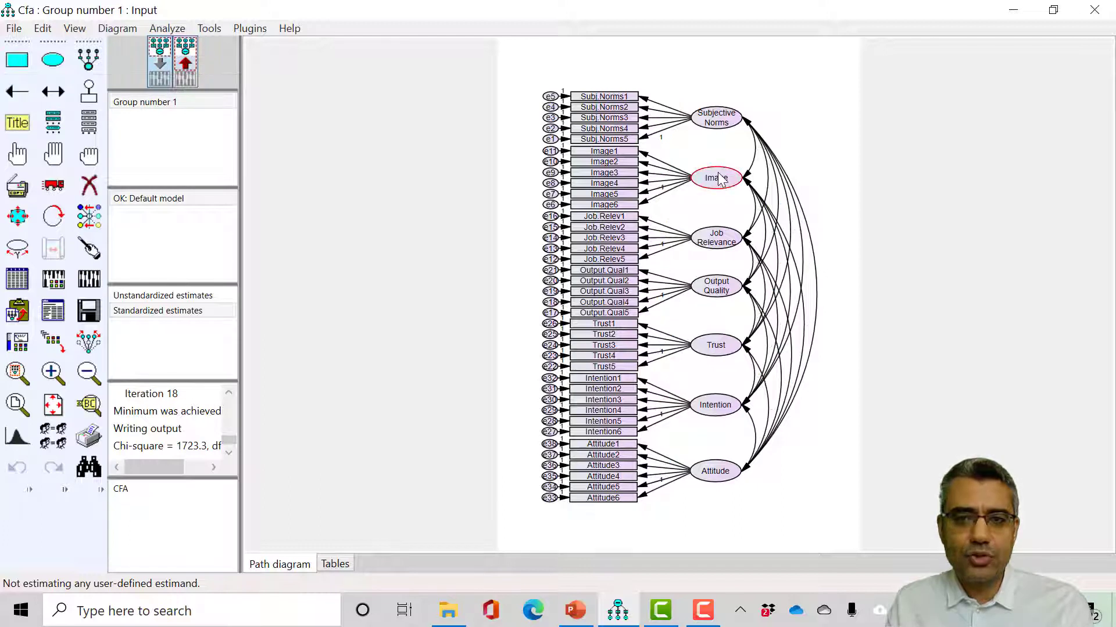
double_click(689, 187)
left_click(299, 192)
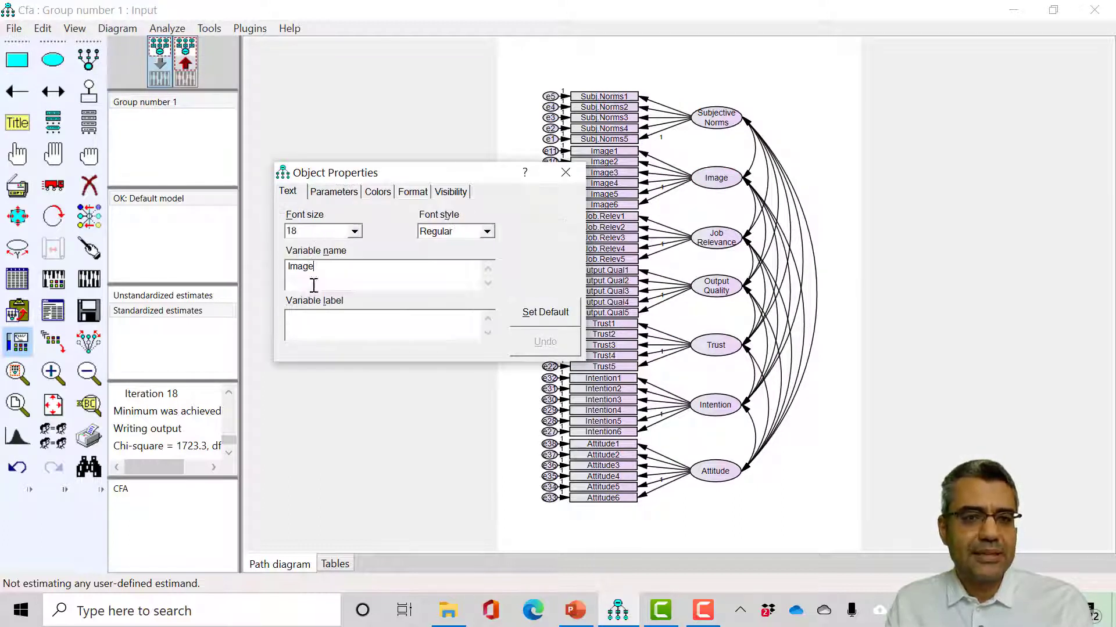
left_click(565, 172)
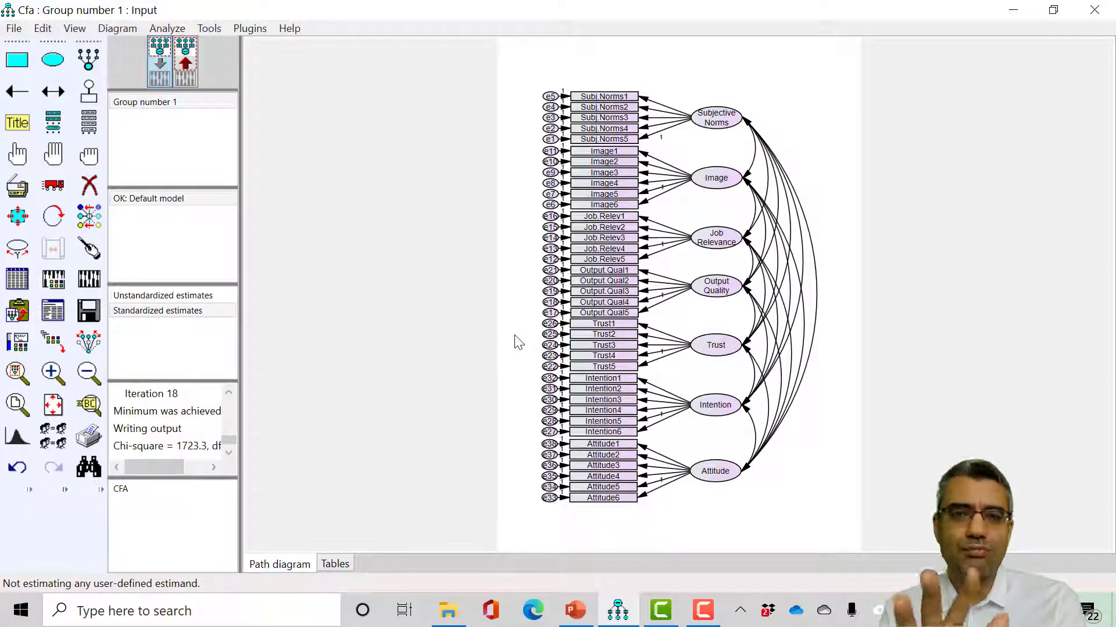
Compare the unstandardized and standardized estimates on the output path diagram, ending on the standardized ones.
left_click(187, 65)
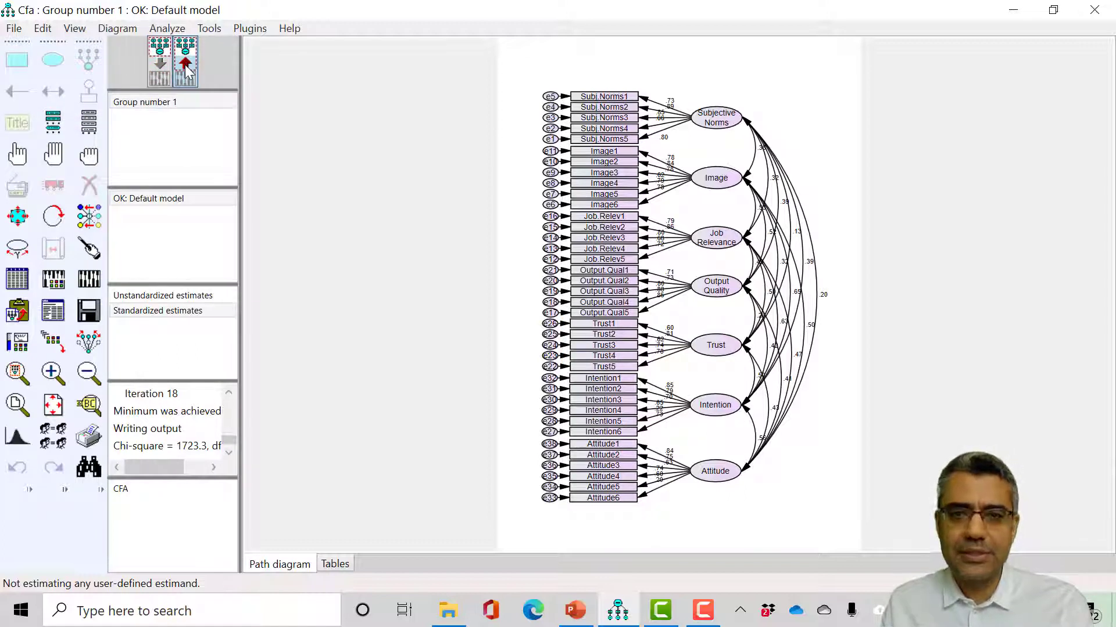
left_click(160, 293)
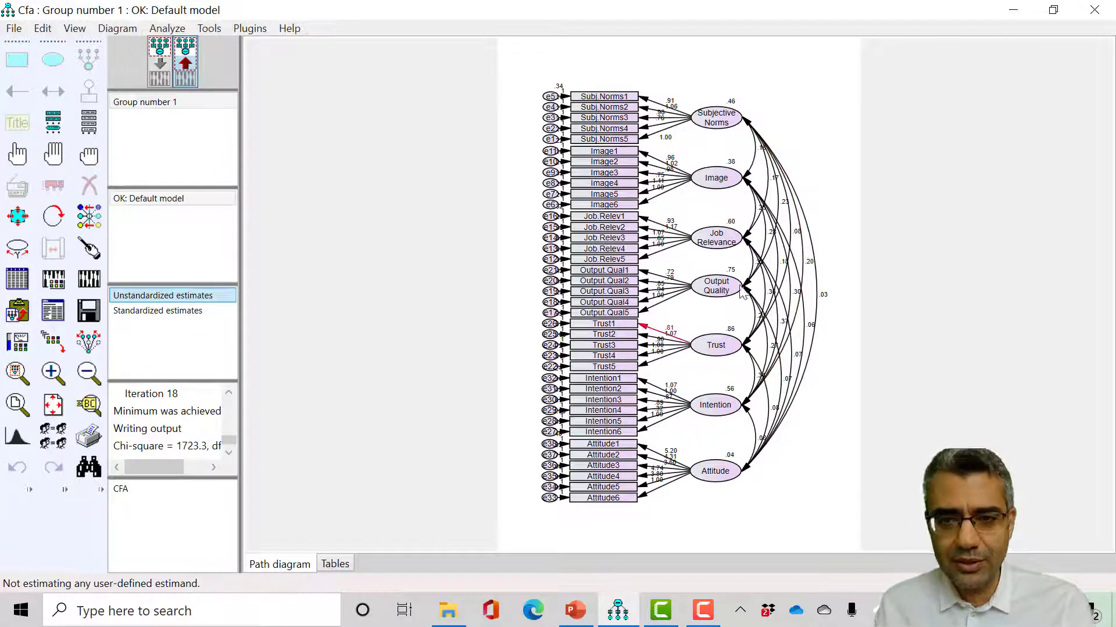
left_click(187, 311)
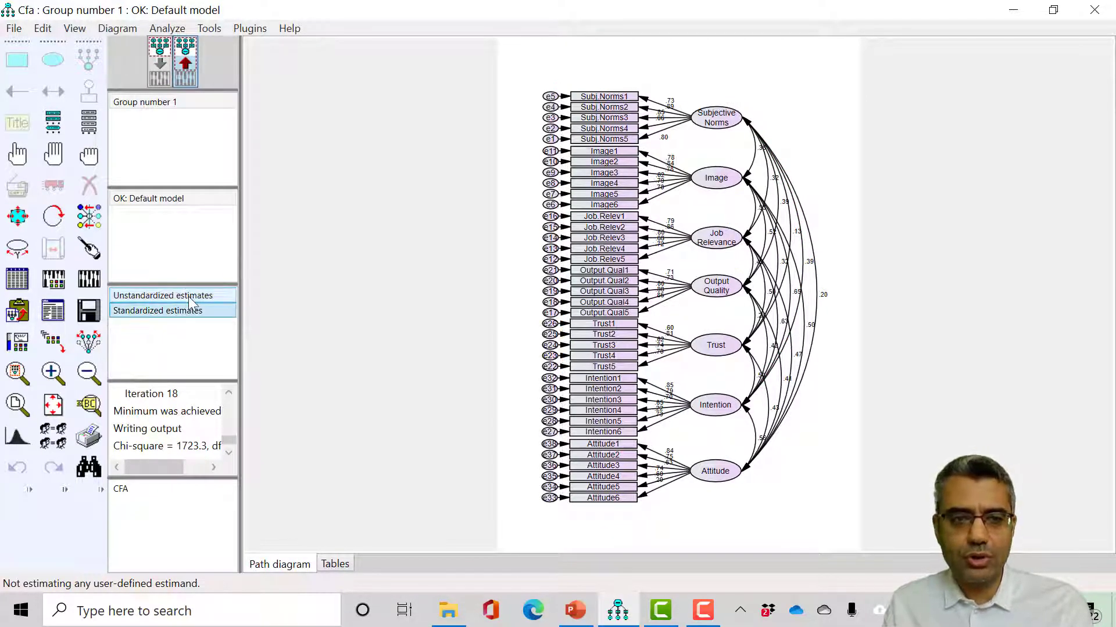
left_click(188, 297)
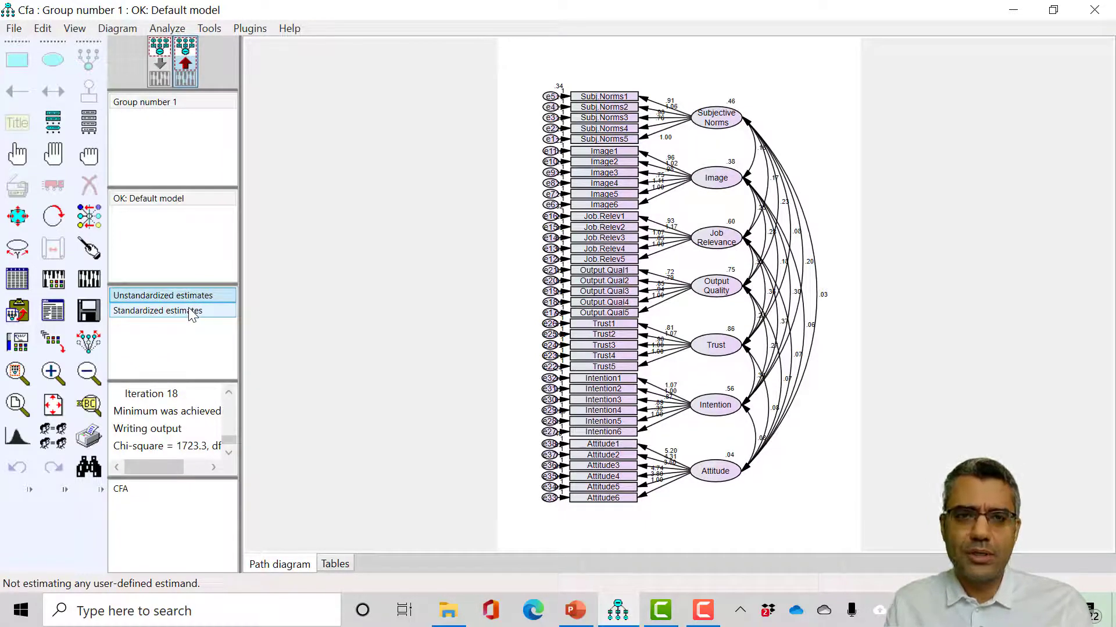
left_click(192, 313)
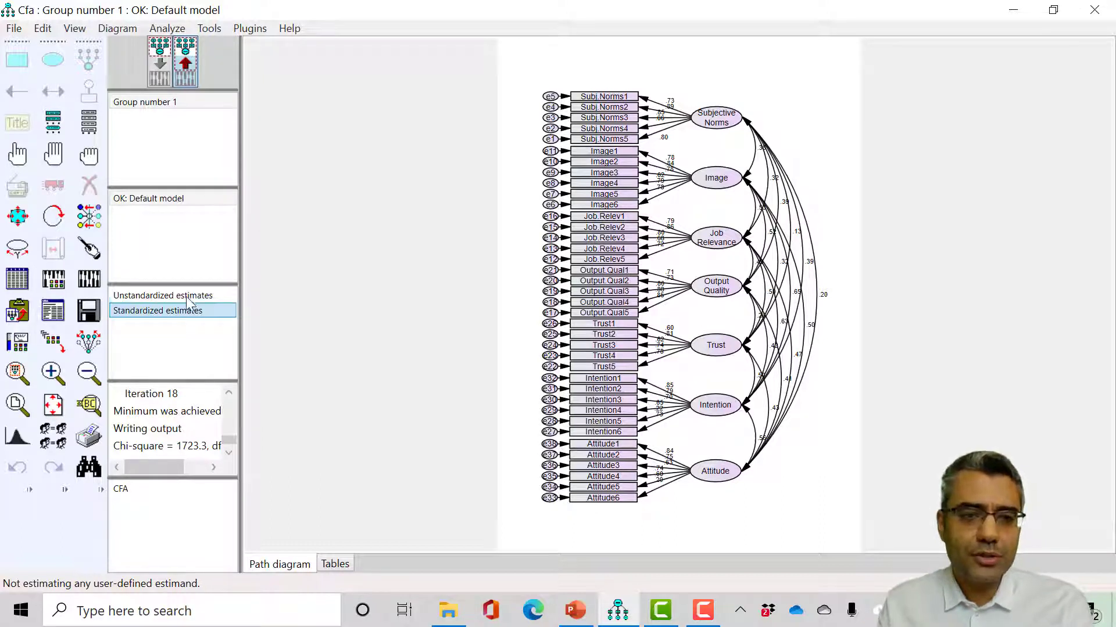
left_click(189, 297)
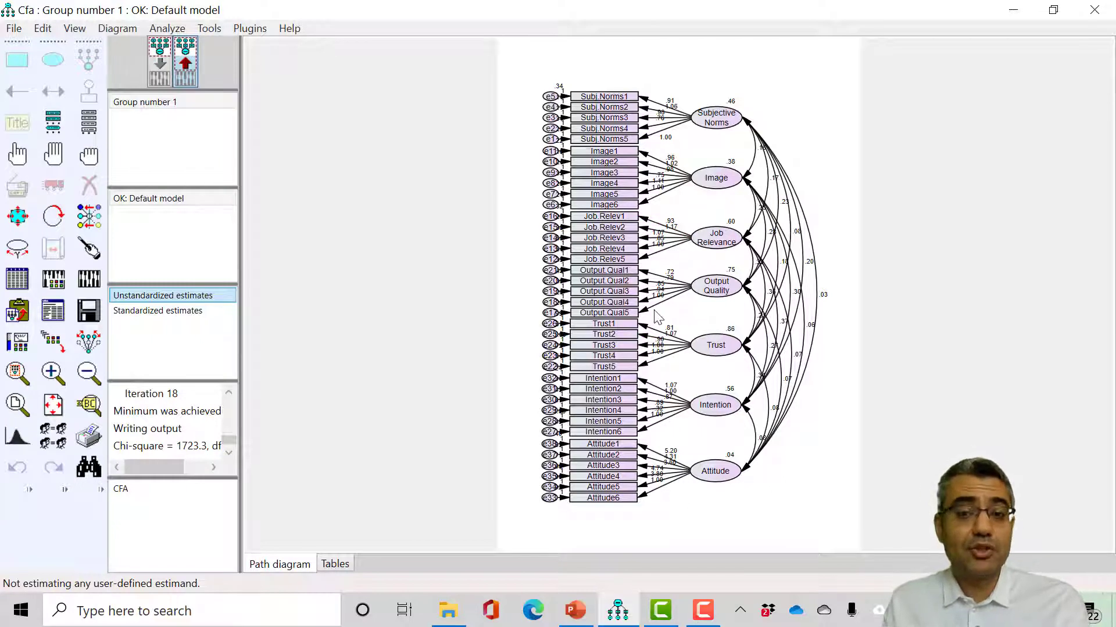
left_click(170, 313)
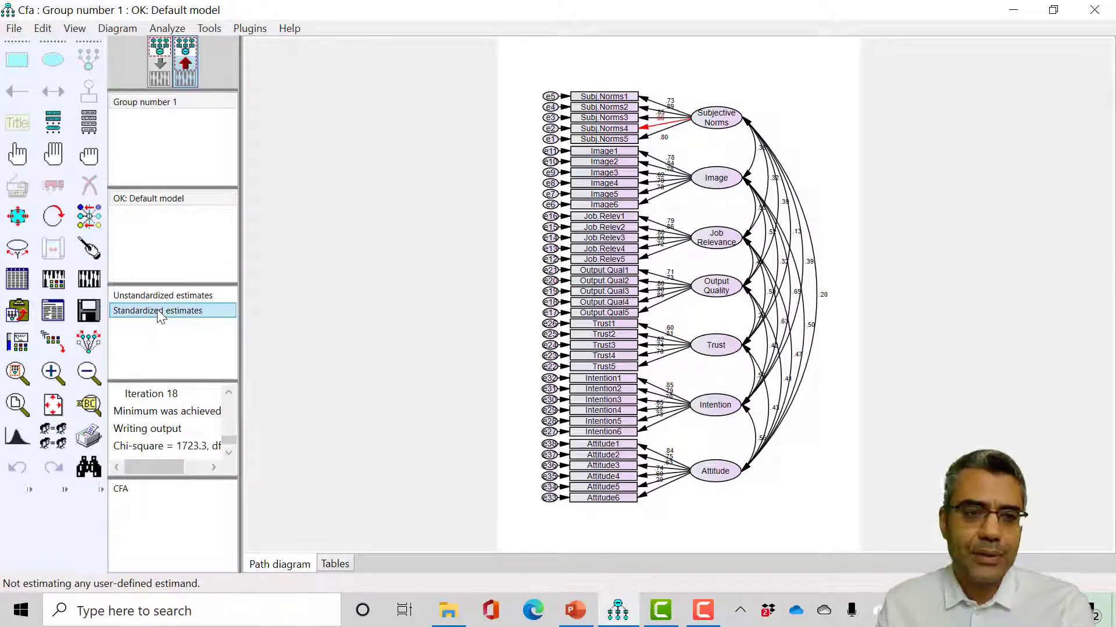
Magnify the standardized loadings on the diagram and consult the Measurement Model Assessment slide in PowerPoint before returning to Amos.
left_click(90, 405)
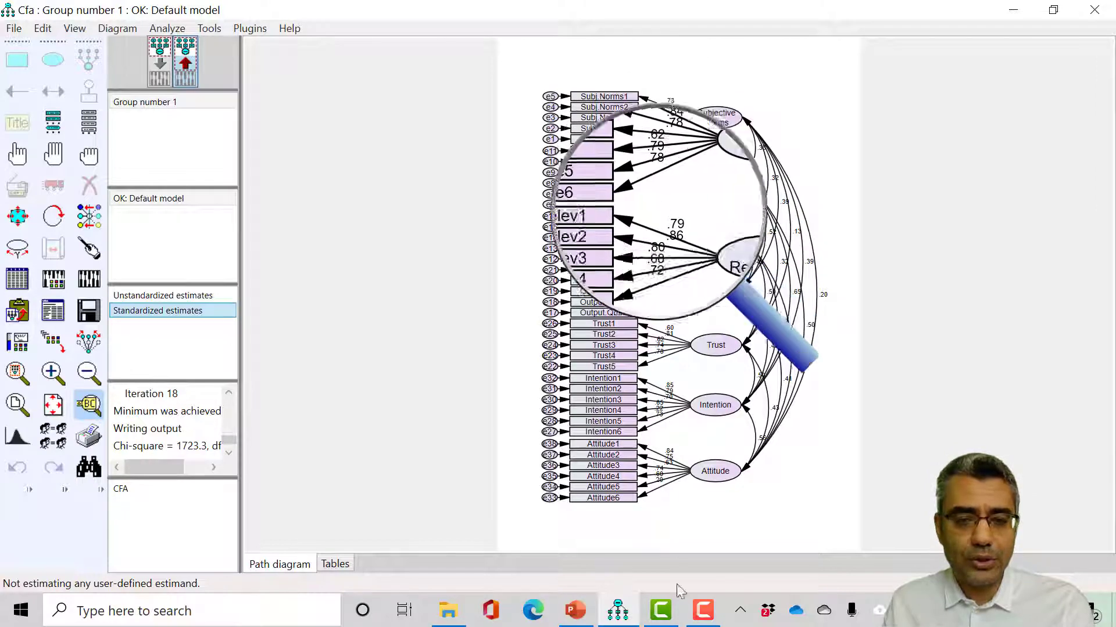
left_click(577, 610)
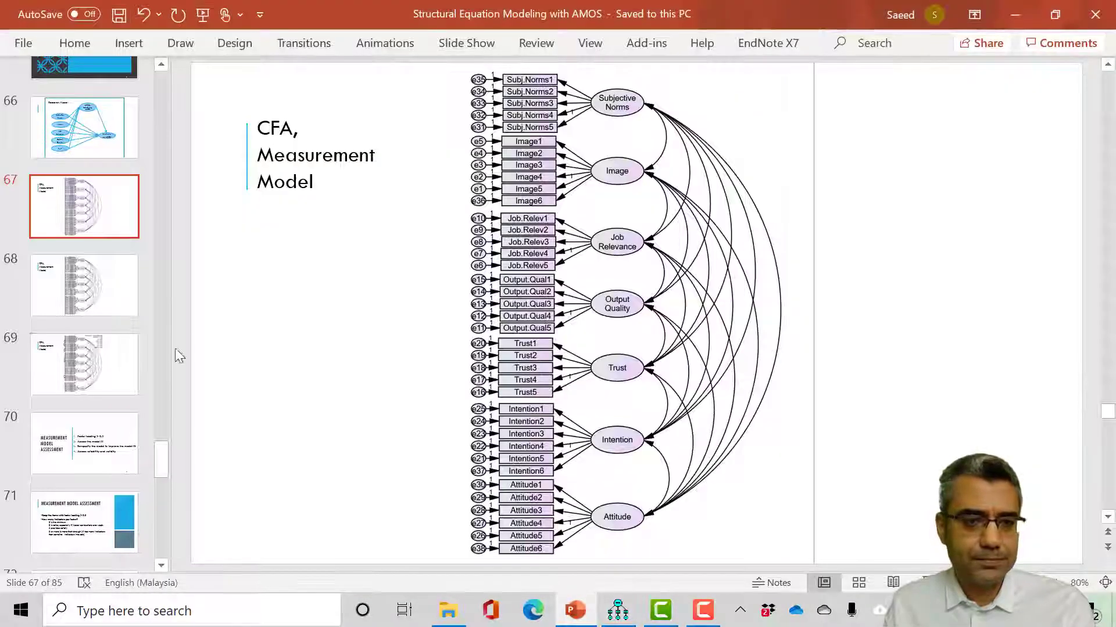
left_click(103, 463)
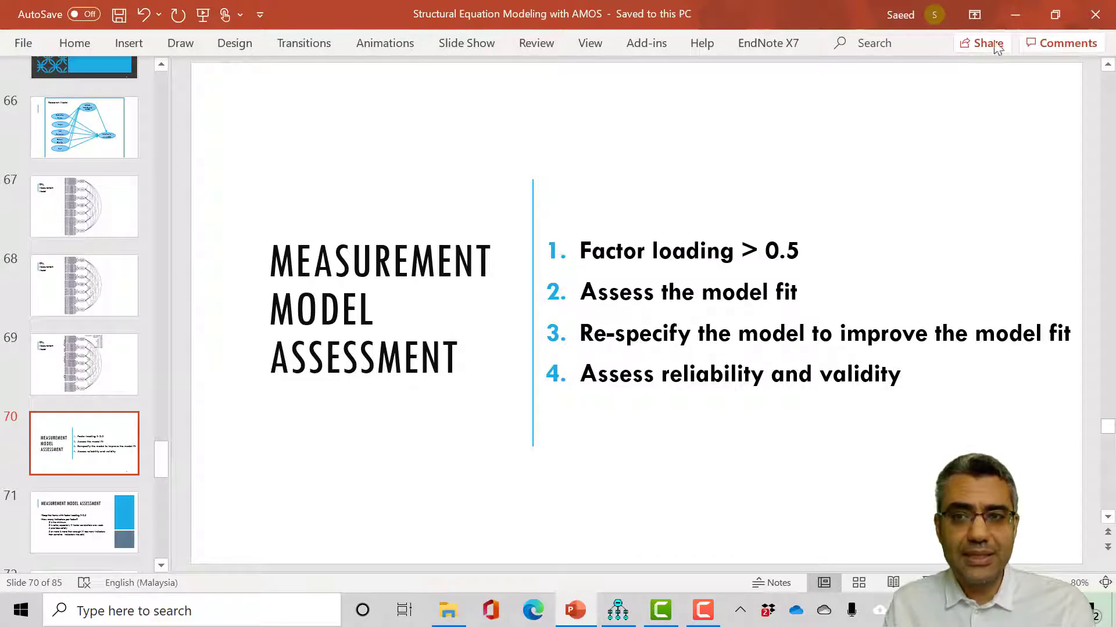
left_click(1015, 14)
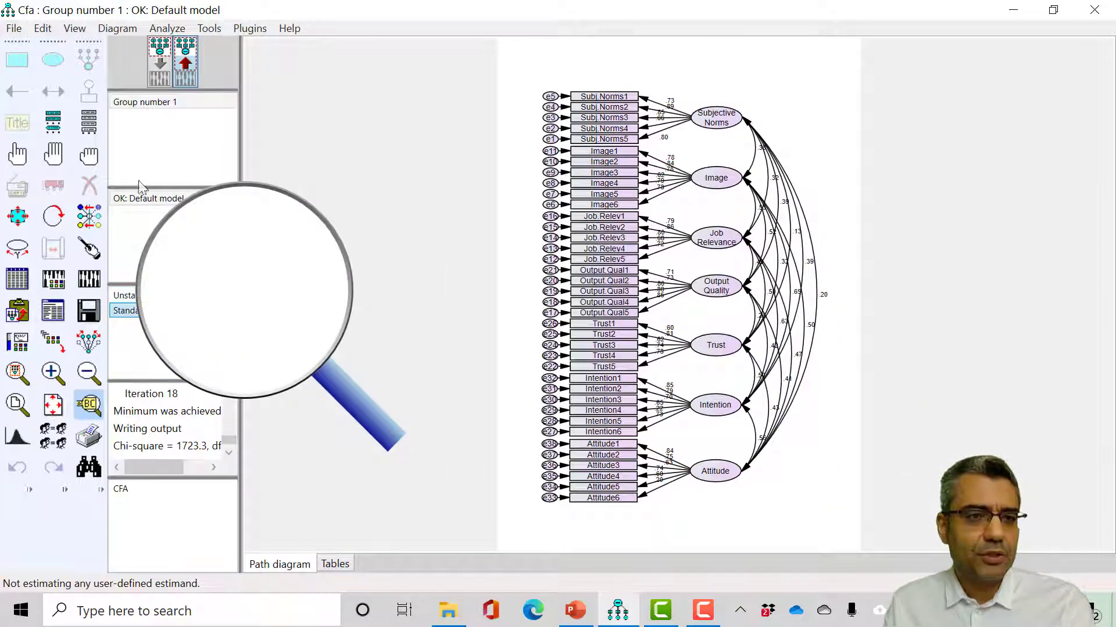
left_click(93, 402)
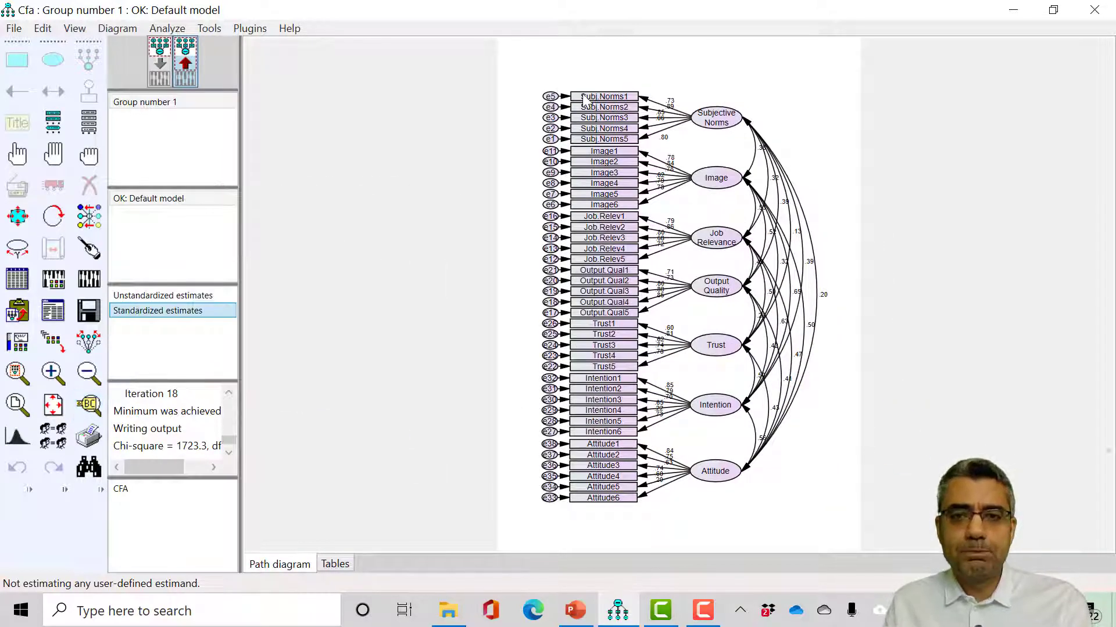